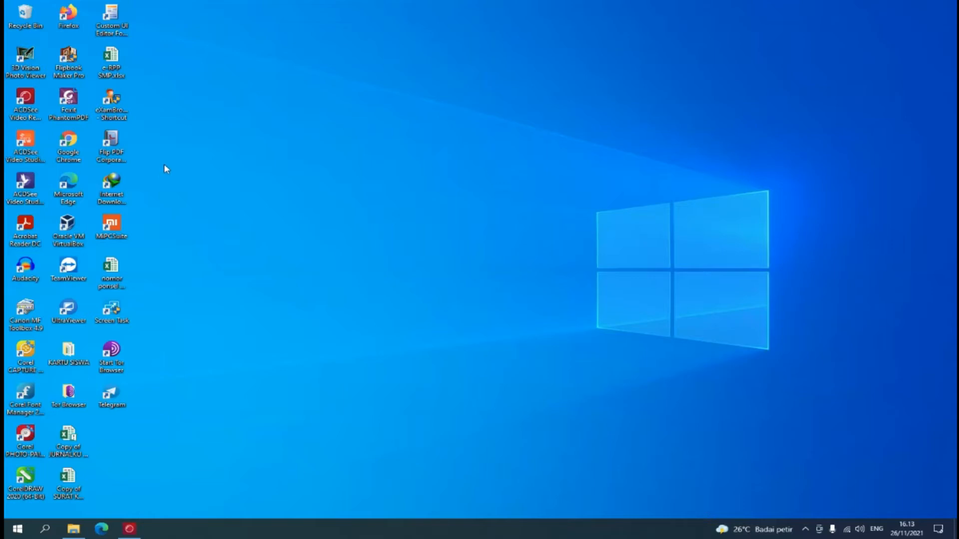
# Step: Launch Chrome, search Google for 'laragon', and open the 'Download | Laragon' result
pyautogui.click(76, 156)
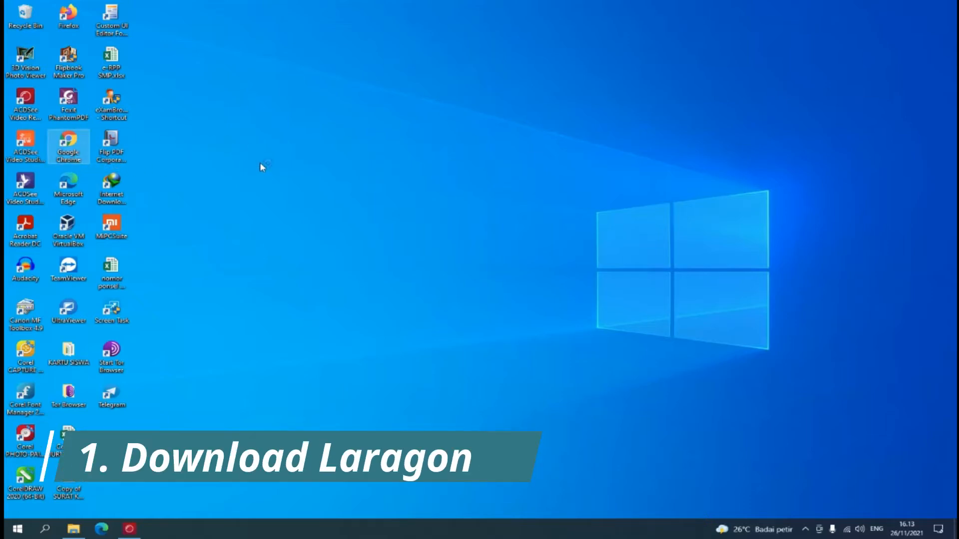
pyautogui.click(212, 30)
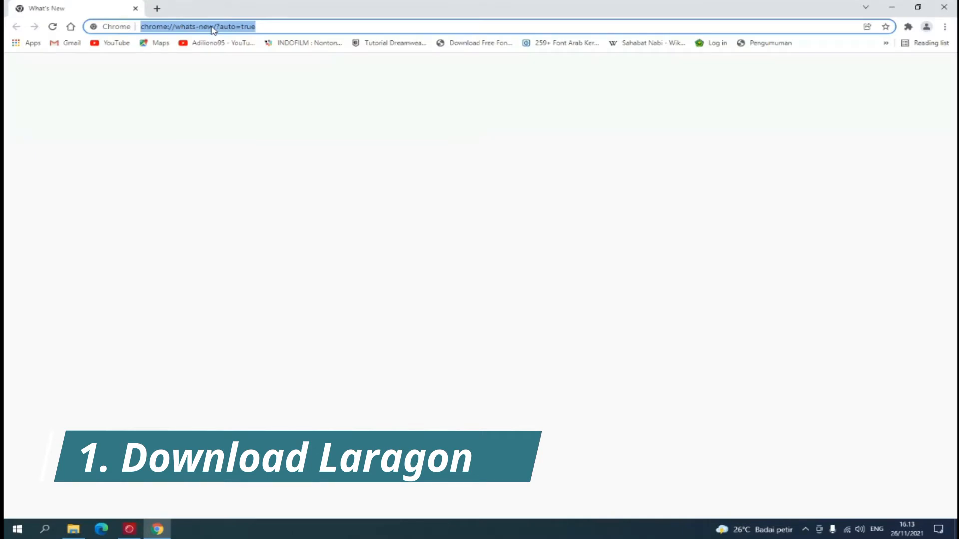
pyautogui.write('lara')
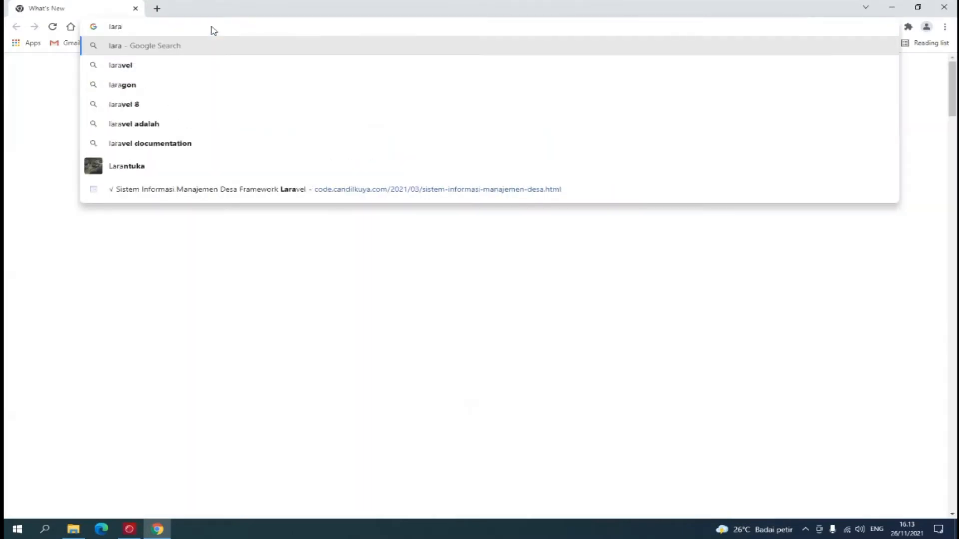
pyautogui.press('Down')
pyautogui.press('Down')
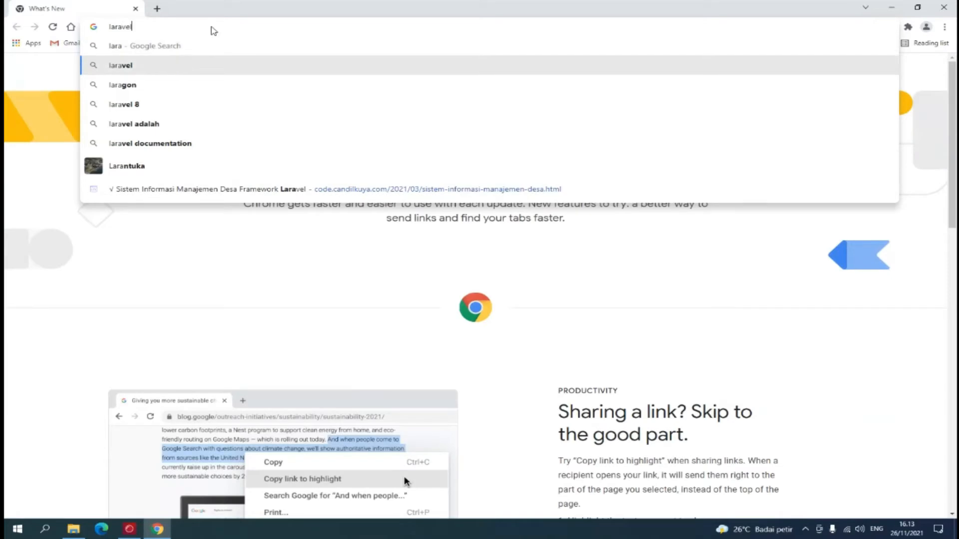
pyautogui.press('Return')
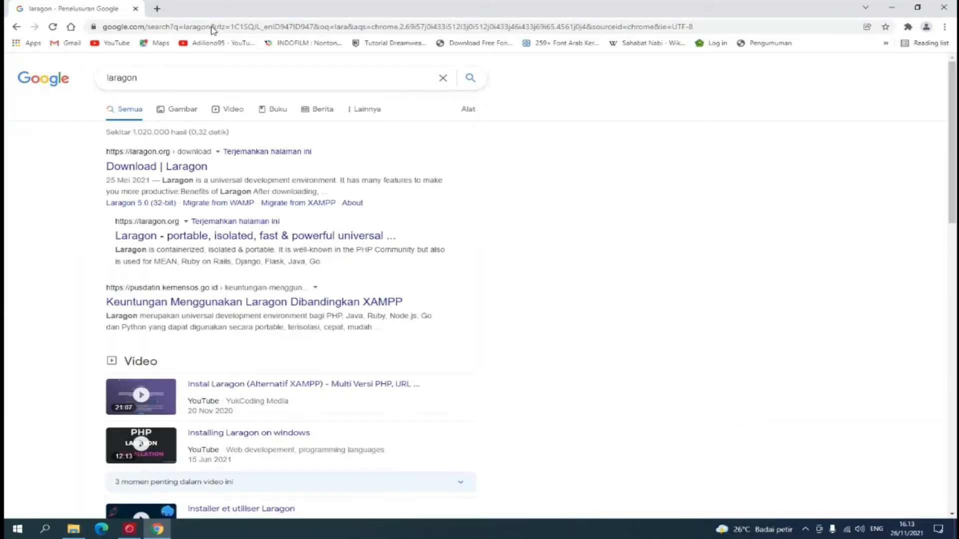
pyautogui.click(158, 168)
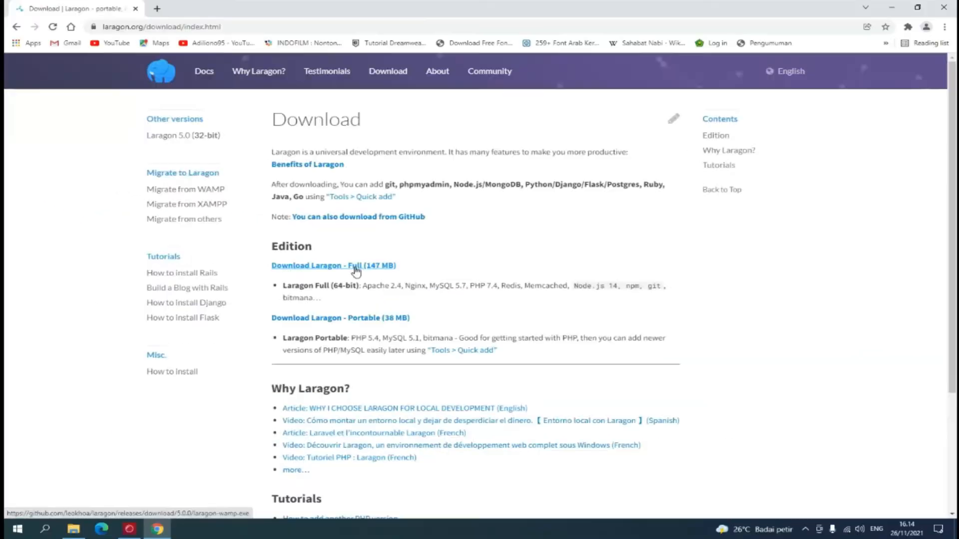
# Step: Download the full 147 MB Laragon edition (laragon-wamp_2.exe) through Internet Download Manager
pyautogui.click(294, 188)
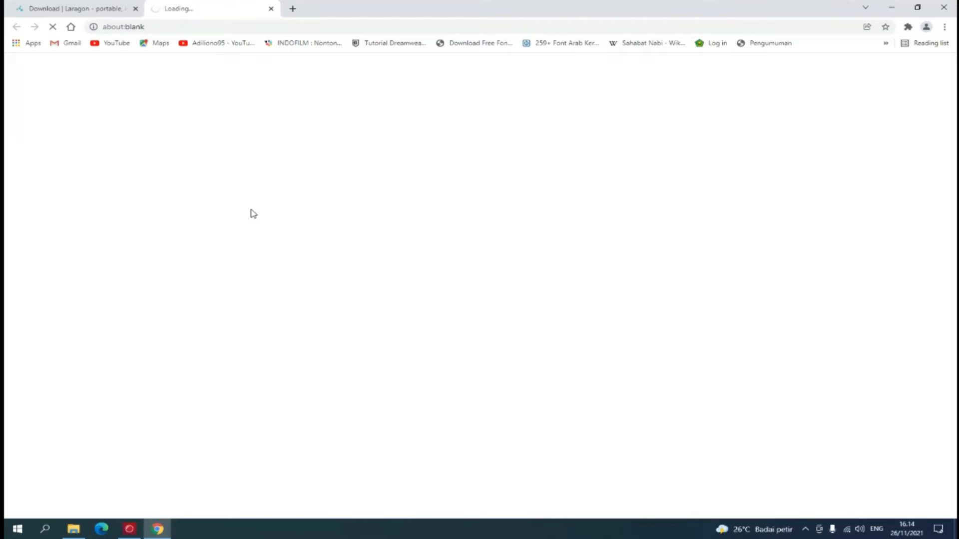
pyautogui.click(473, 314)
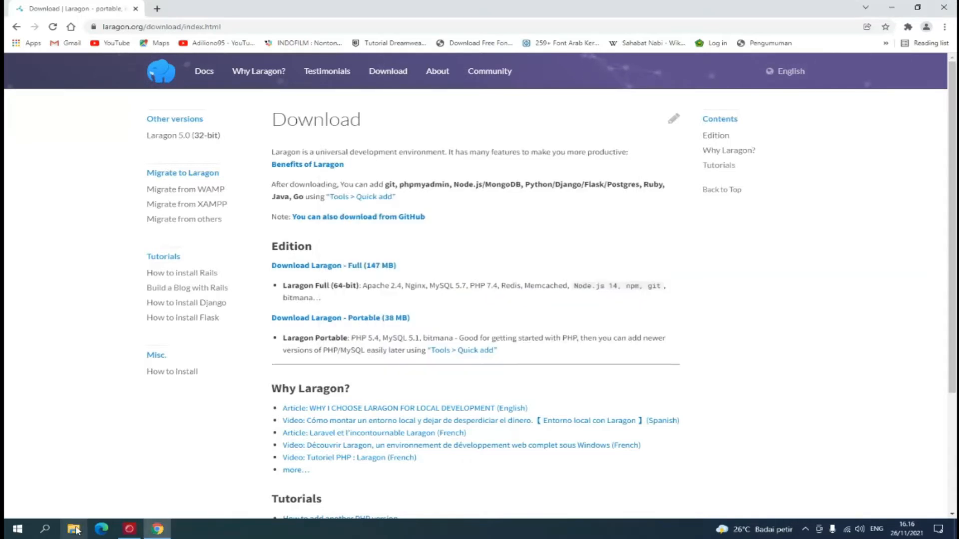
# Step: Browse File Explorer to Downloads\Programs and select the laragon-wamp.exe installer
pyautogui.click(73, 529)
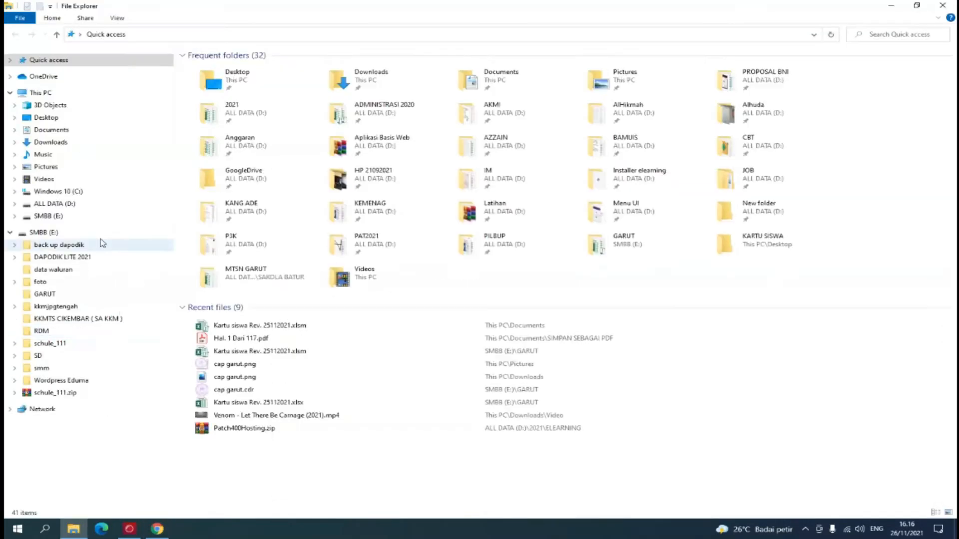
pyautogui.click(56, 142)
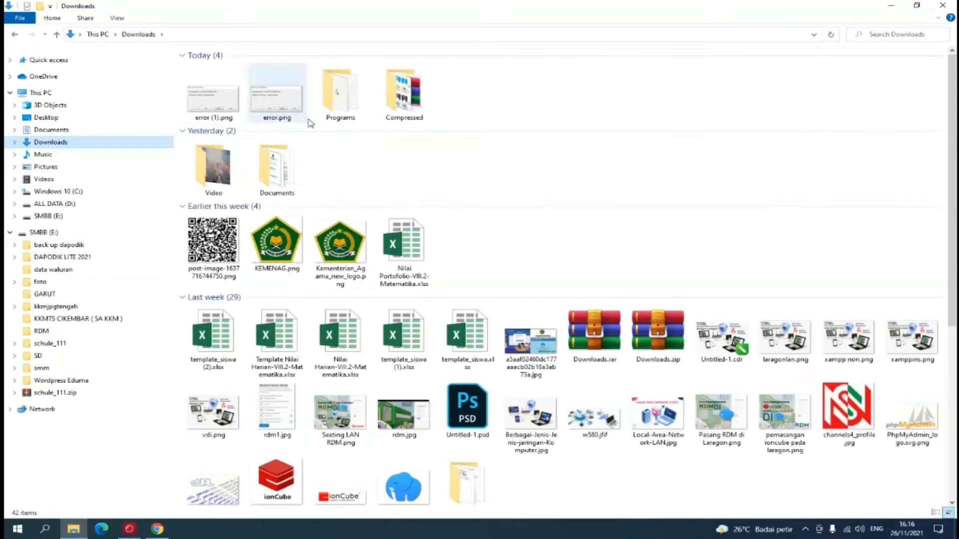
pyautogui.doubleClick(342, 96)
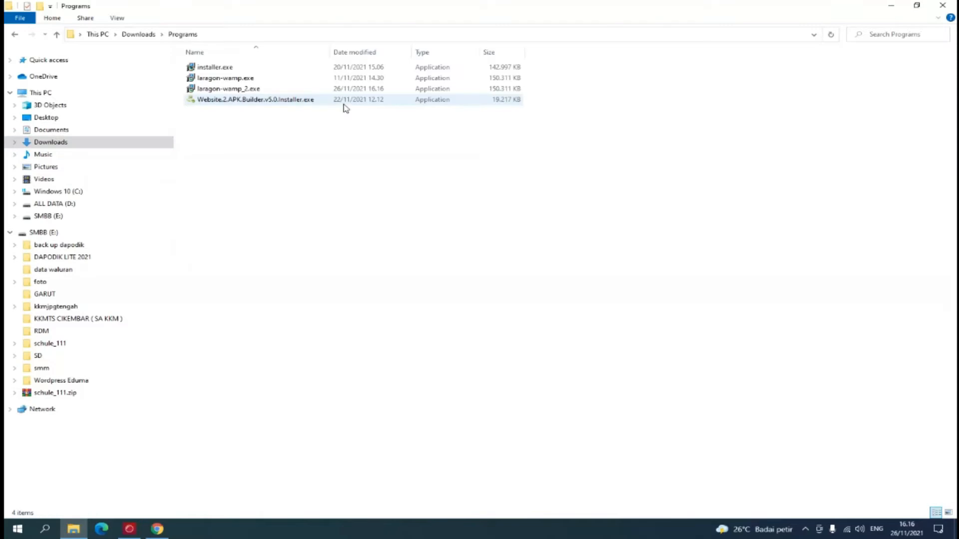
pyautogui.click(238, 80)
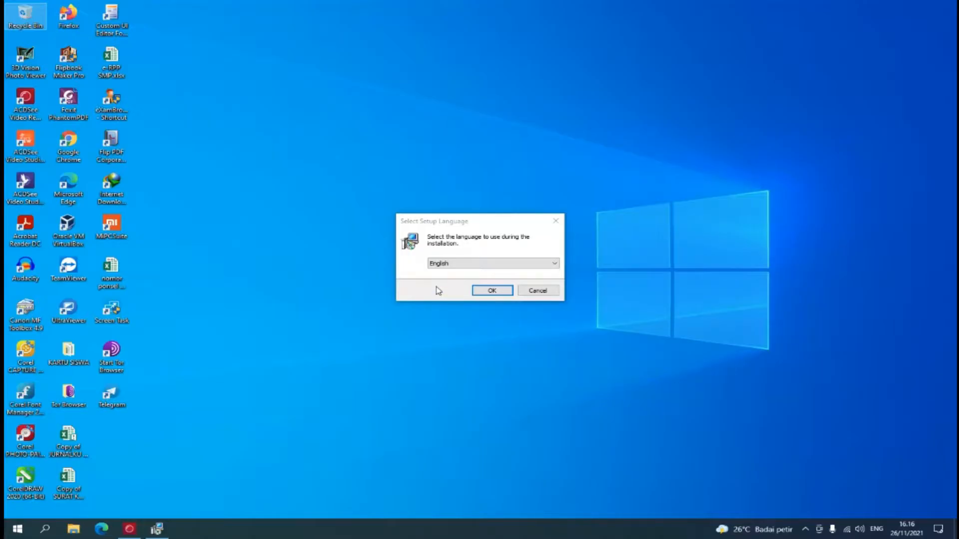
# Step: Install Laragon in English to C:\laragon with the default additional tasks
pyautogui.click(491, 292)
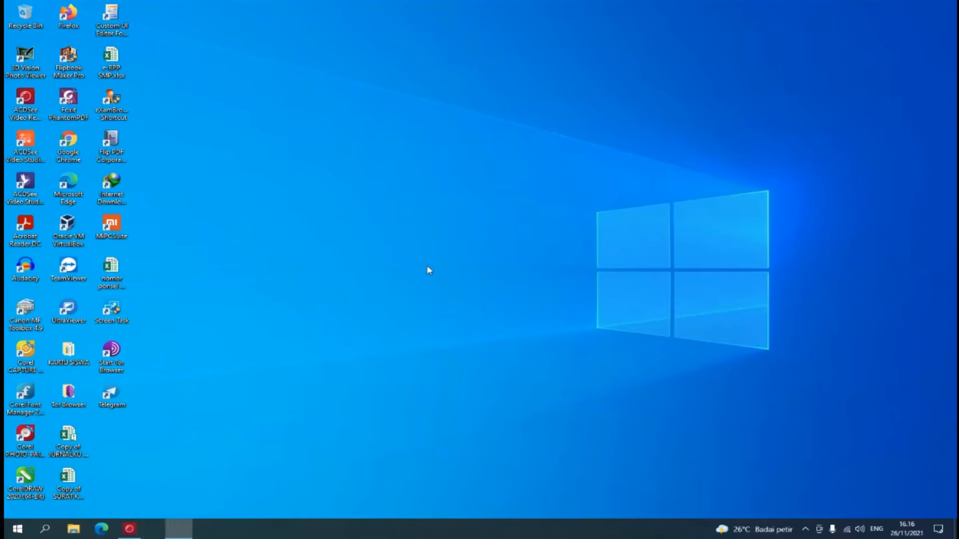
pyautogui.click(541, 346)
pyautogui.click(540, 347)
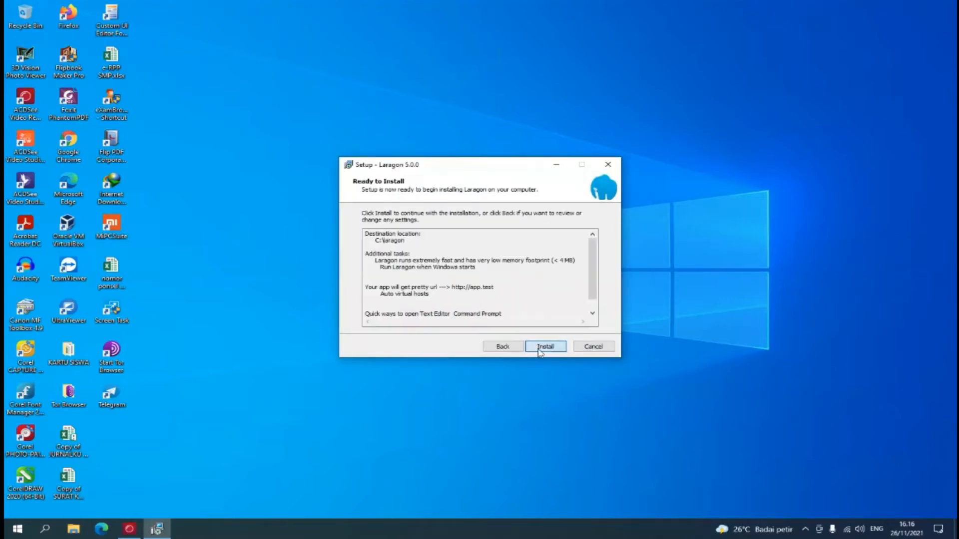
pyautogui.click(538, 349)
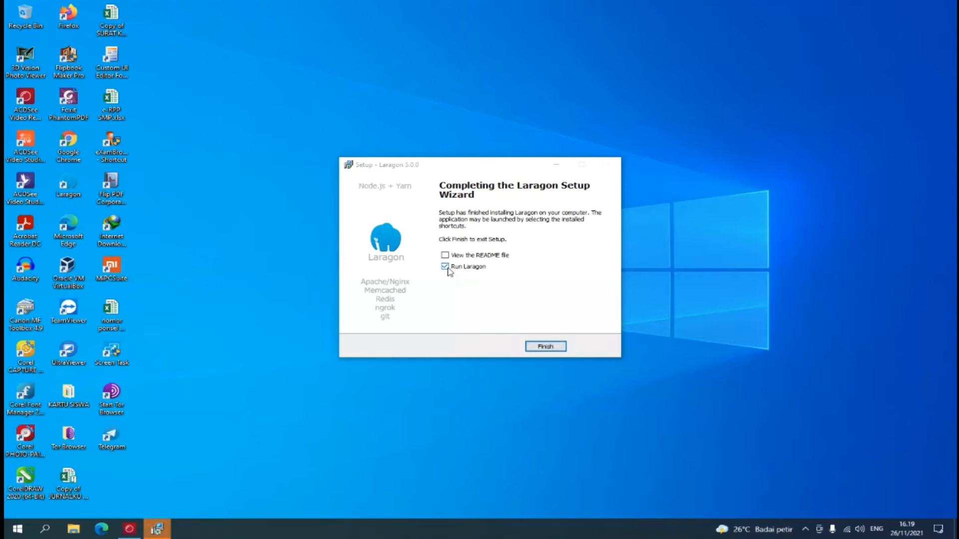
# Step: Finish setup to launch Laragon, start all services, and open phpMyAdmin via Database
pyautogui.click(541, 348)
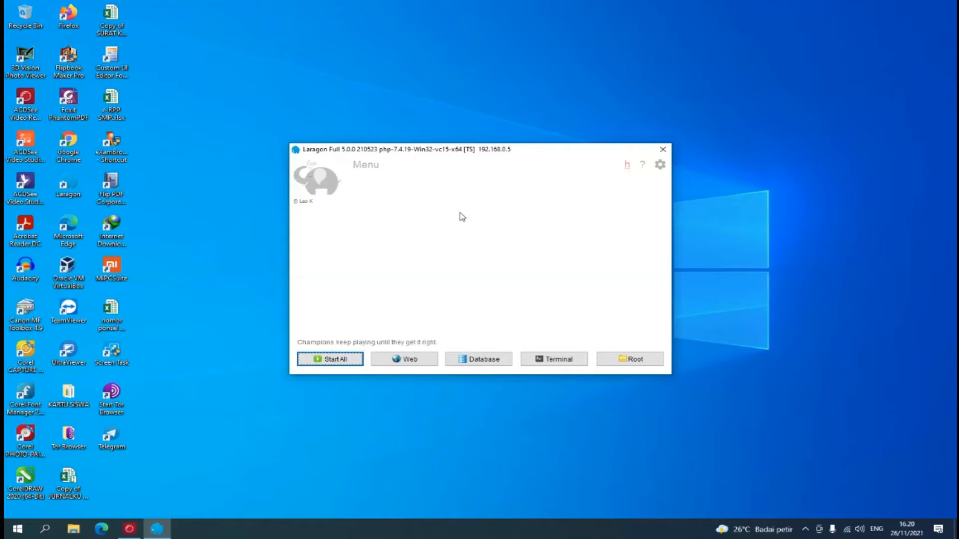
pyautogui.click(488, 361)
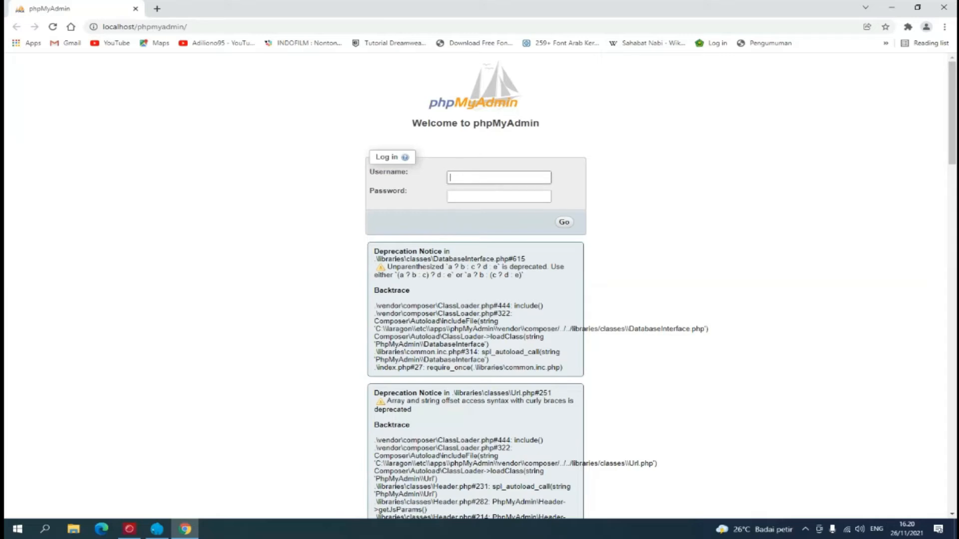
# Step: Log in to phpMyAdmin with username root, ignore all error notices, and close Chrome
pyautogui.write('r')
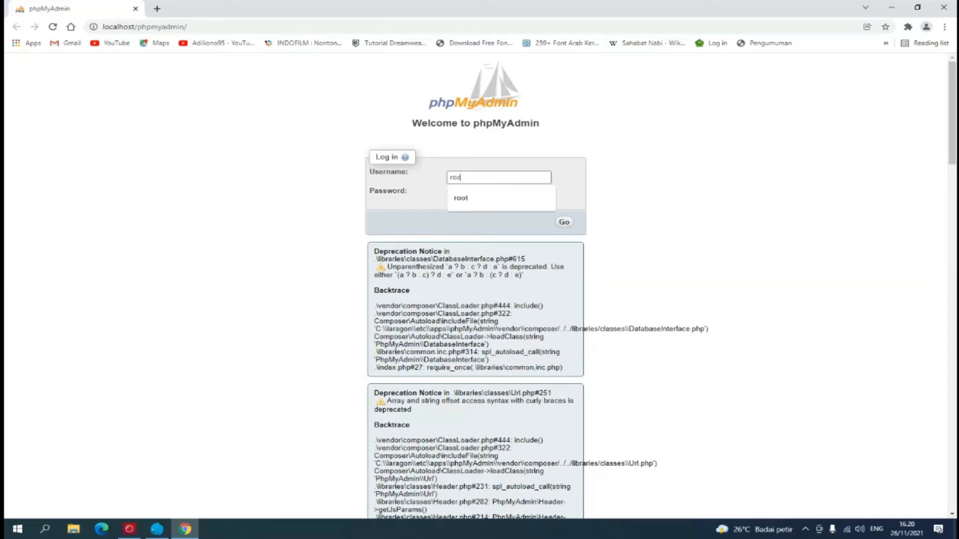
pyautogui.write('oot')
pyautogui.click(460, 197)
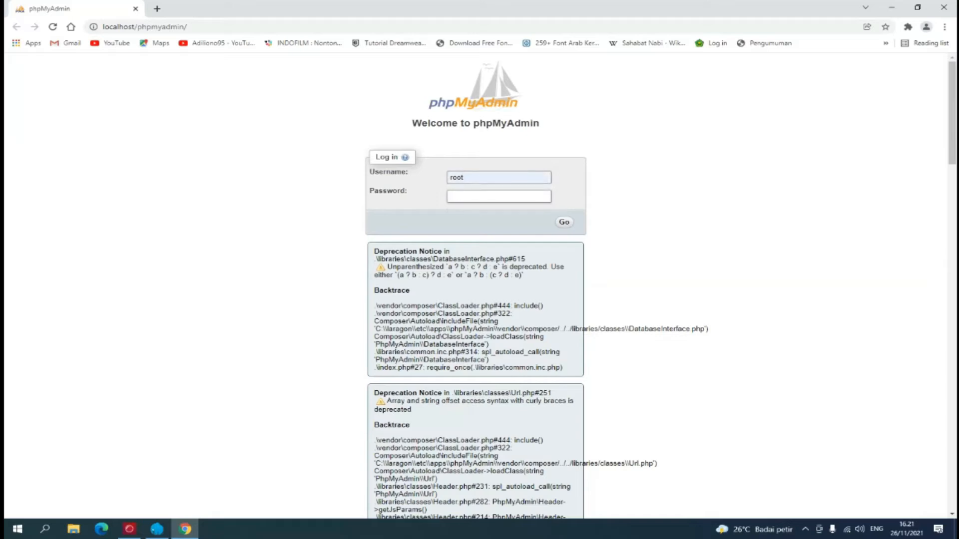
pyautogui.click(565, 223)
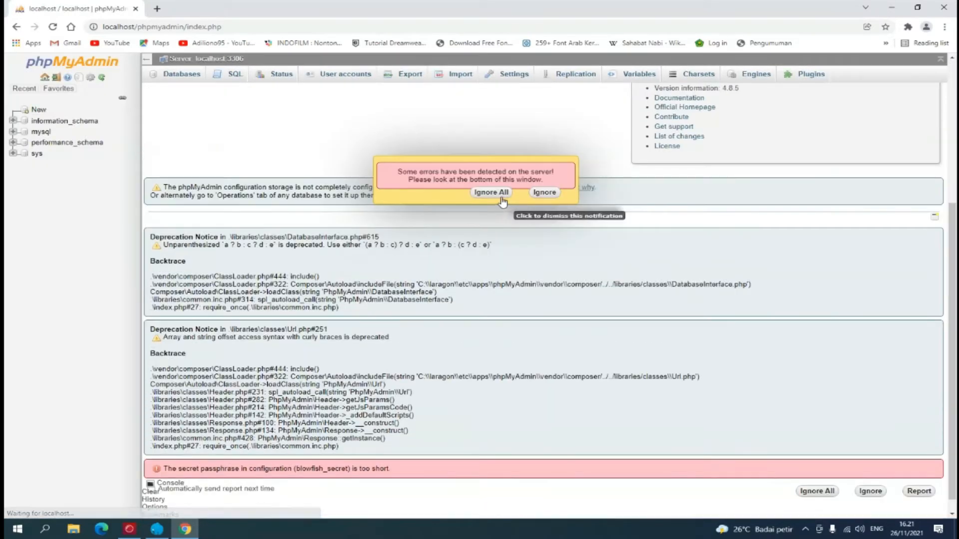
pyautogui.click(483, 192)
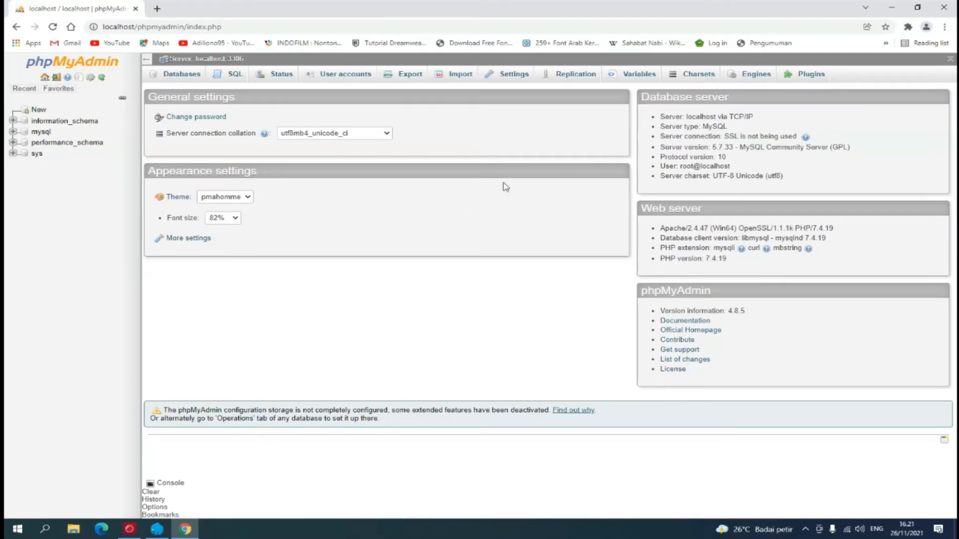
pyautogui.click(942, 10)
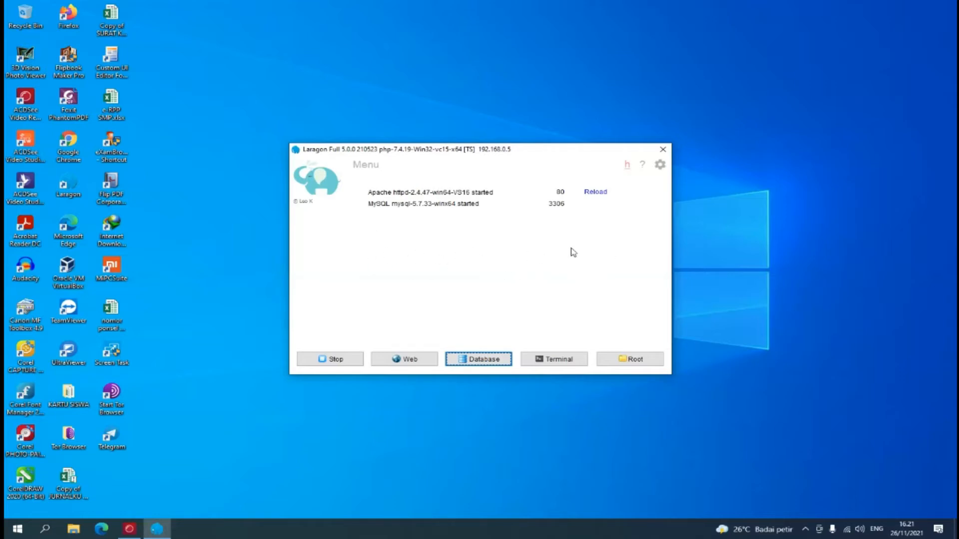
# Step: Add *phpmyadmin through Laragon's Tools > Quick add menu
pyautogui.rightClick(540, 253)
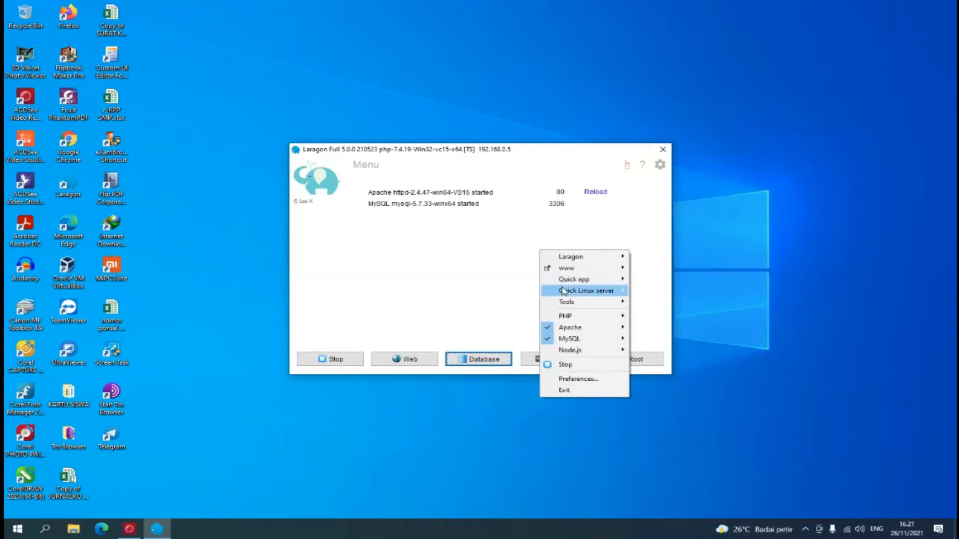
pyautogui.moveTo(571, 304)
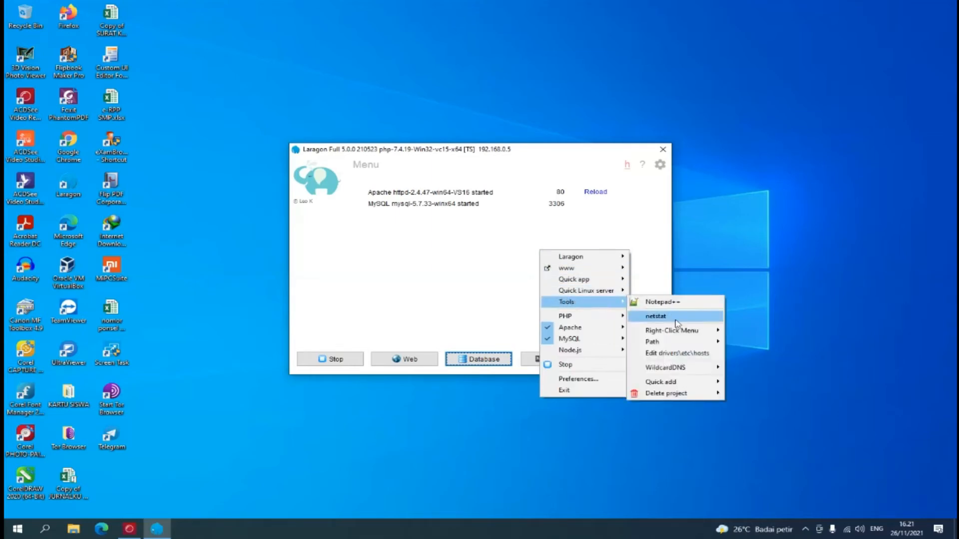
pyautogui.moveTo(681, 385)
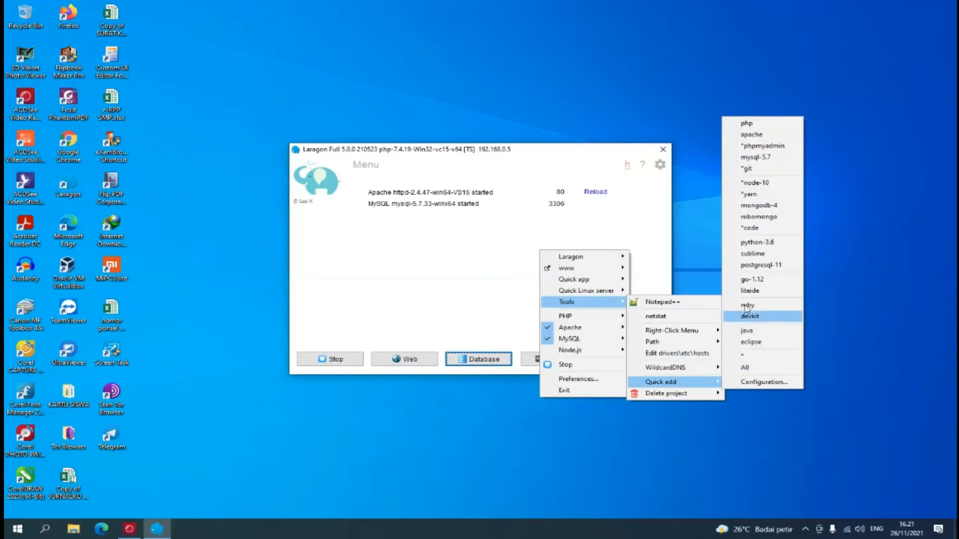
pyautogui.click(763, 146)
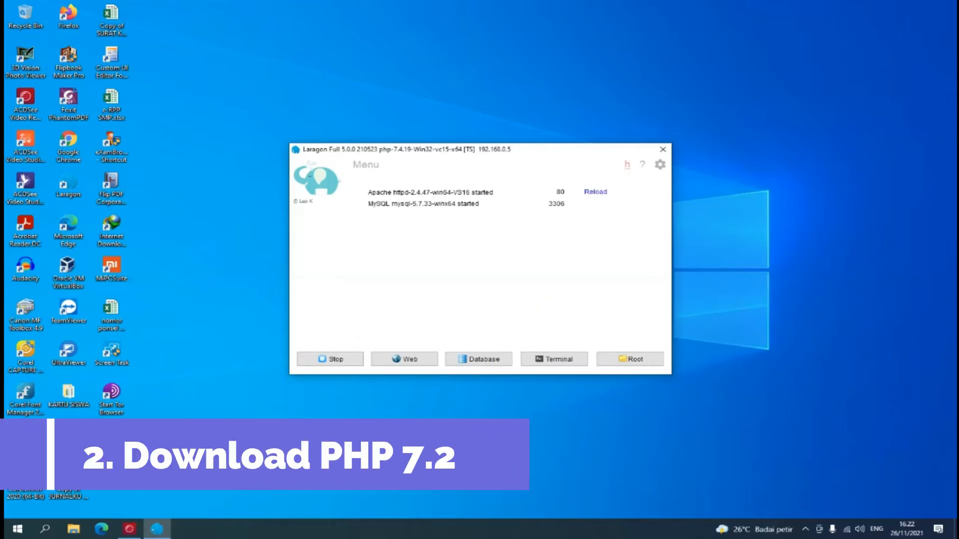
# Step: Launch Chrome, search 'php 7.2 download', and scroll to the PHP 7.2.34 (64-bit) download
pyautogui.doubleClick(63, 150)
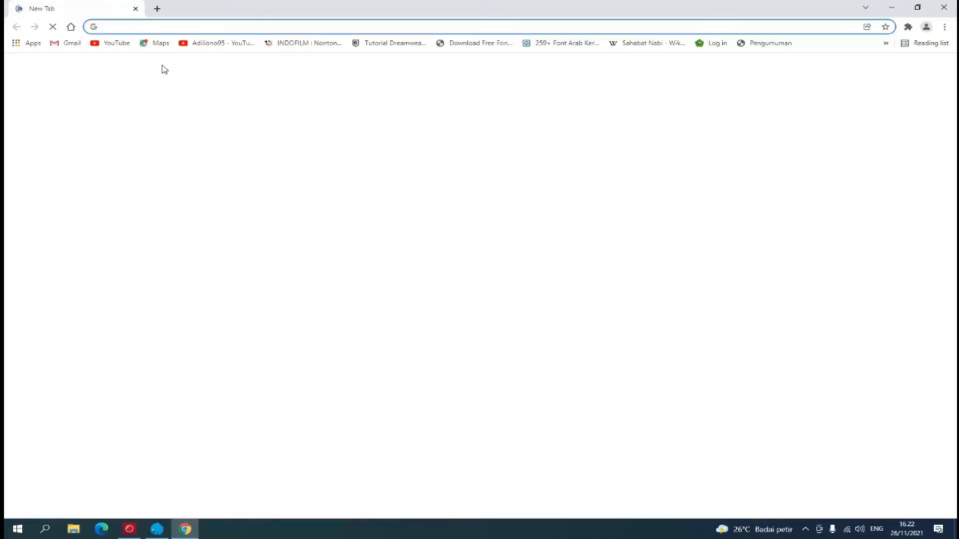
pyautogui.write('p')
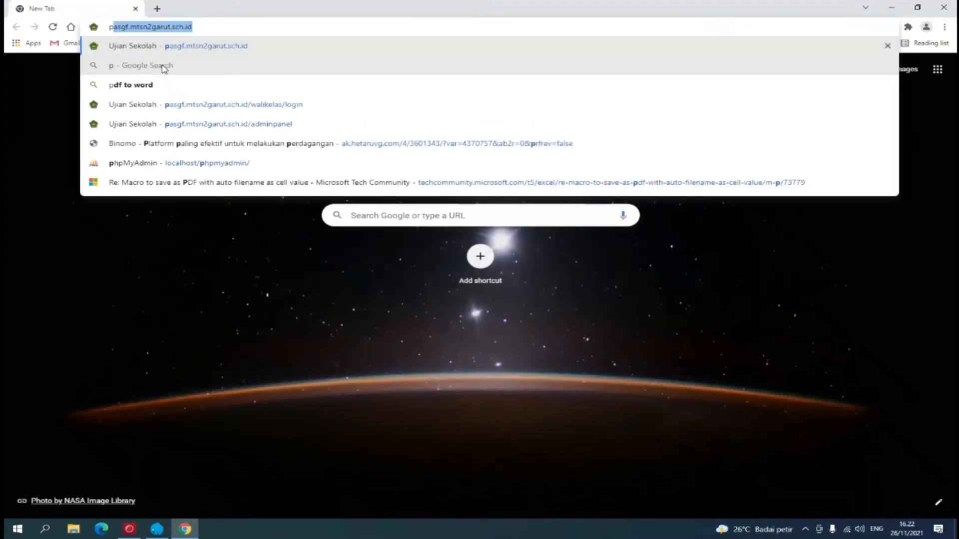
pyautogui.write('h')
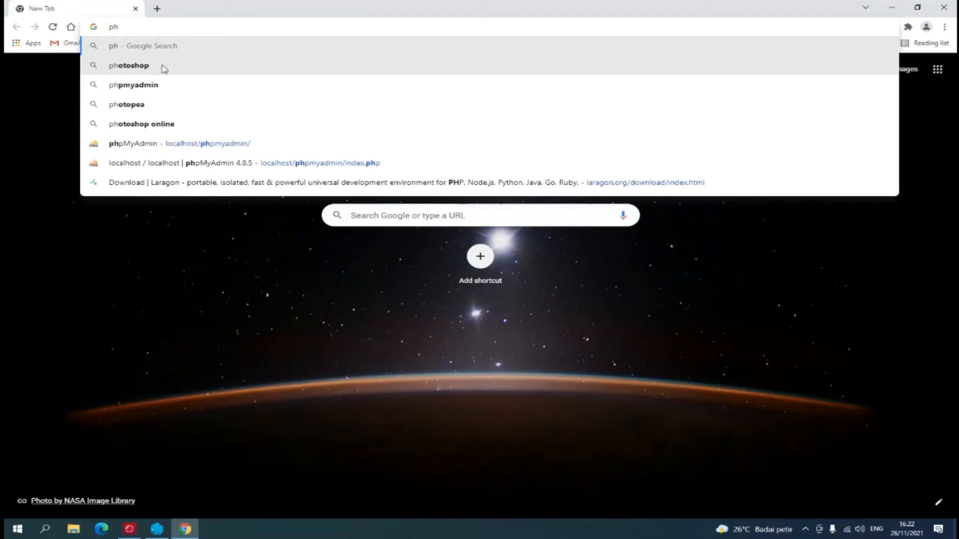
pyautogui.write('p 7.2')
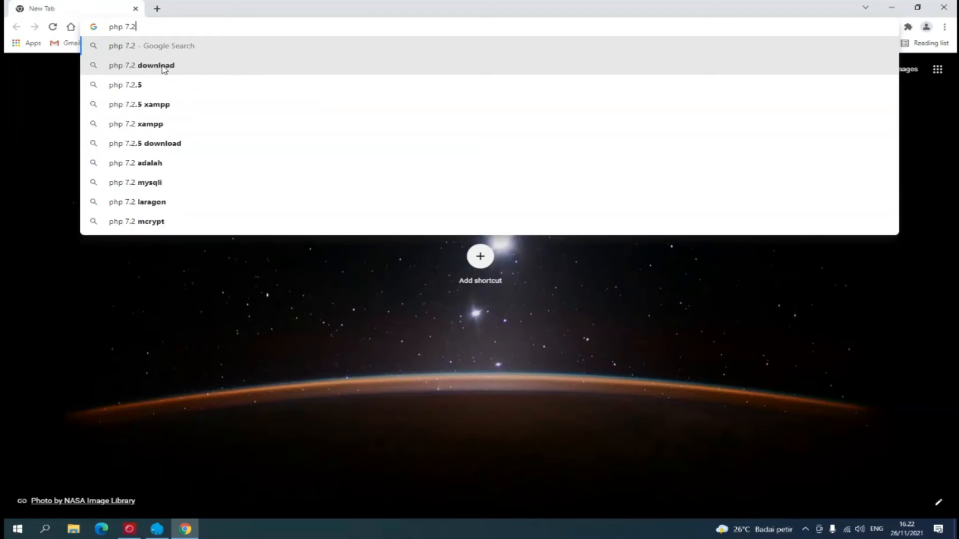
pyautogui.click(163, 69)
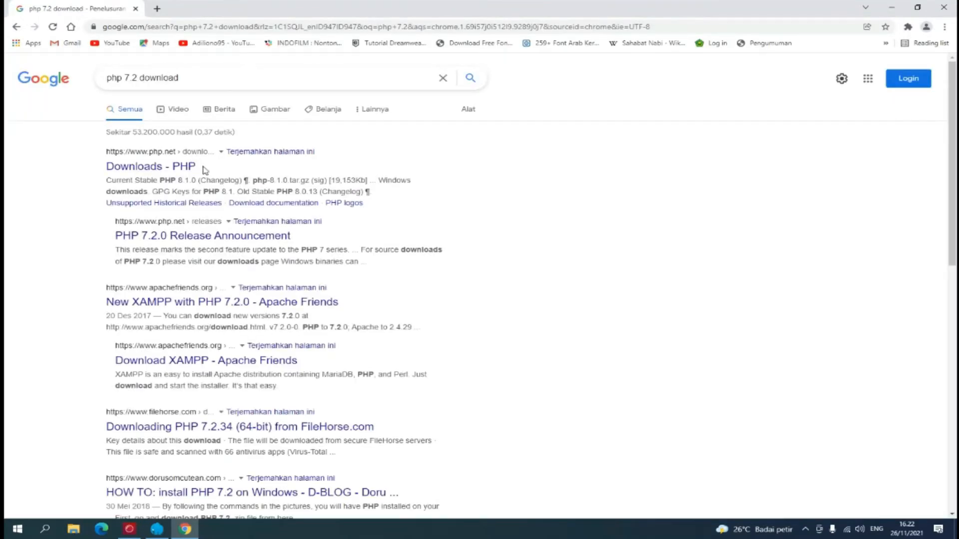
pyautogui.scroll(-2, 242, 258)
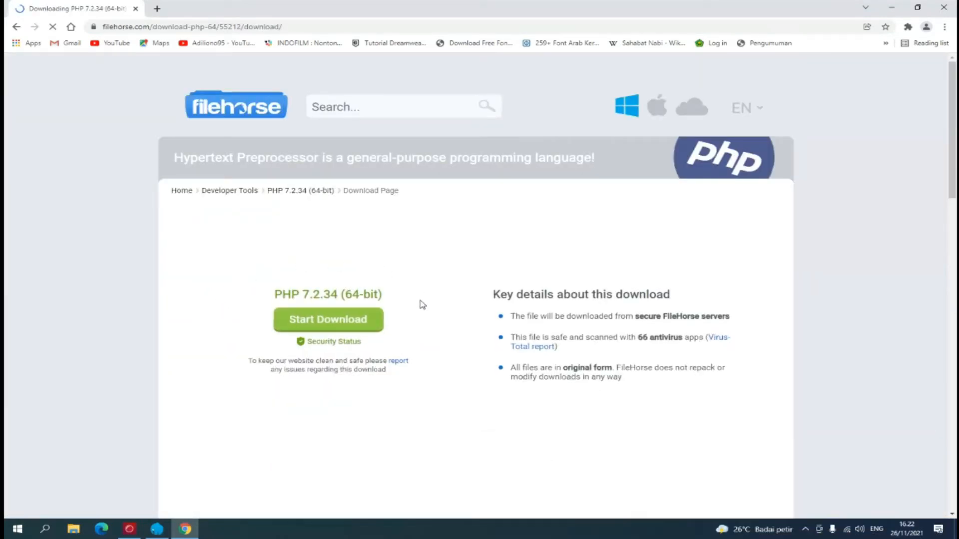
pyautogui.scroll(-1, 129, 338)
pyautogui.scroll(-1, 129, 339)
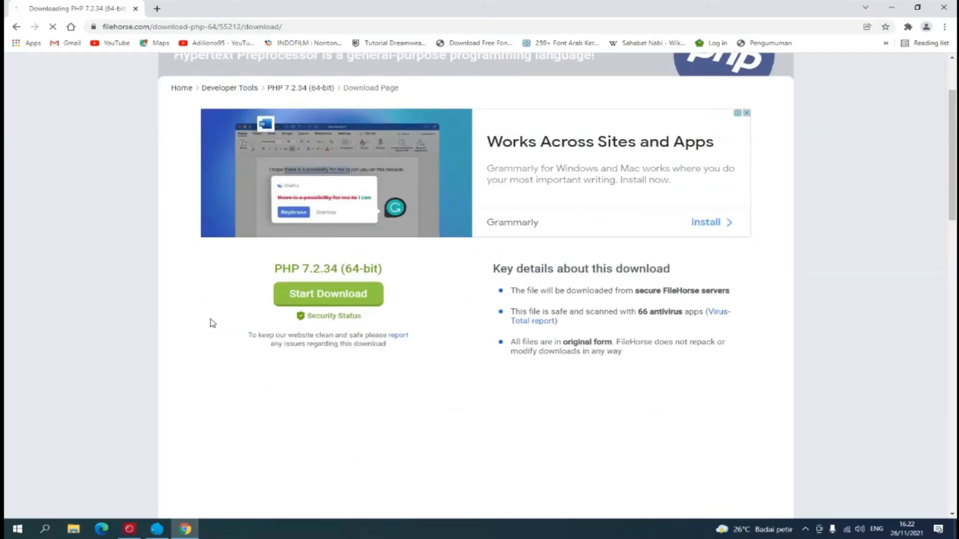
# Step: Download the PHP 7.2.34 (64-bit) Windows zip via IDM, hide its progress window, open a new tab
pyautogui.click(340, 302)
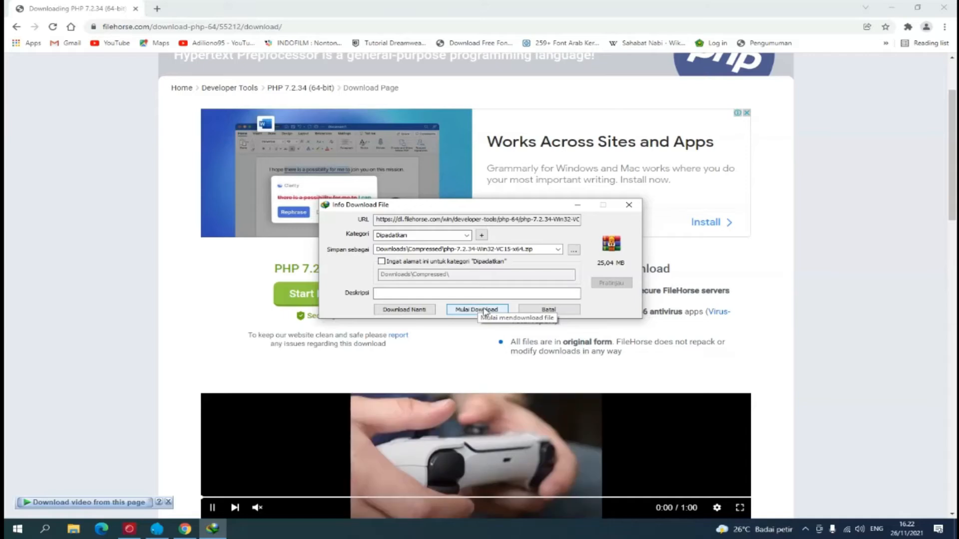
pyautogui.click(483, 310)
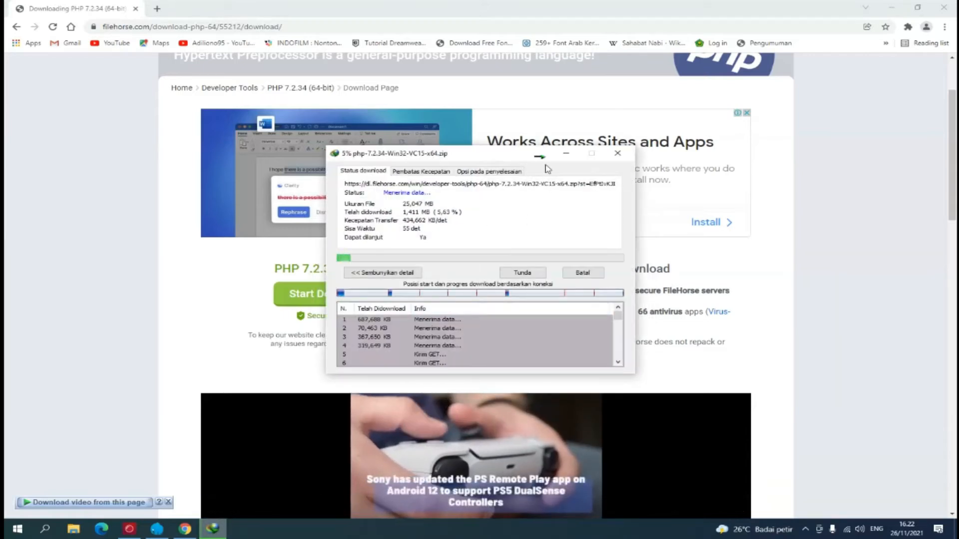
pyautogui.click(565, 153)
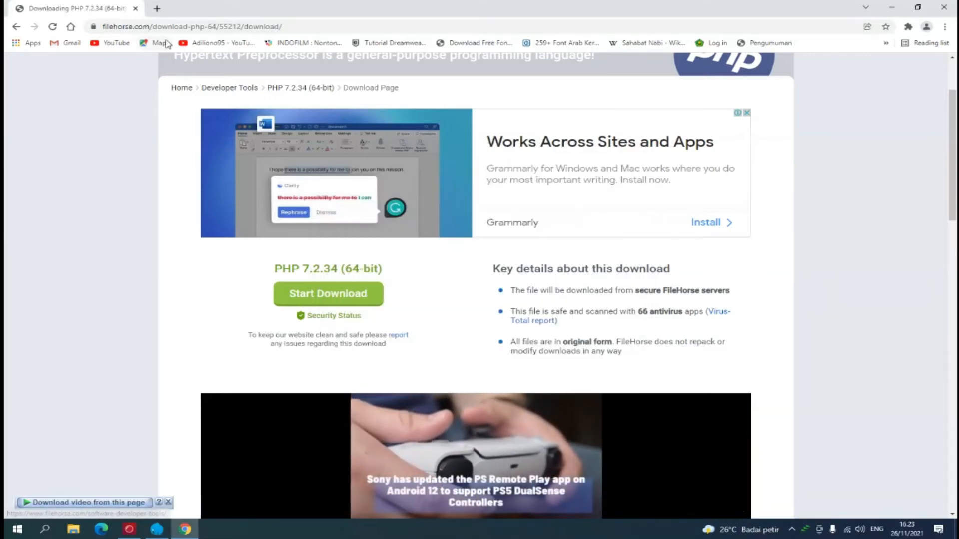
pyautogui.click(157, 9)
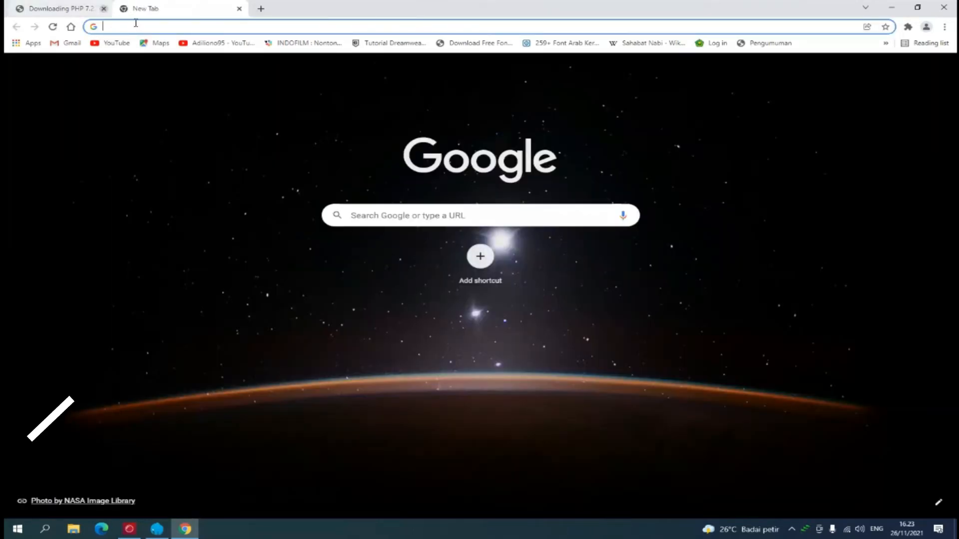
# Step: Close the FileHorse tab and search the web for 'ioncube loader php7.2'
pyautogui.click(136, 8)
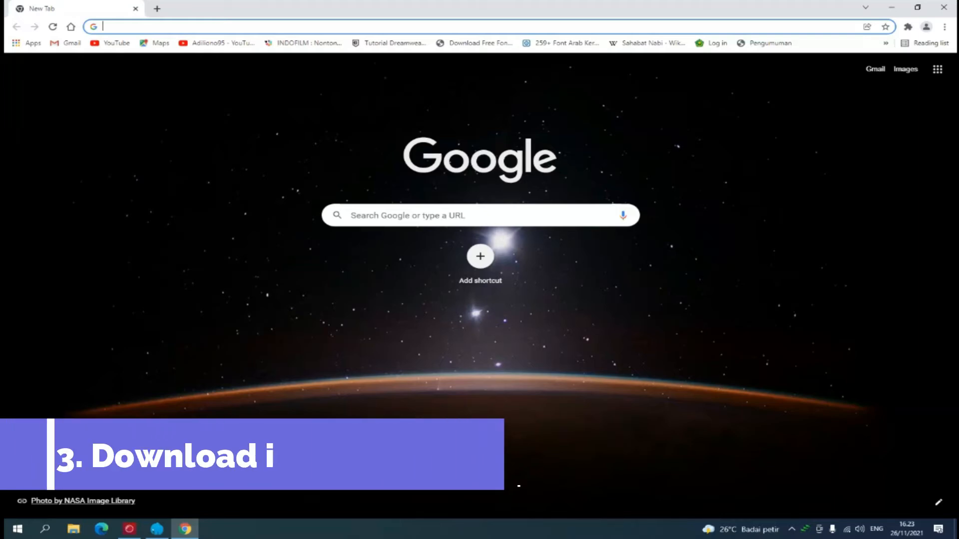
pyautogui.write('ion')
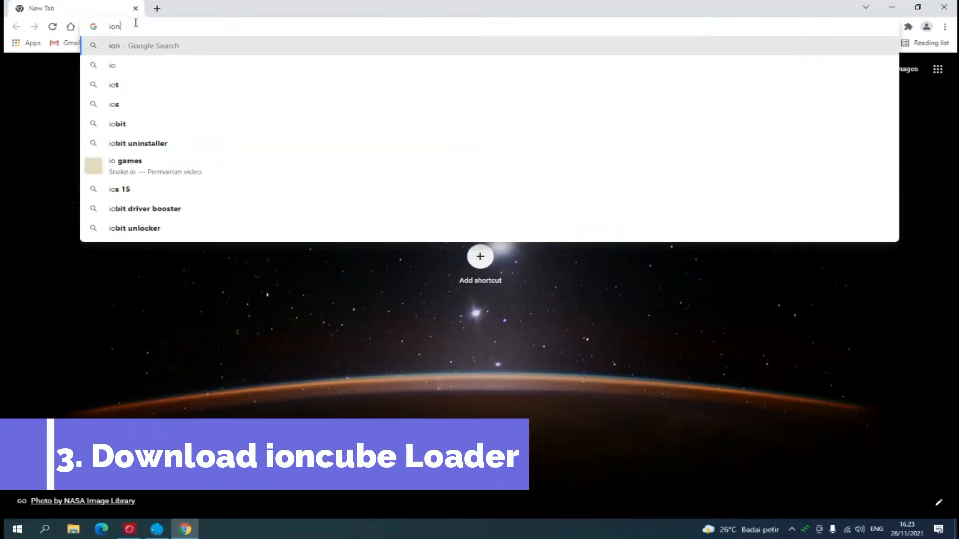
pyautogui.write(' cu')
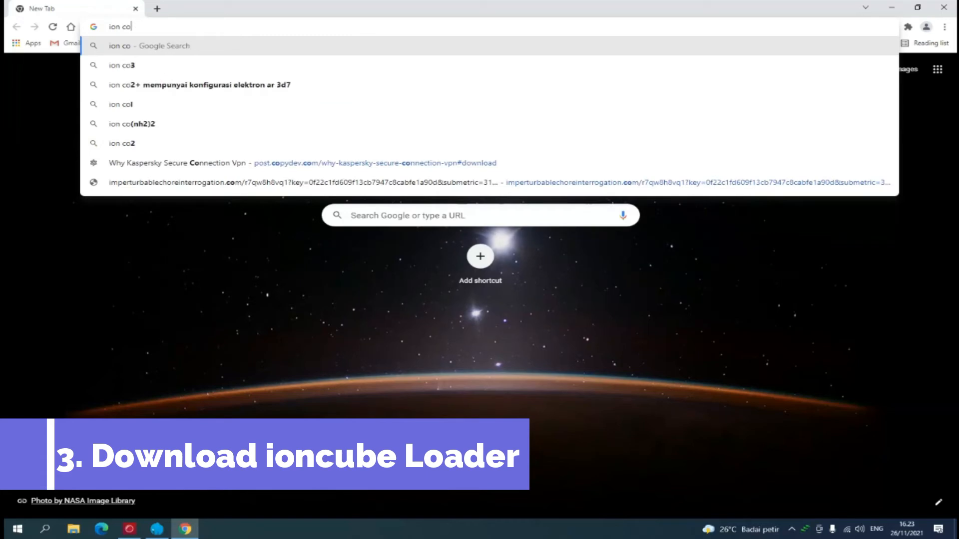
pyautogui.press('BackSpace')
pyautogui.write('obe')
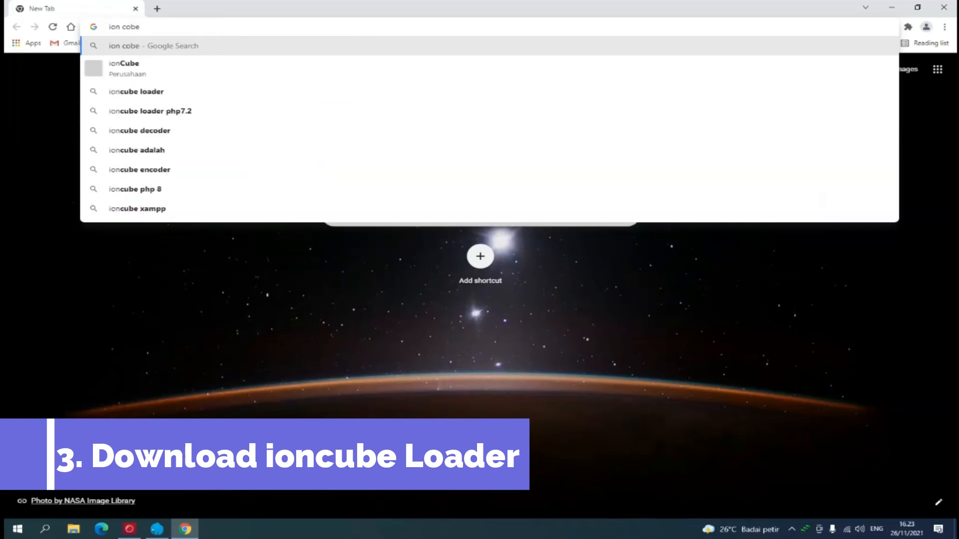
pyautogui.click(169, 110)
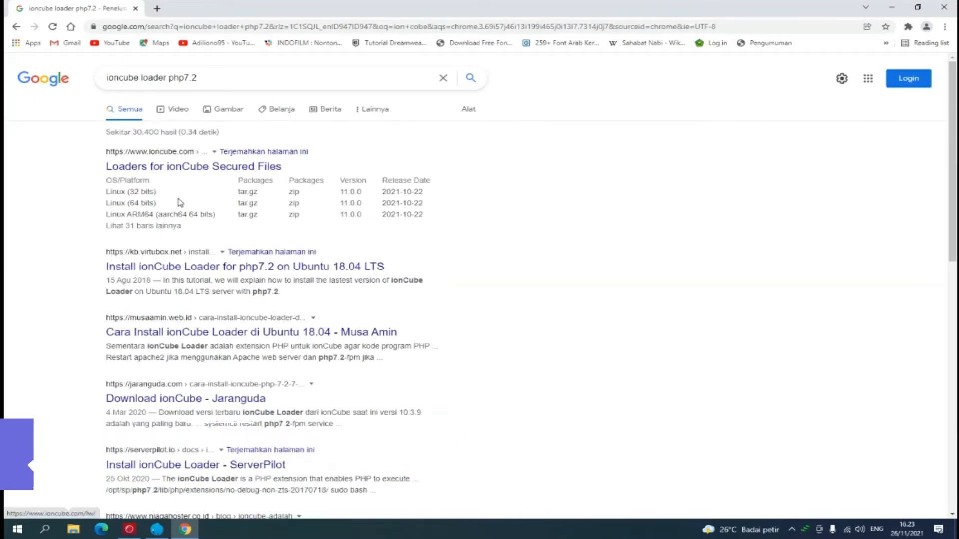
# Step: Open ionCube's loaders page and scroll down to the Windows VC15 loader rows
pyautogui.click(184, 169)
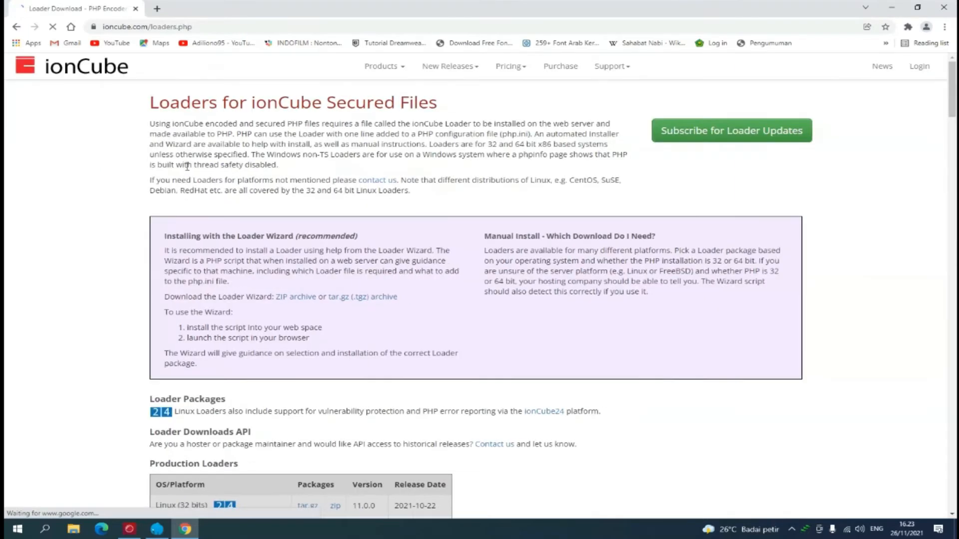
pyautogui.scroll(-5, 176, 240)
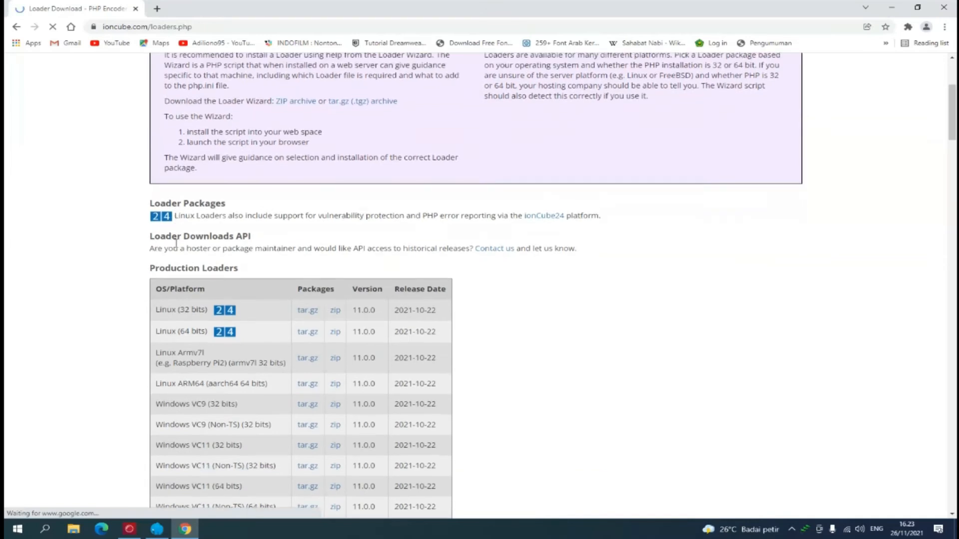
pyautogui.scroll(-2, 176, 246)
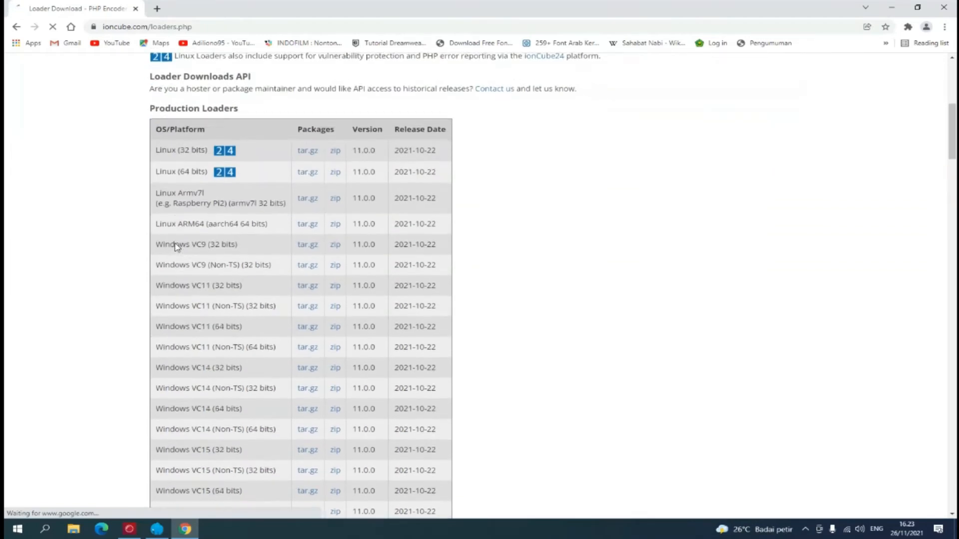
pyautogui.scroll(-2, 176, 244)
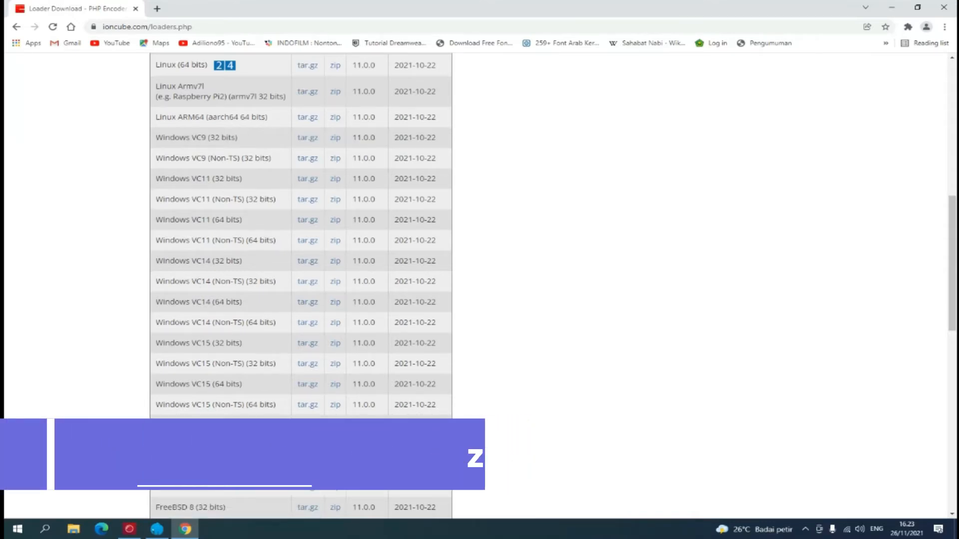
pyautogui.scroll(-3, 298, 244)
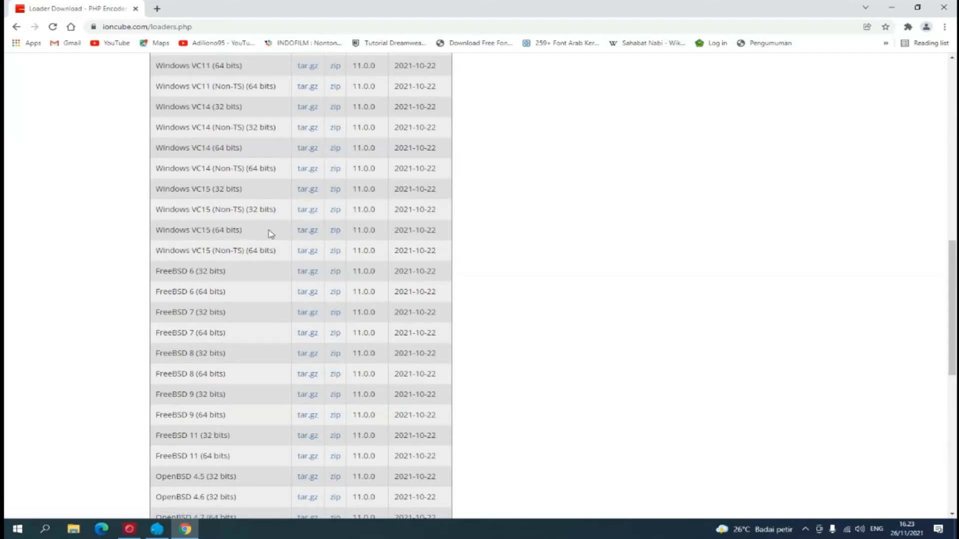
# Step: Download ioncube_loaders_win_vc15_x86-64.zip, retrying after dismissing the update and confirmation popups
pyautogui.click(333, 232)
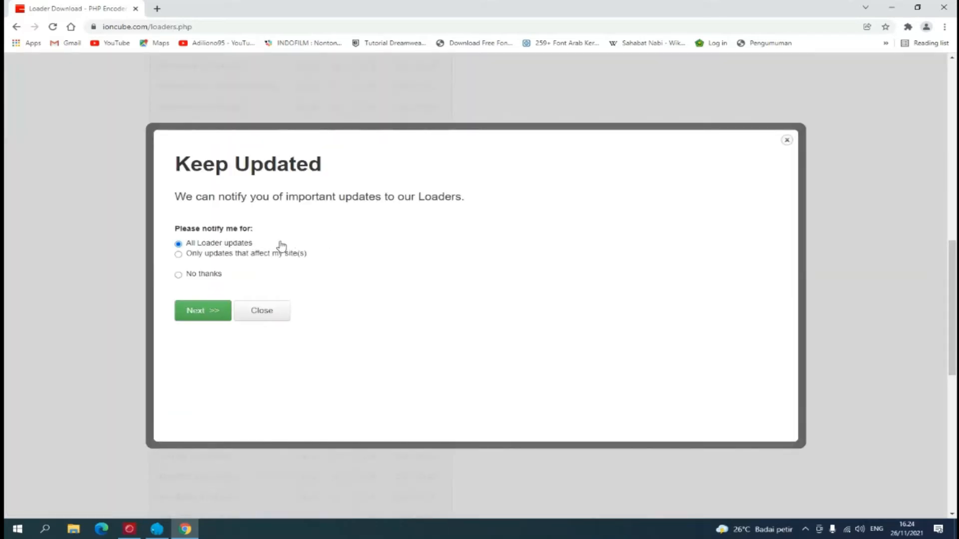
pyautogui.click(211, 313)
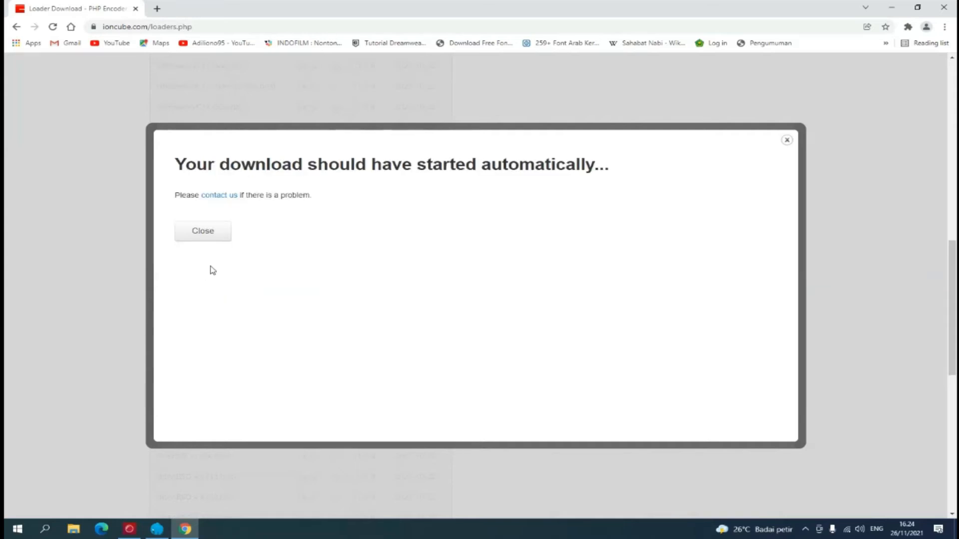
pyautogui.click(215, 236)
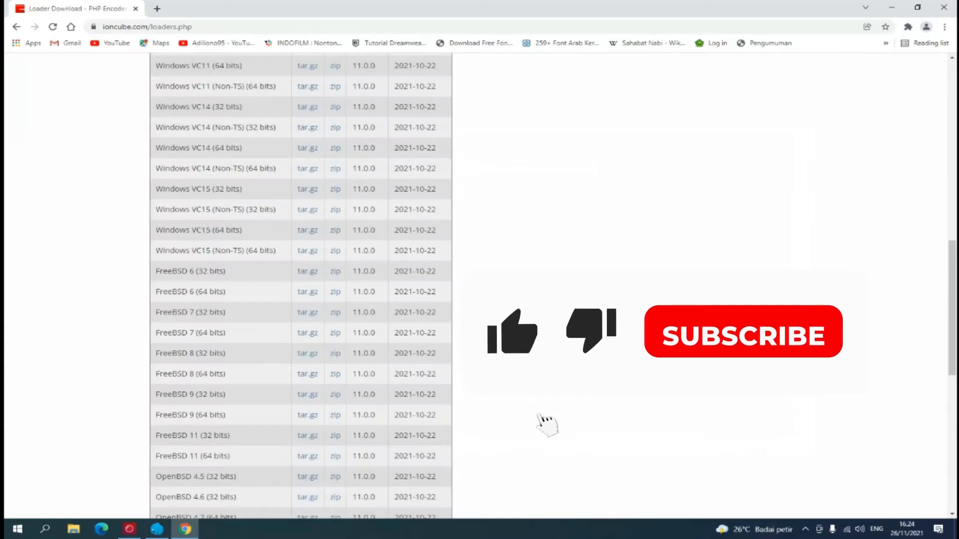
pyautogui.scroll(2, 245, 271)
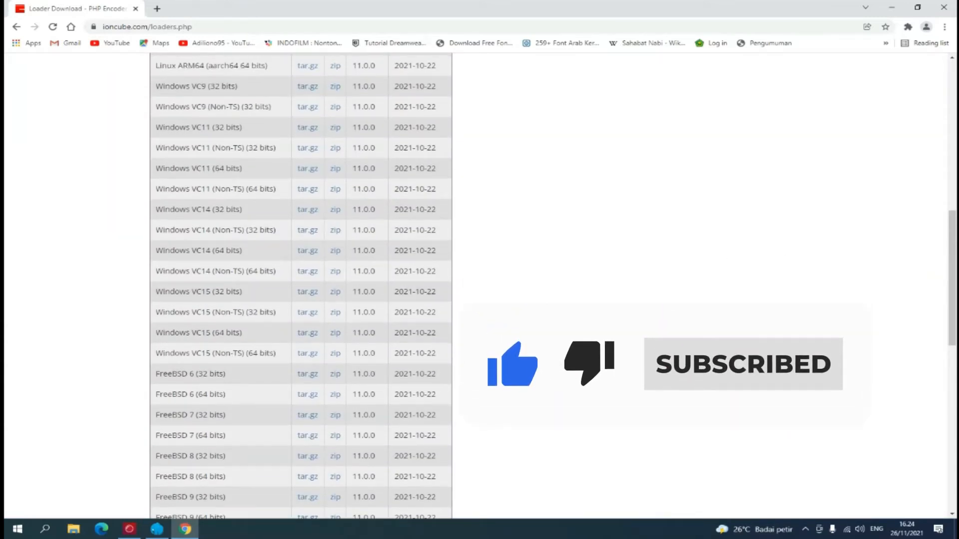
pyautogui.scroll(1, 301, 287)
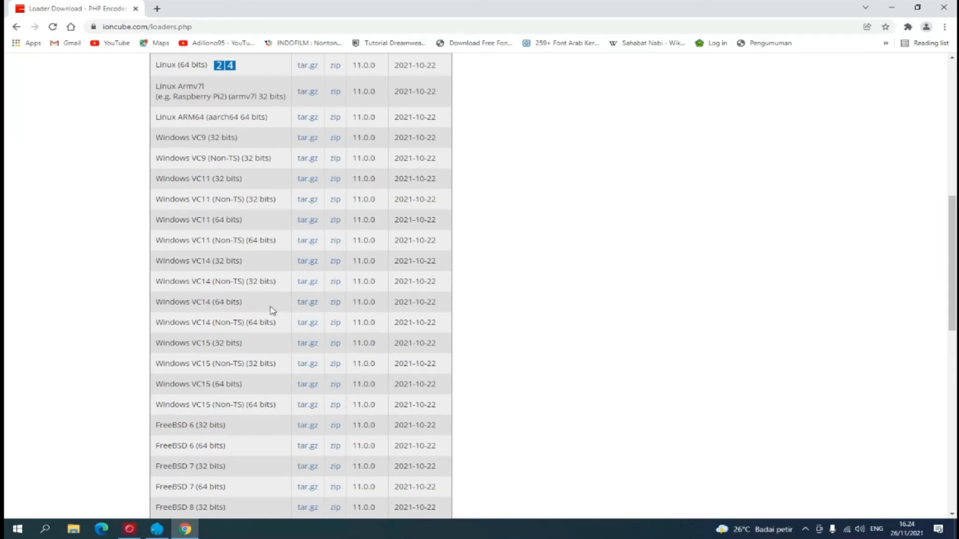
pyautogui.click(333, 384)
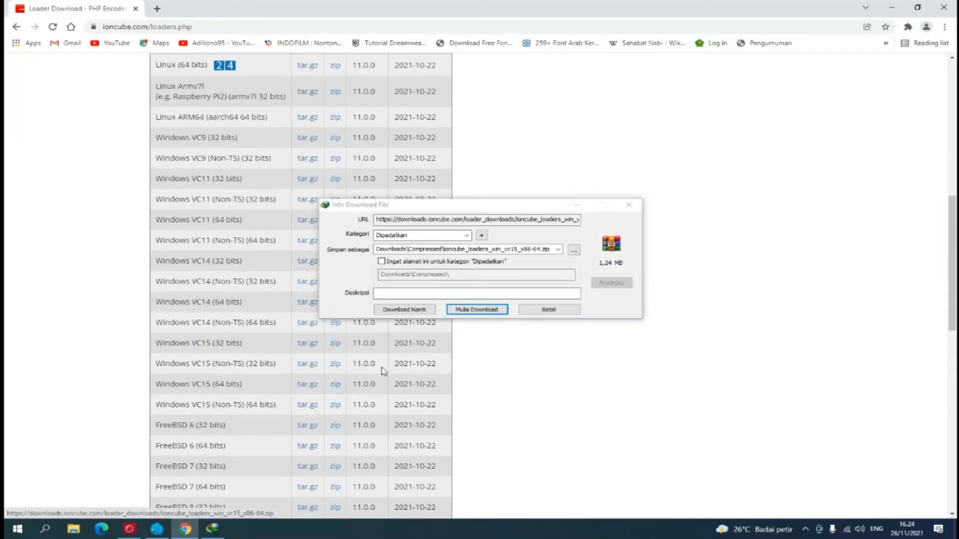
pyautogui.click(481, 310)
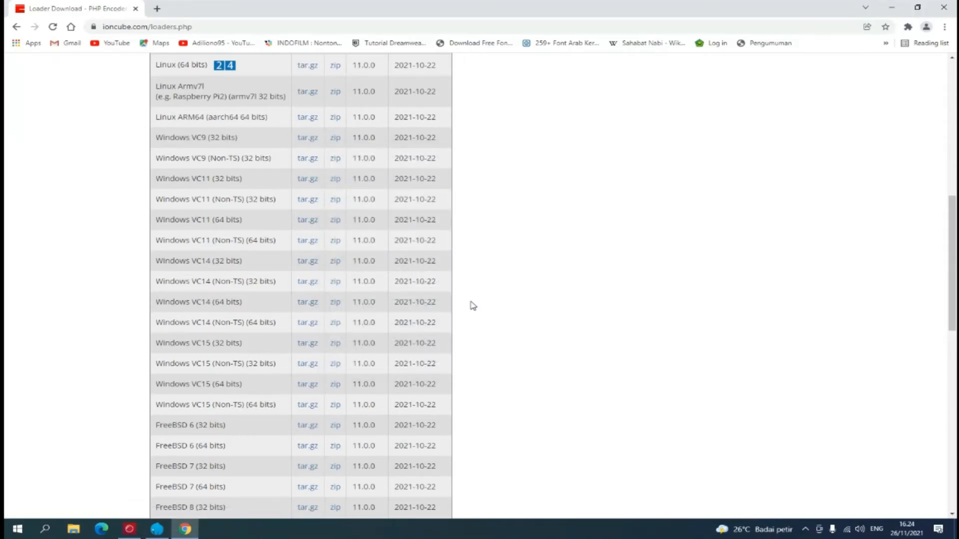
# Step: Verify the PHP 7.2.34 and ionCube loader zips finished in Internet Download Manager, then close it
pyautogui.click(805, 528)
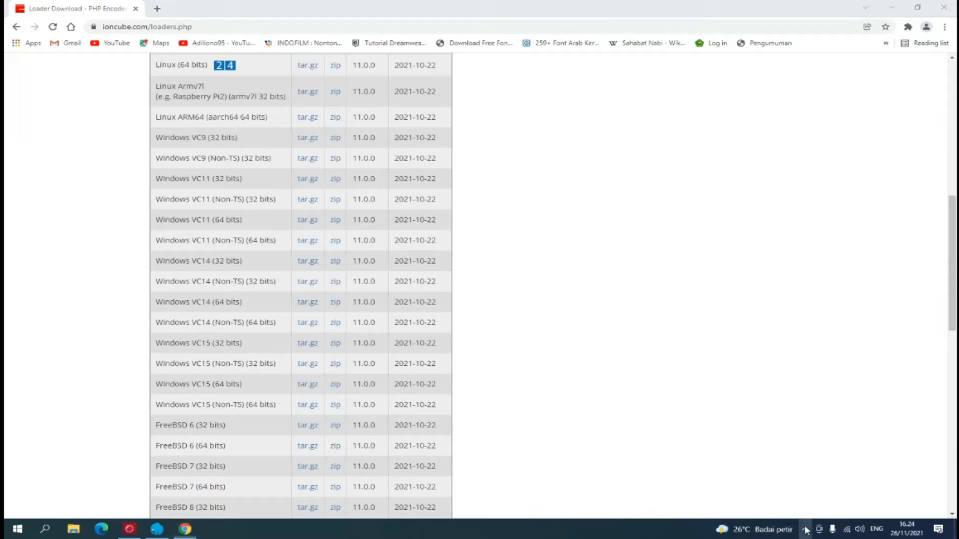
pyautogui.doubleClick(785, 510)
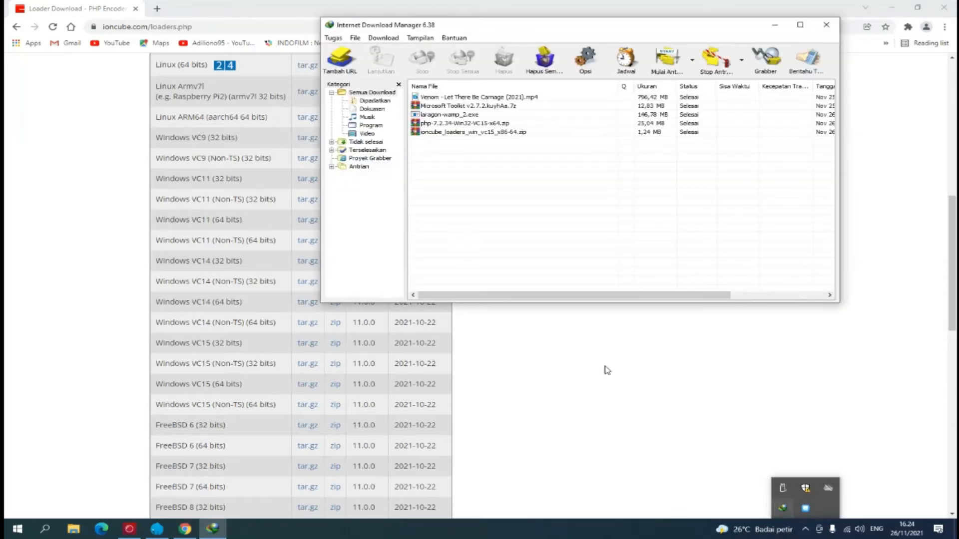
pyautogui.click(441, 125)
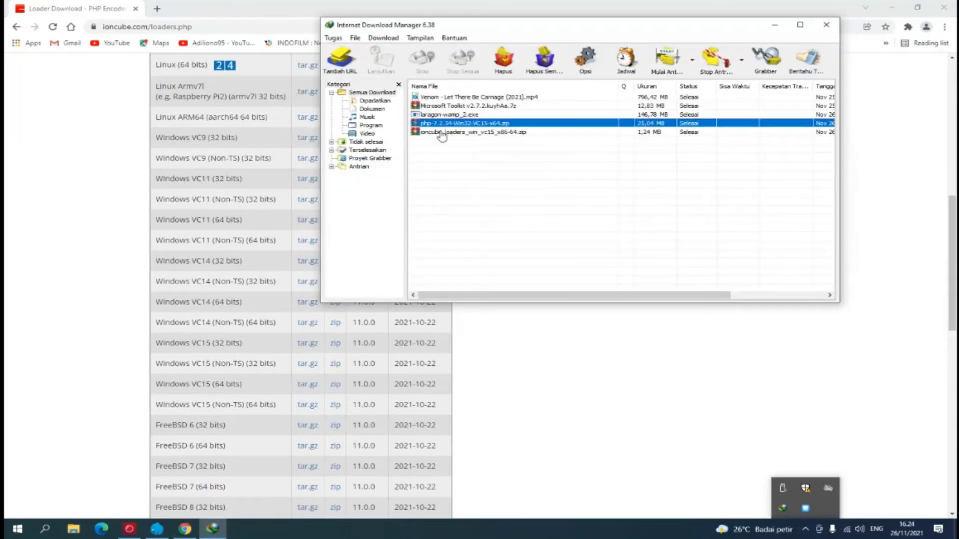
pyautogui.click(440, 132)
pyautogui.click(444, 125)
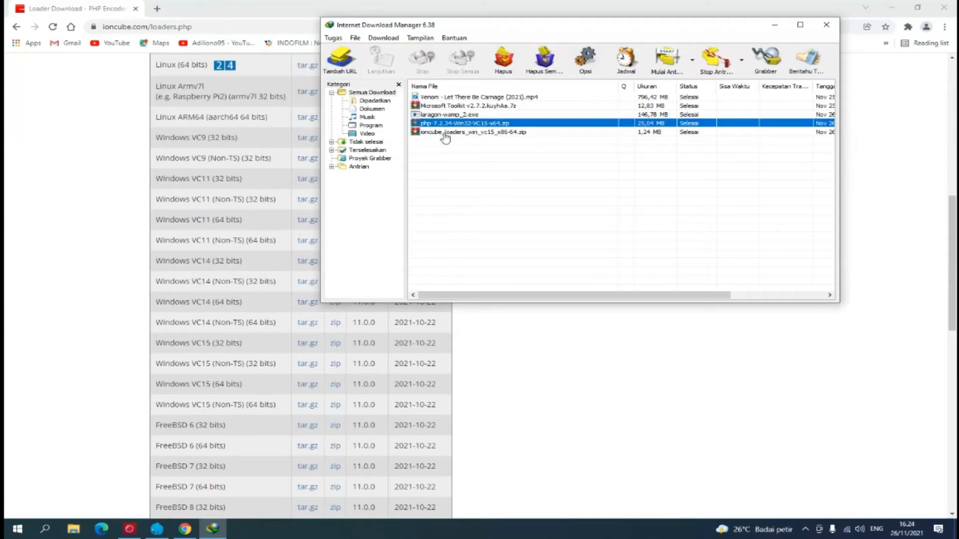
pyautogui.click(445, 131)
pyautogui.click(444, 124)
pyautogui.click(826, 25)
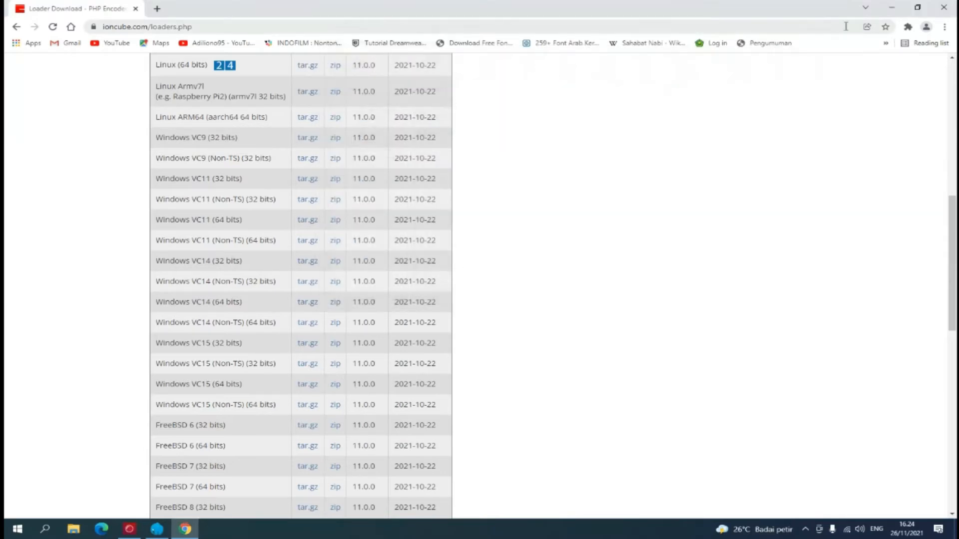
# Step: Close Chrome and open the Downloads\Compressed folder in File Explorer
pyautogui.click(943, 15)
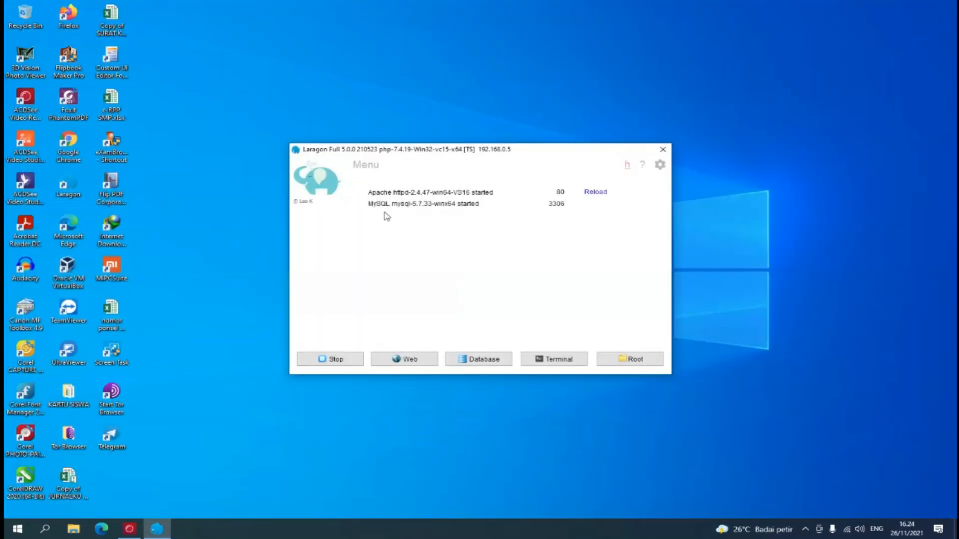
pyautogui.click(75, 528)
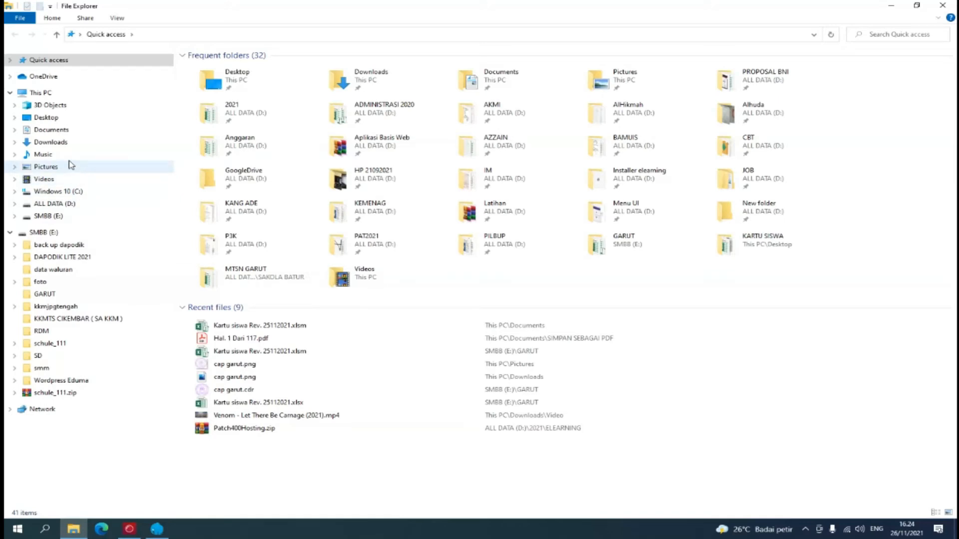
pyautogui.click(58, 143)
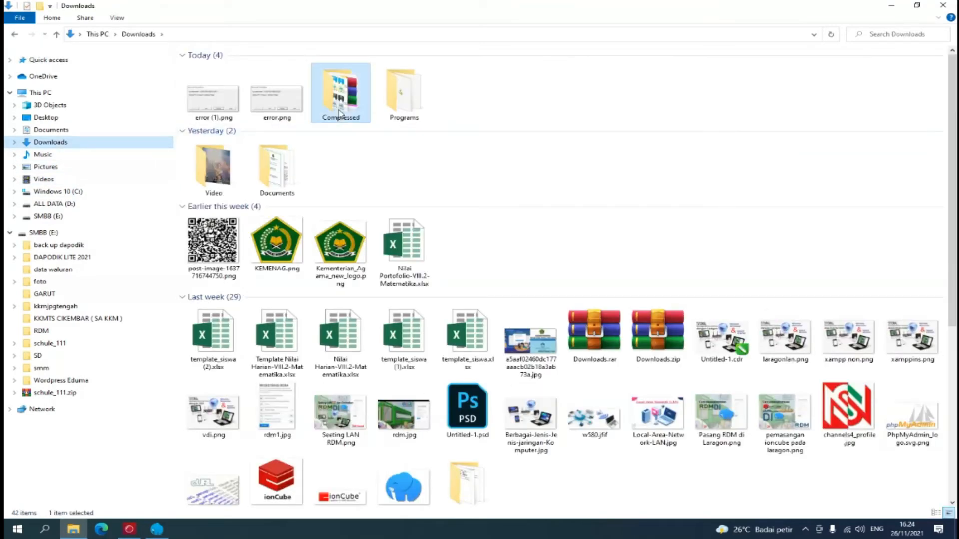
pyautogui.doubleClick(337, 98)
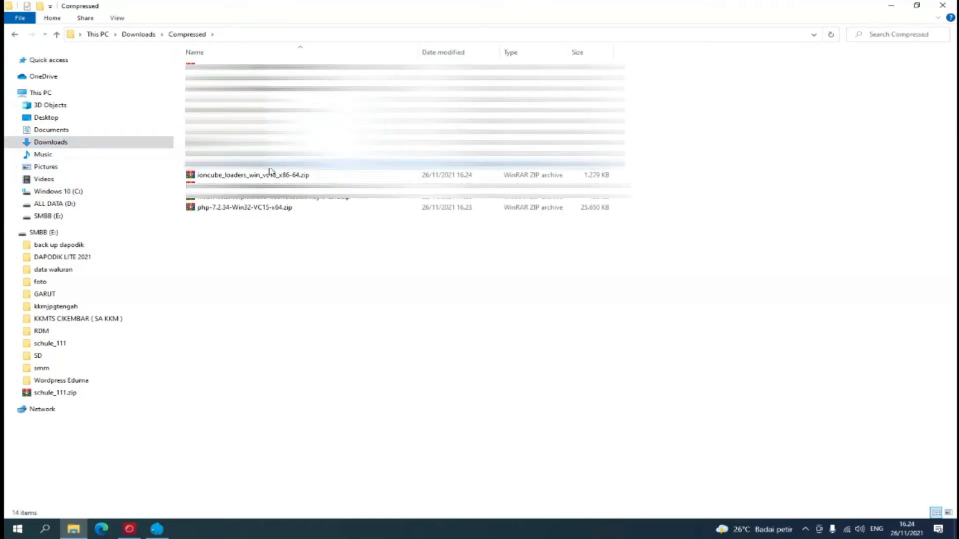
# Step: Cut the ionCube loaders and PHP 7.2.34 zips, then go to the SMBB (E:) drive
pyautogui.click(238, 177)
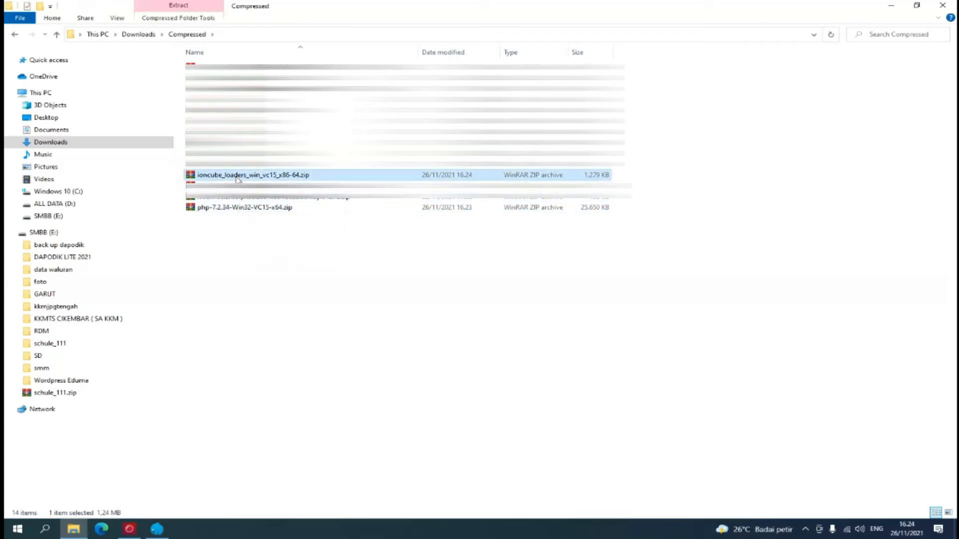
pyautogui.keyDown('ctrl'); pyautogui.click(234, 212); pyautogui.keyUp('ctrl')
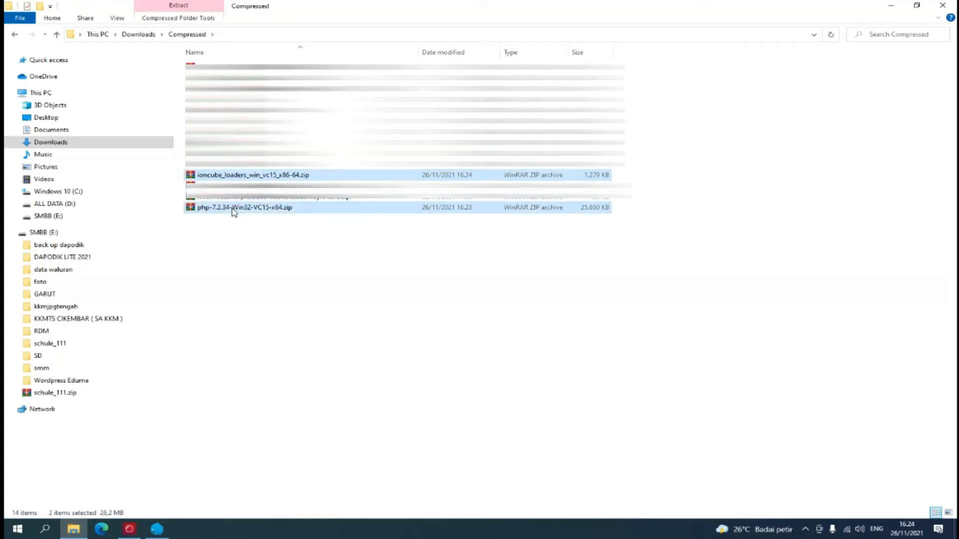
pyautogui.hotkey('ctrl', 'x')
pyautogui.click(233, 228)
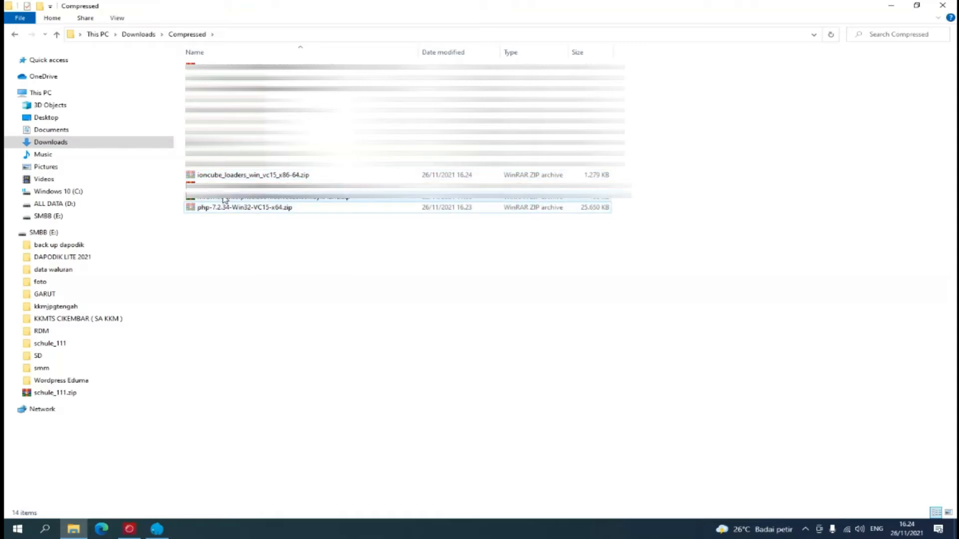
pyautogui.click(236, 176)
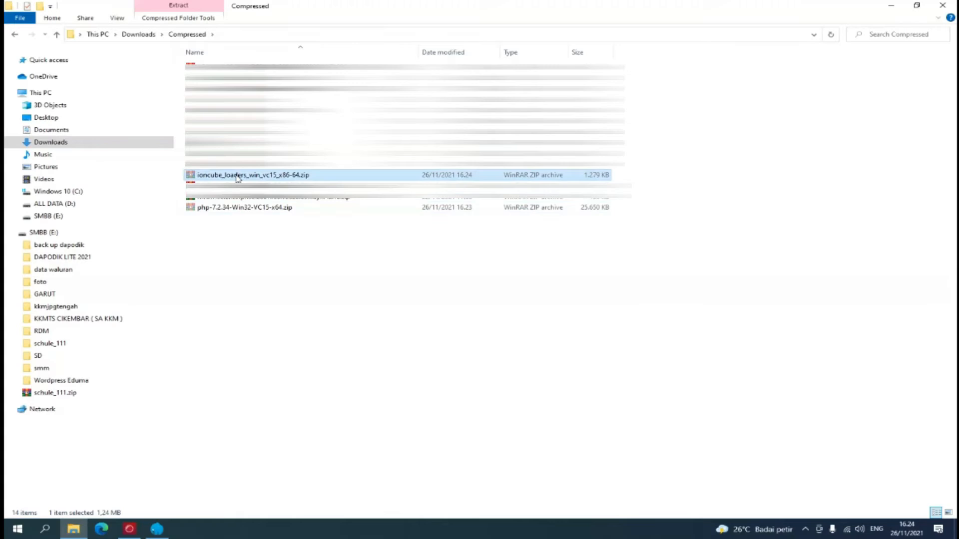
pyautogui.keyDown('ctrl'); pyautogui.click(238, 209); pyautogui.keyUp('ctrl')
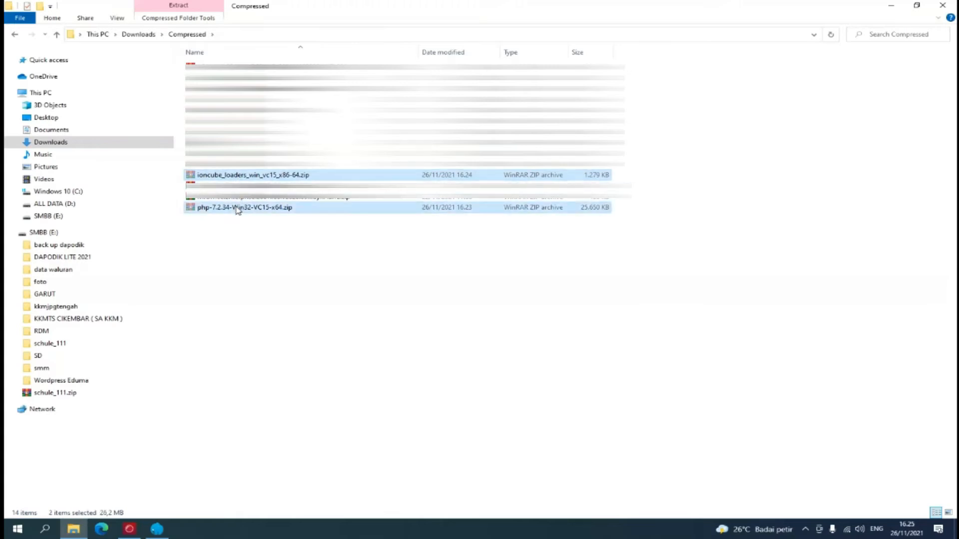
pyautogui.click(53, 234)
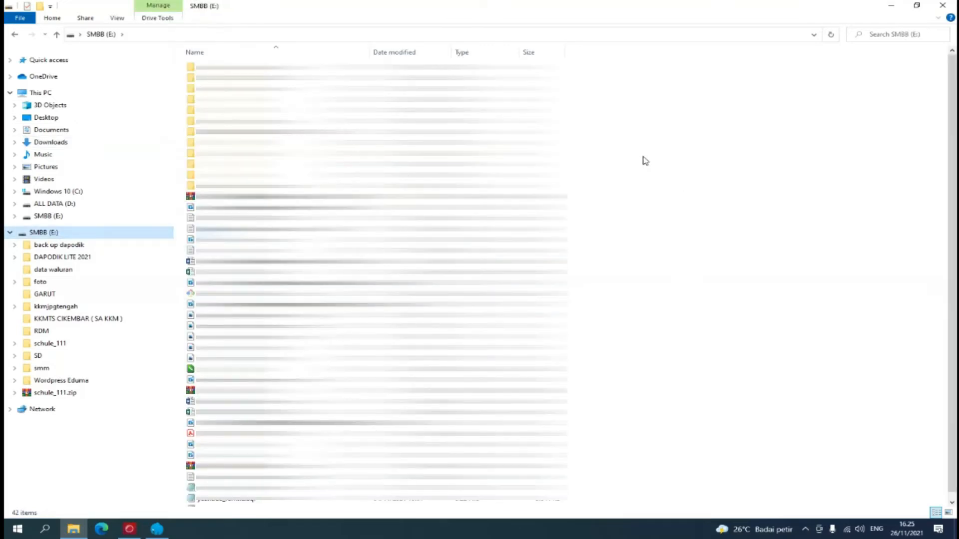
# Step: Create a new folder named berkas on SMBB (E:) and open it
pyautogui.rightClick(735, 159)
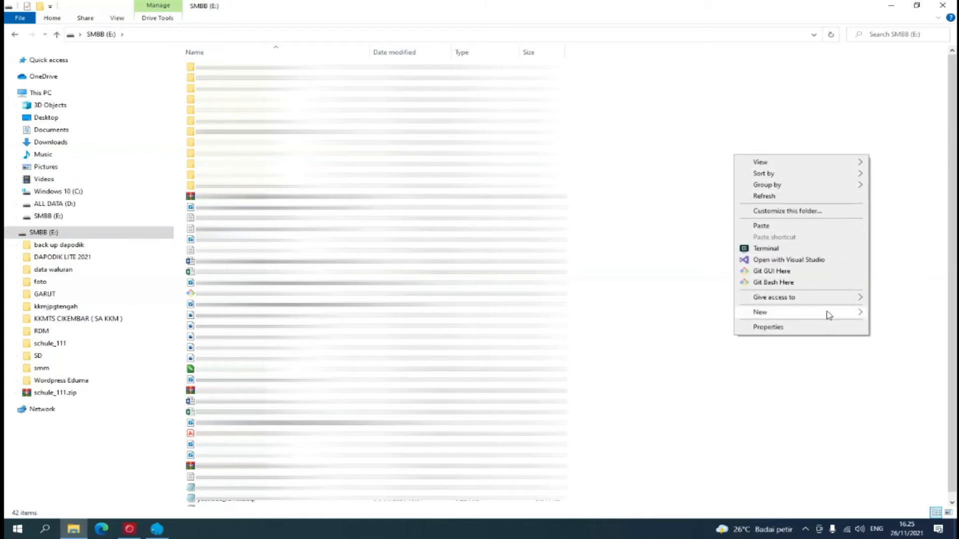
pyautogui.moveTo(829, 314)
pyautogui.click(680, 316)
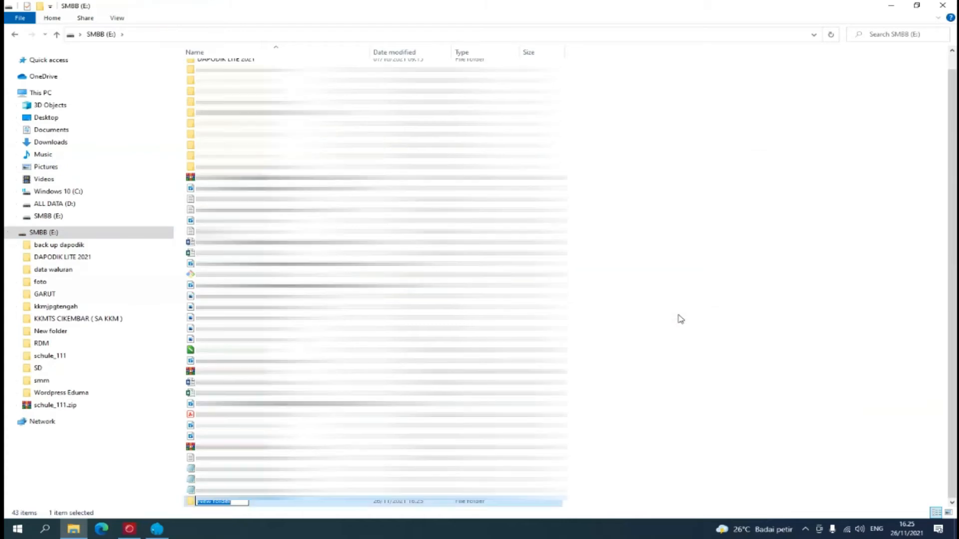
pyautogui.write('berkas')
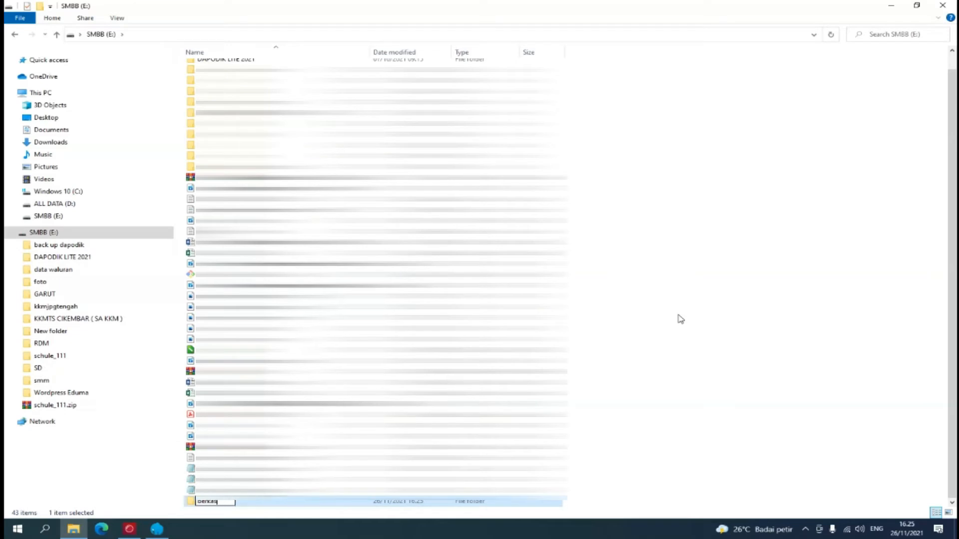
pyautogui.press('Return')
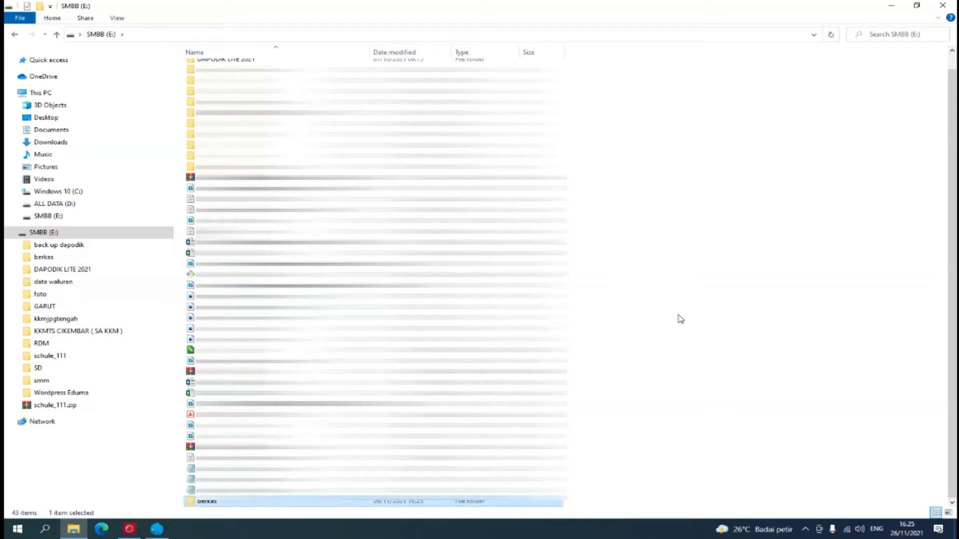
pyautogui.press('Return')
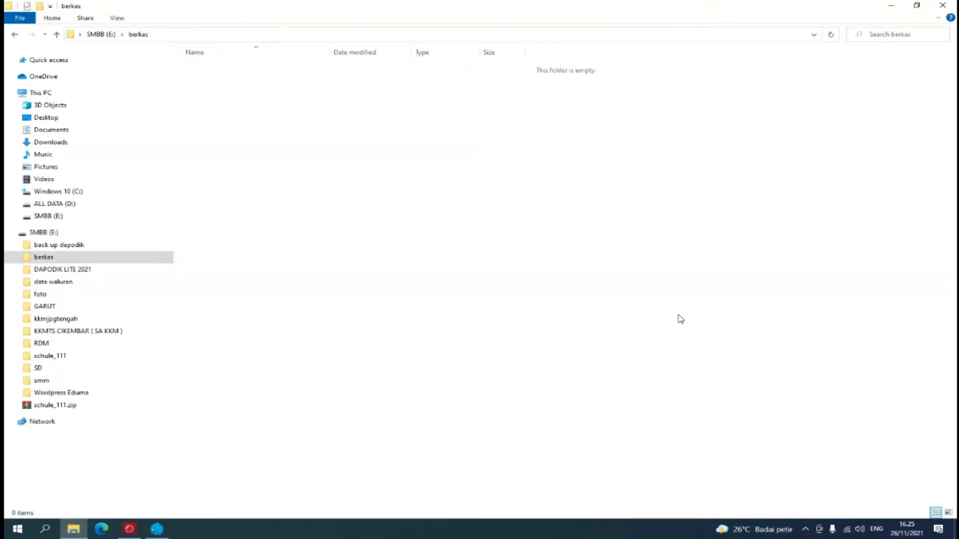
# Step: Paste the ionCube loaders and PHP 7.2.34 zips into berkas, then select the PHP zip
pyautogui.hotkey('ctrl', 'v')
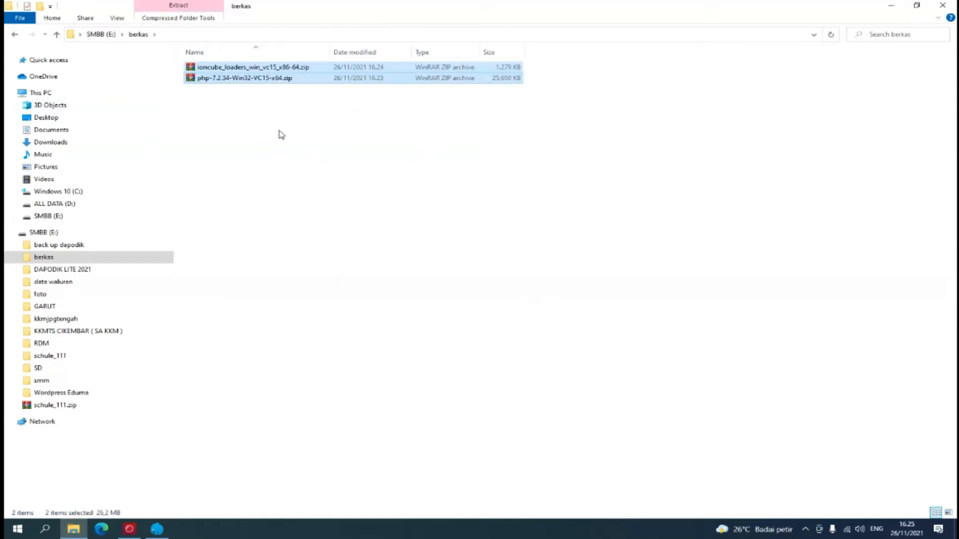
pyautogui.click(253, 108)
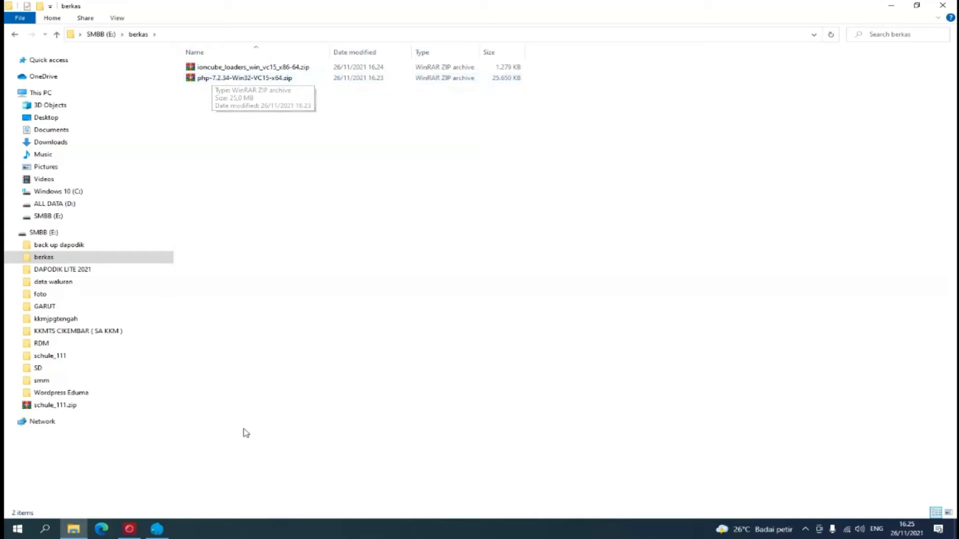
pyautogui.click(161, 529)
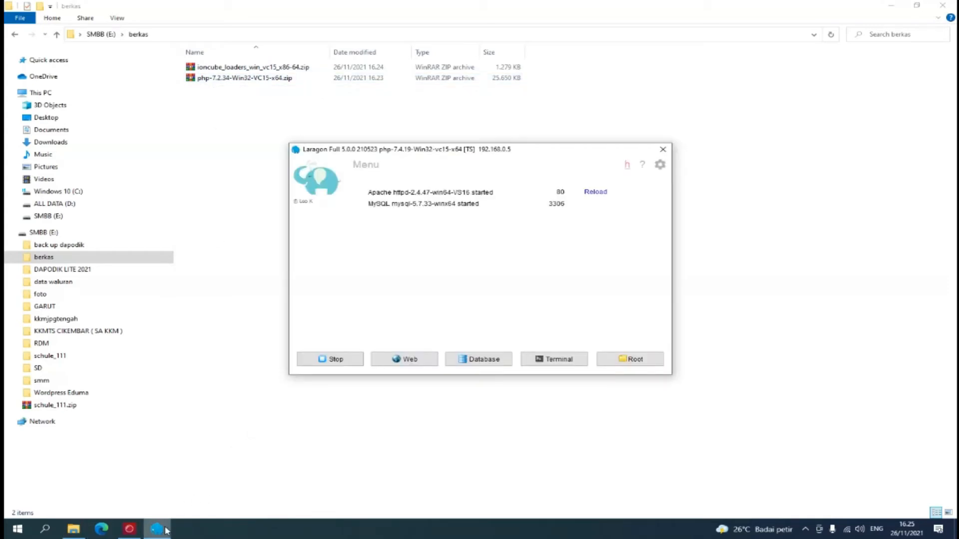
pyautogui.click(227, 218)
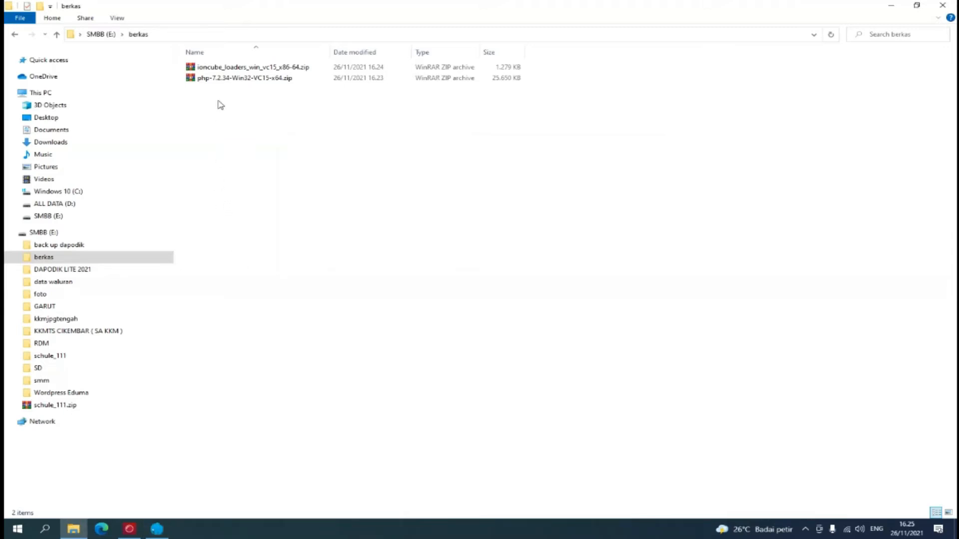
pyautogui.click(219, 78)
# Step: Extract the PHP 7.2.34 and ionCube loaders zips into their own folders with WinRAR
pyautogui.rightClick(220, 79)
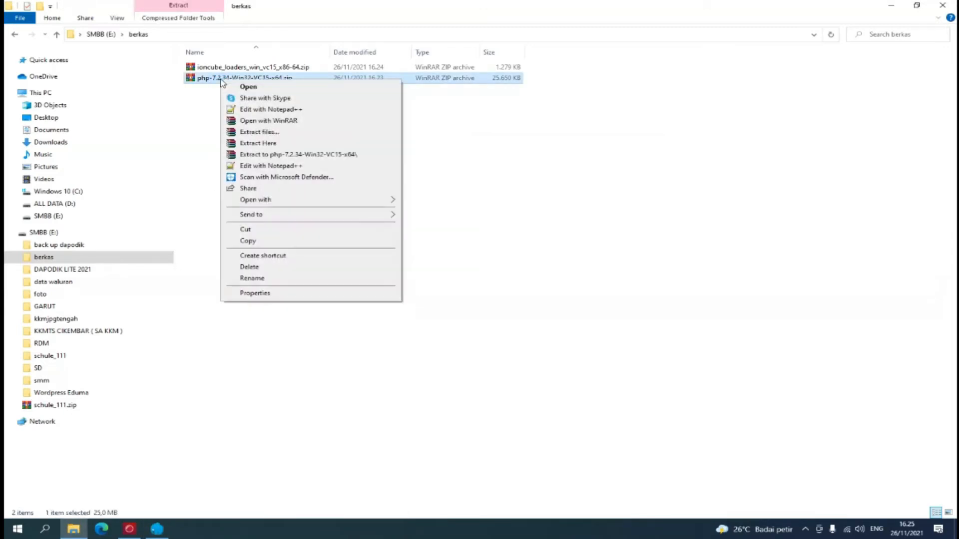
pyautogui.click(295, 154)
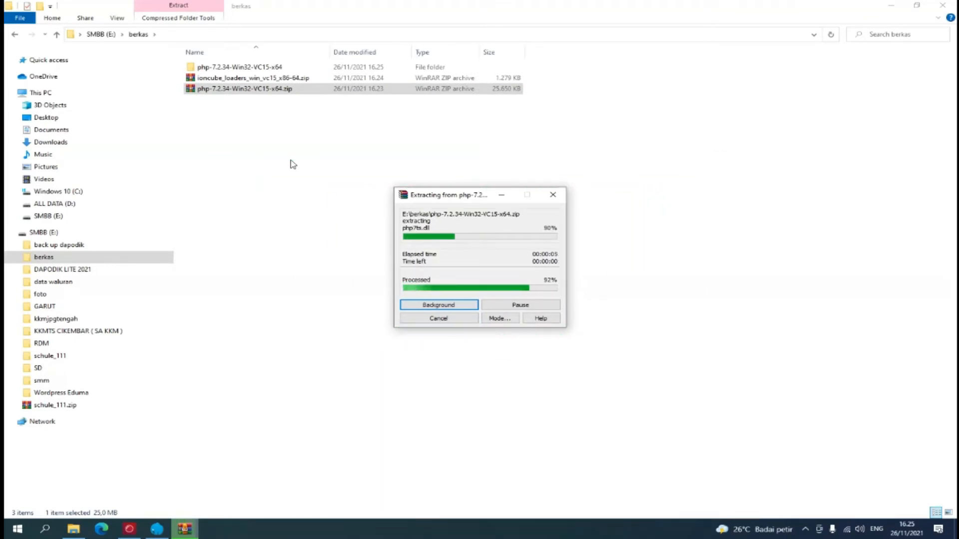
pyautogui.click(236, 81)
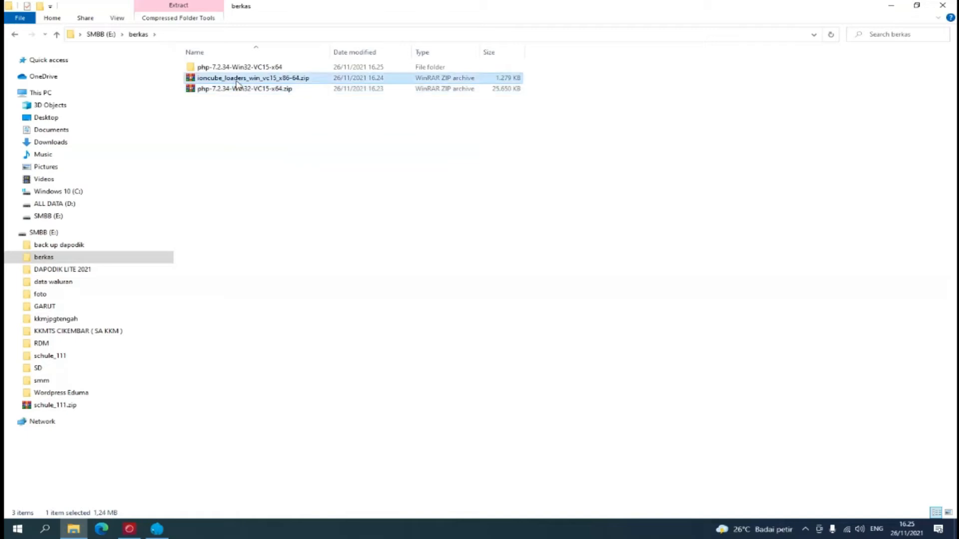
pyautogui.rightClick(237, 81)
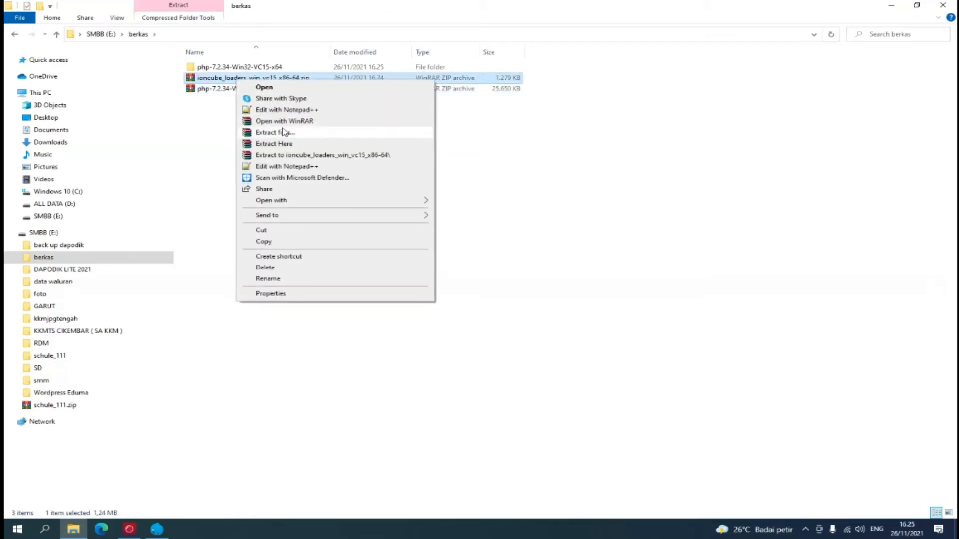
pyautogui.click(295, 156)
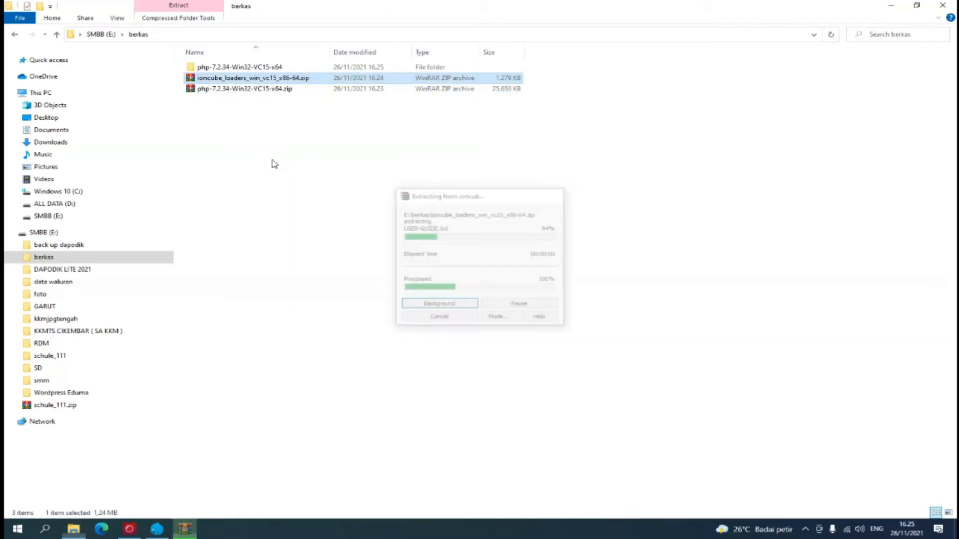
pyautogui.click(235, 79)
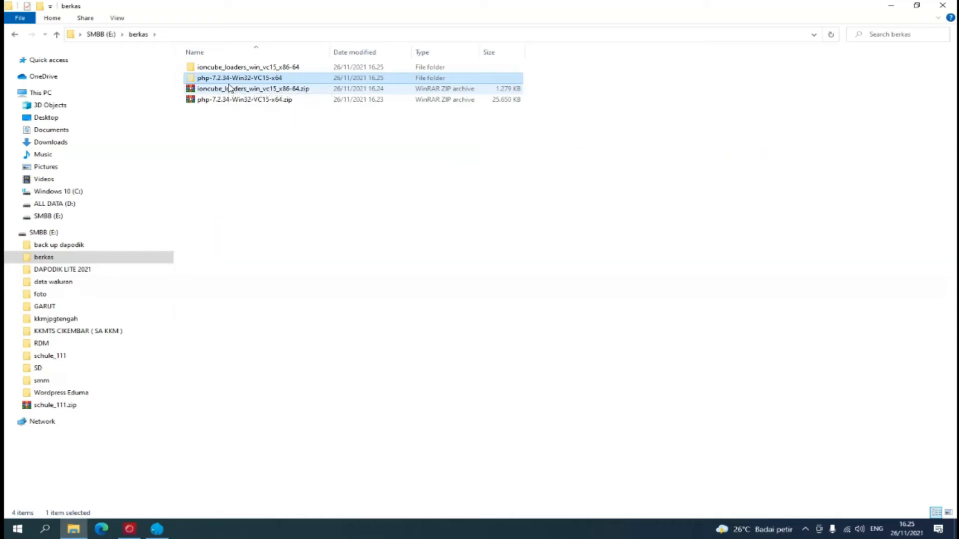
# Step: Paste the php-7.2.34-Win32-VC15-x64 folder into C:\laragon\bin\php beside php-7.4.19
pyautogui.click(75, 191)
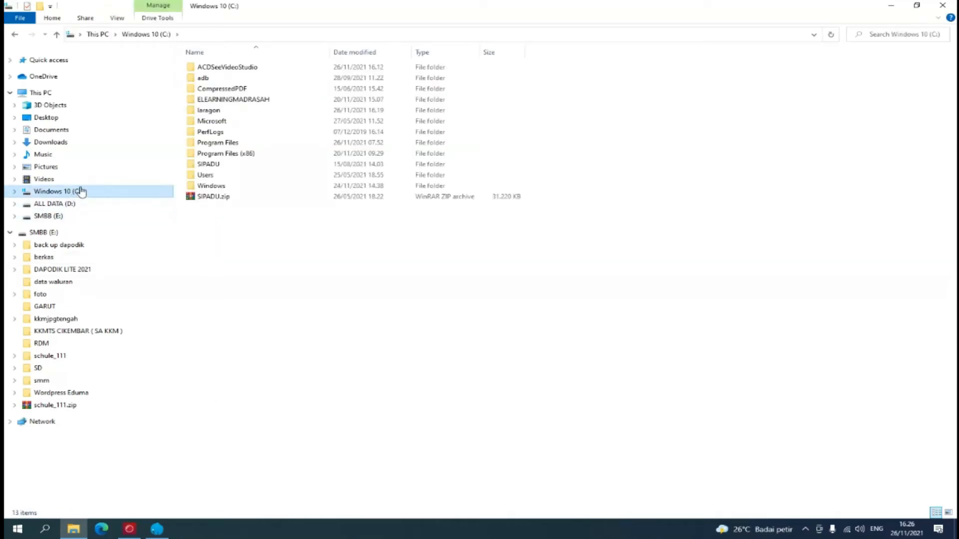
pyautogui.doubleClick(208, 110)
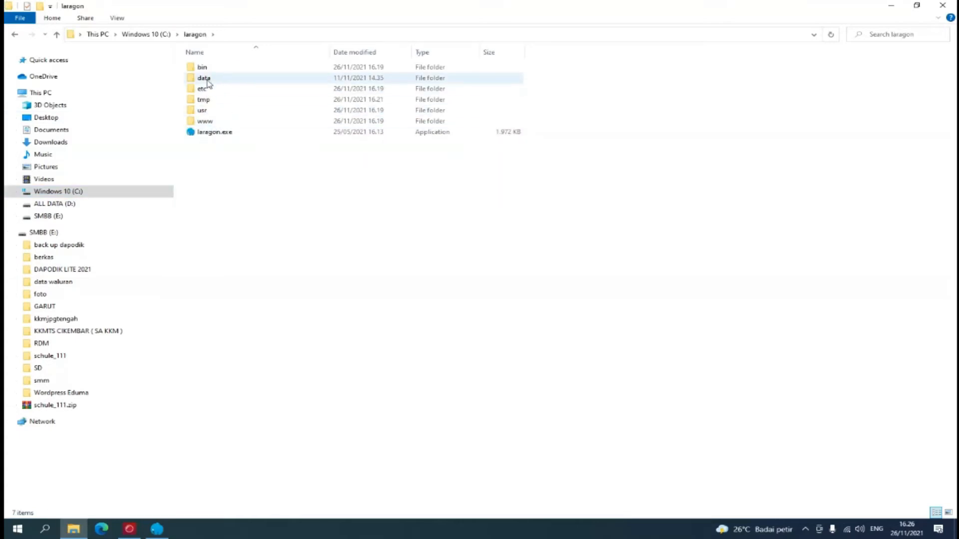
pyautogui.doubleClick(209, 70)
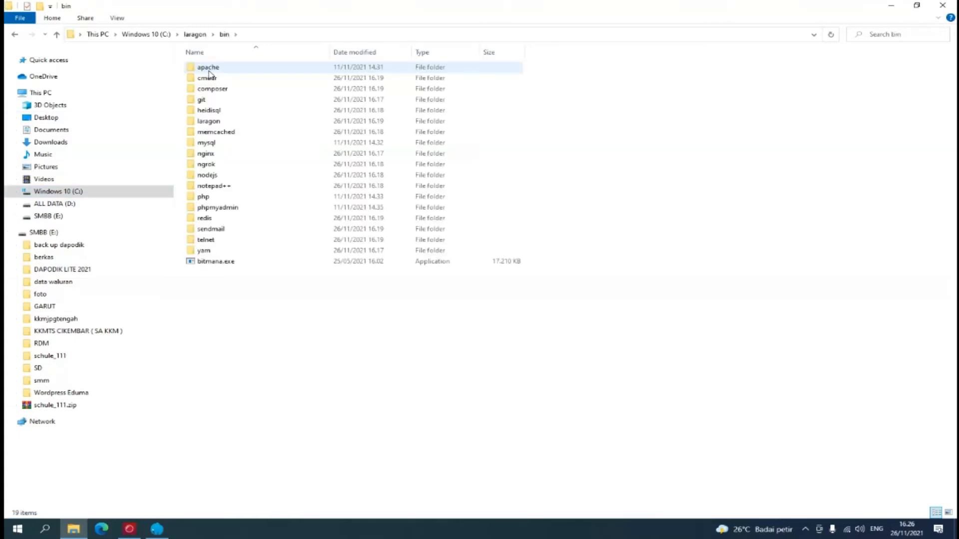
pyautogui.doubleClick(203, 196)
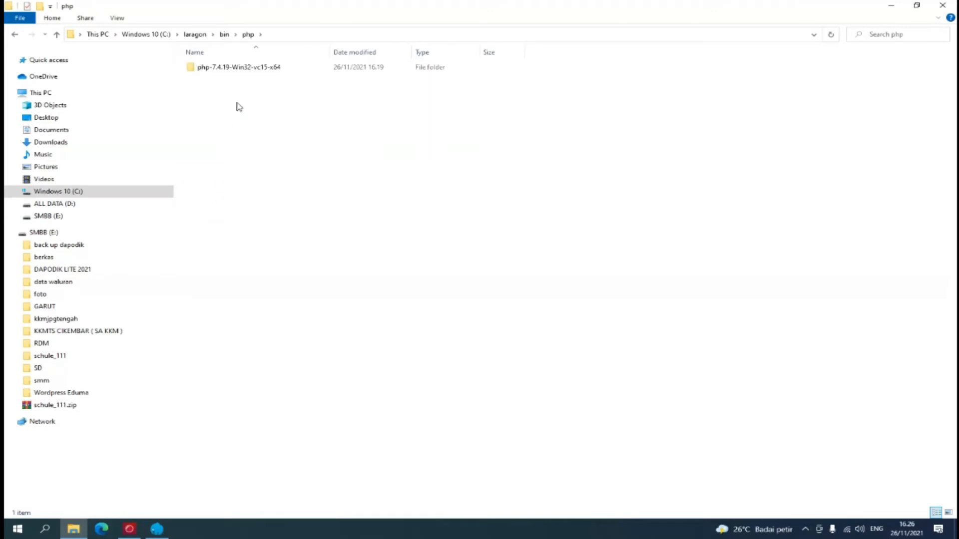
pyautogui.rightClick(261, 117)
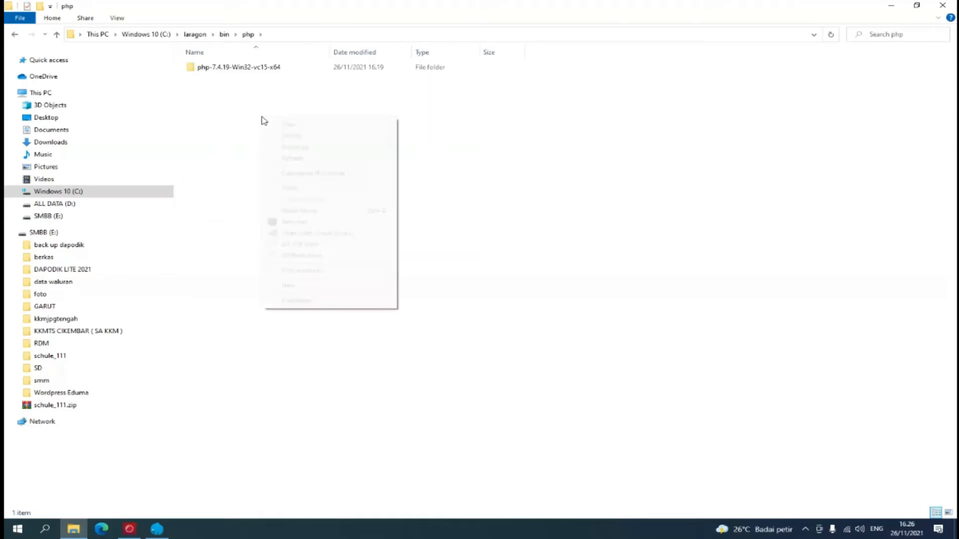
pyautogui.click(290, 188)
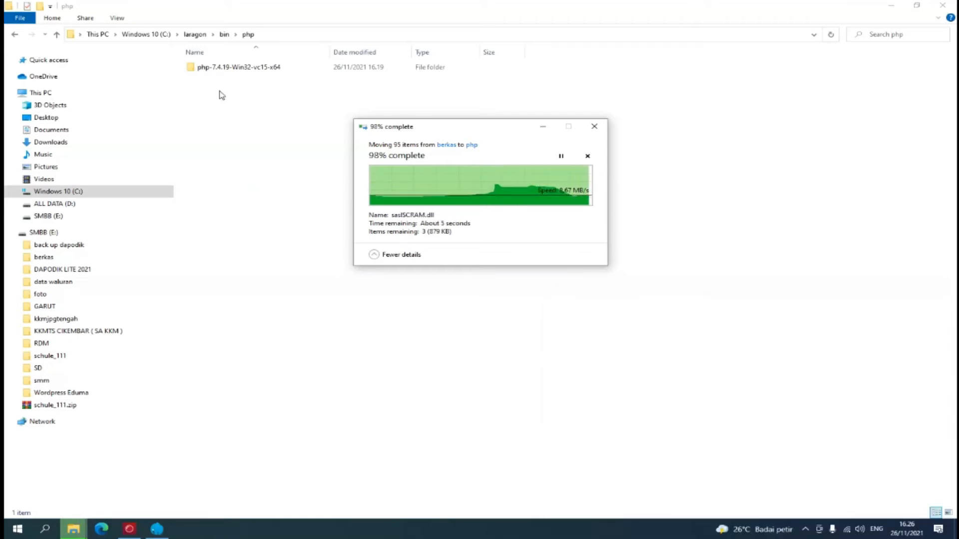
pyautogui.click(273, 122)
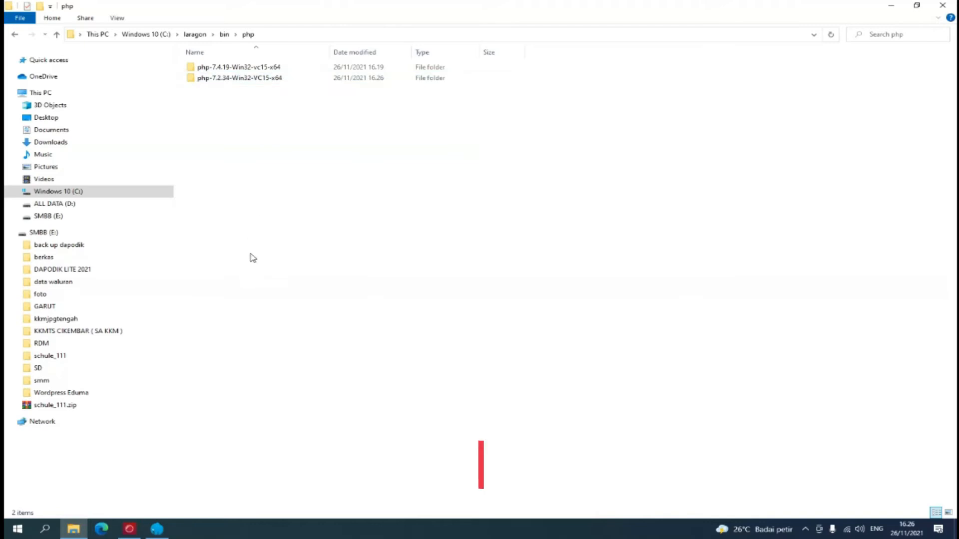
# Step: Choose php-7.2.34-Win32-VC15-x64 under PHP > Version in Laragon's main menu
pyautogui.click(158, 530)
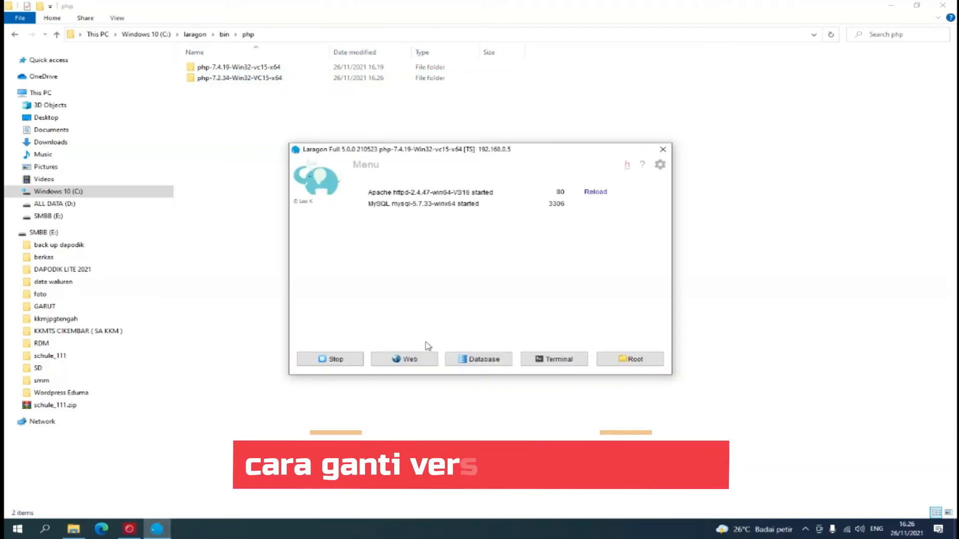
pyautogui.rightClick(592, 253)
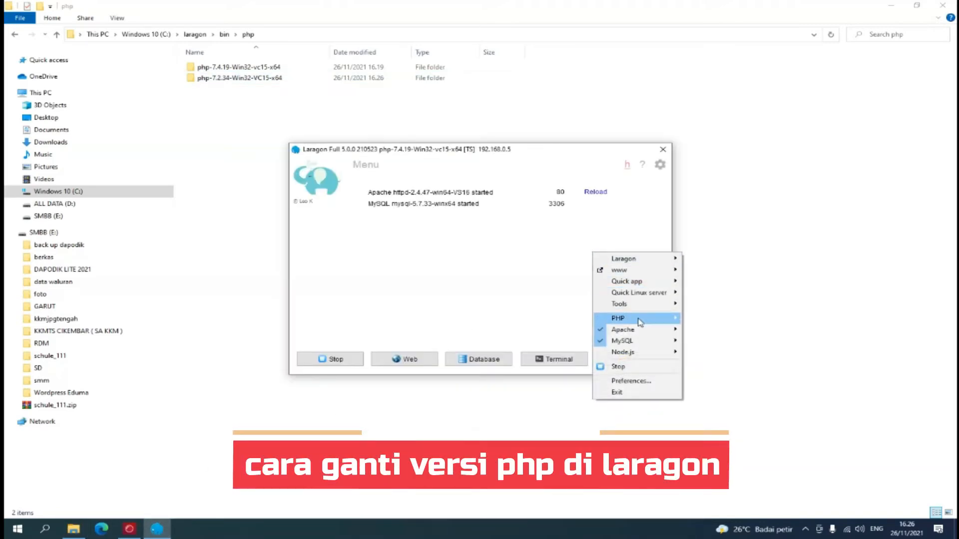
pyautogui.moveTo(640, 323)
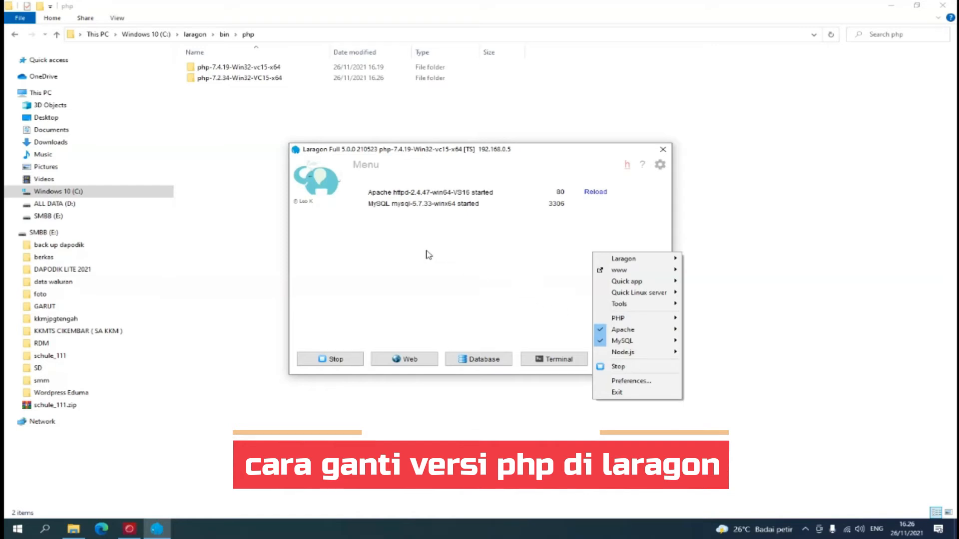
pyautogui.rightClick(400, 249)
pyautogui.rightClick(341, 240)
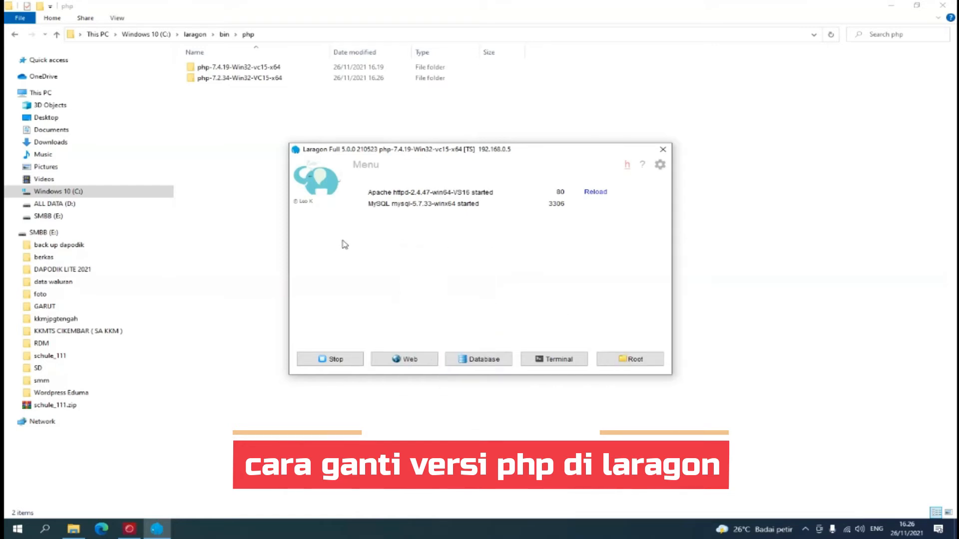
pyautogui.rightClick(510, 248)
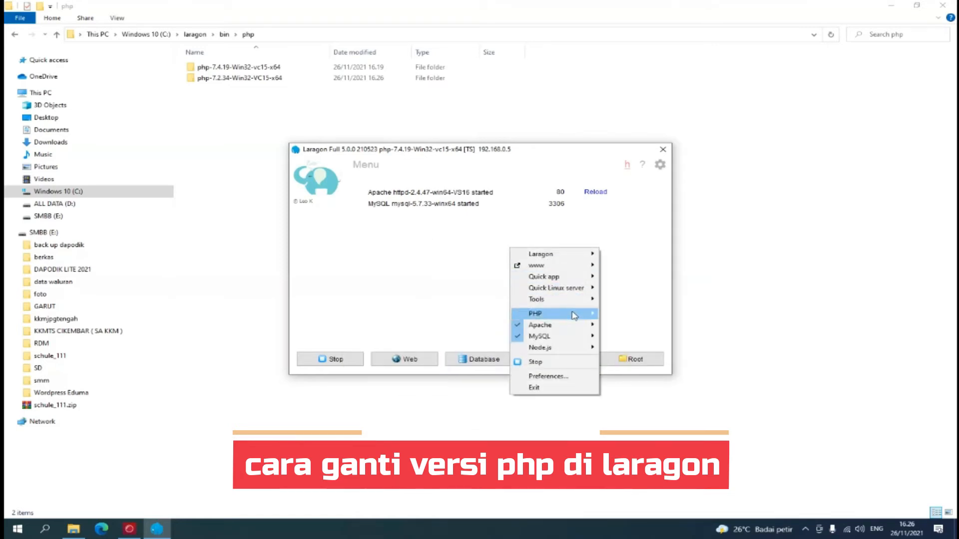
pyautogui.moveTo(573, 315)
pyautogui.moveTo(642, 313)
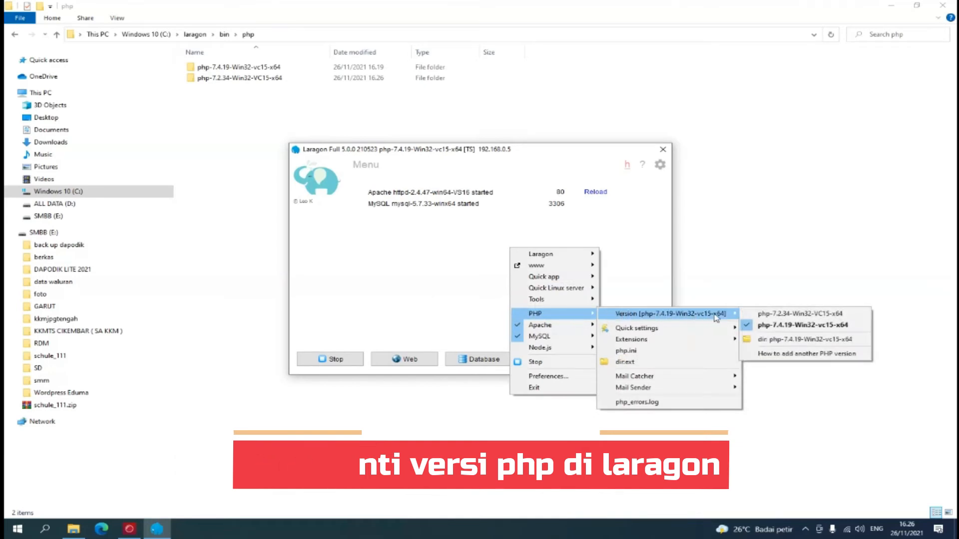
pyautogui.click(772, 319)
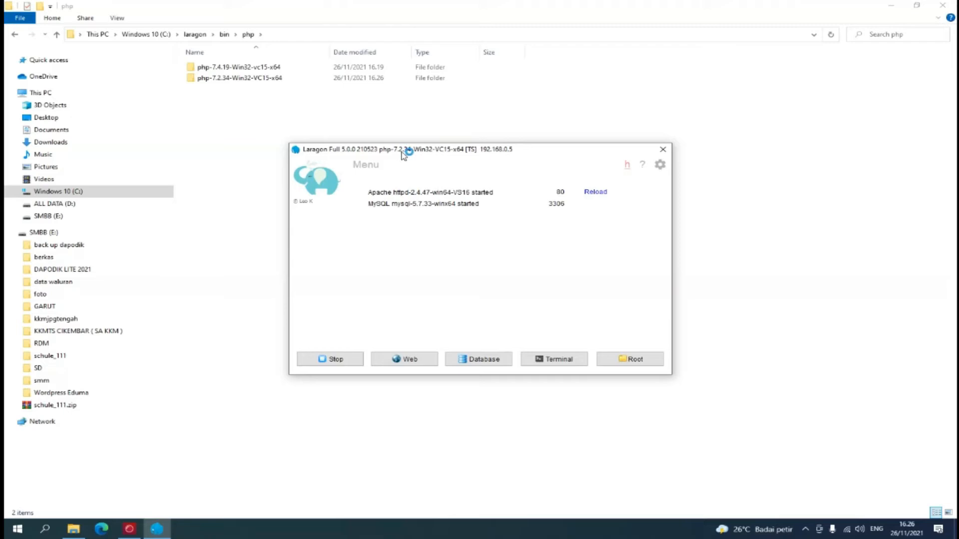
# Step: Rename the ioncube_loaders_win_vc15_x86-64 folder in E:\berkas to ioncube
pyautogui.click(74, 192)
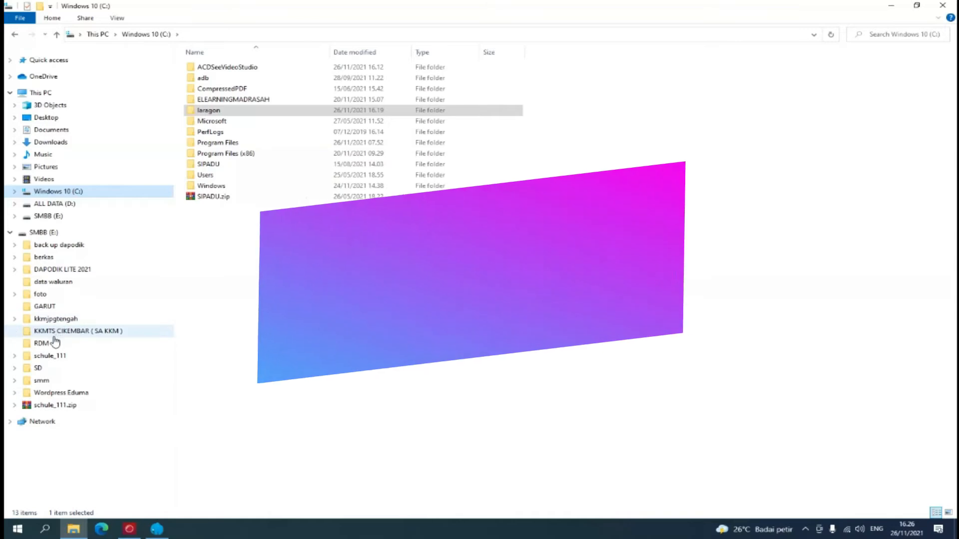
pyautogui.click(44, 257)
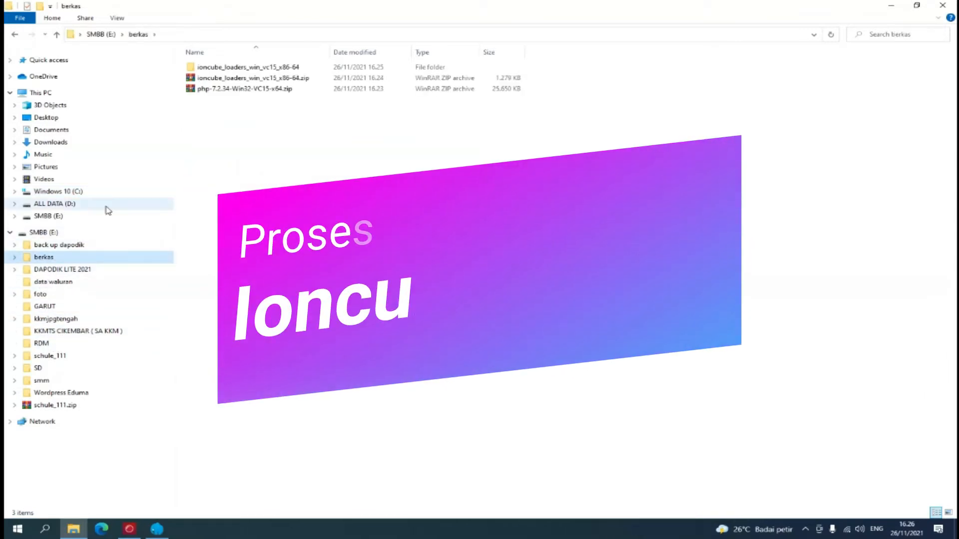
pyautogui.click(260, 70)
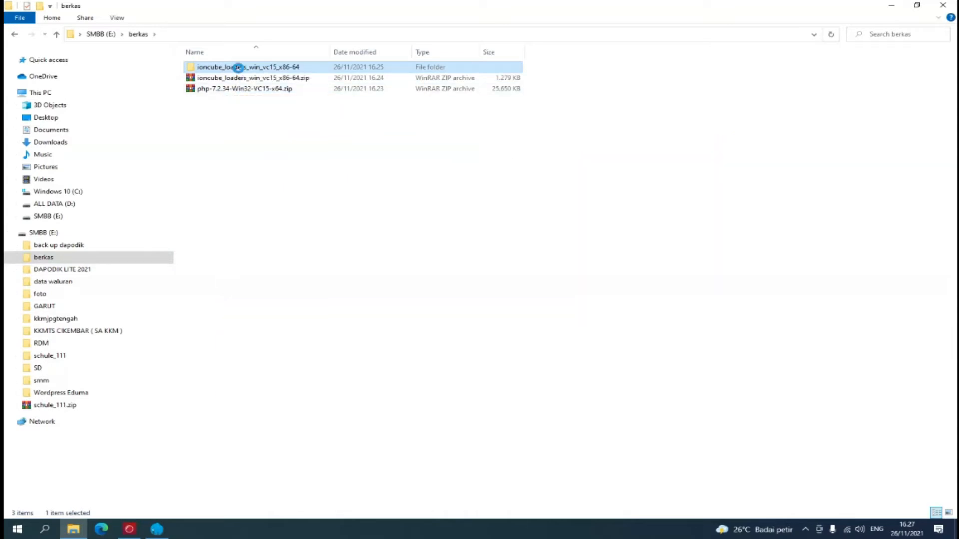
pyautogui.rightClick(238, 70)
pyautogui.click(280, 344)
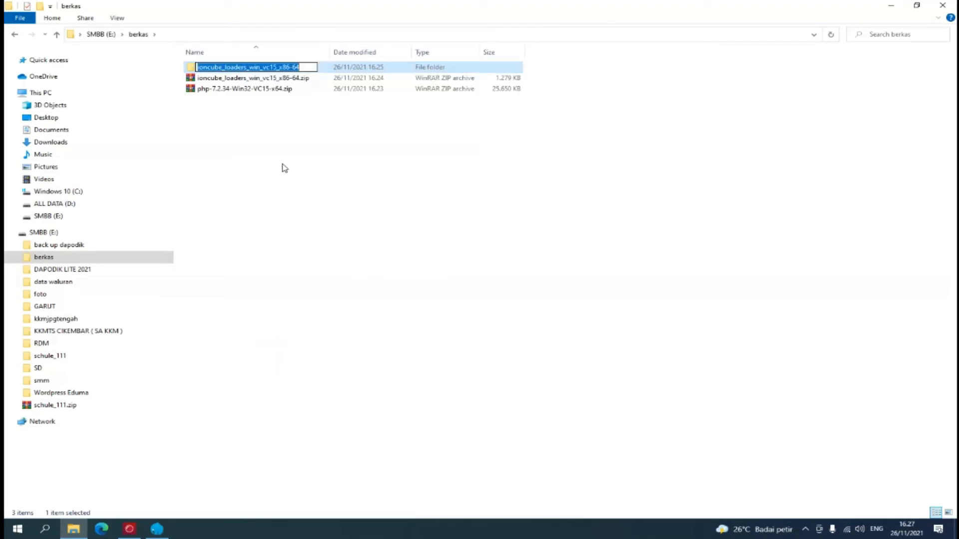
pyautogui.write('ioncube')
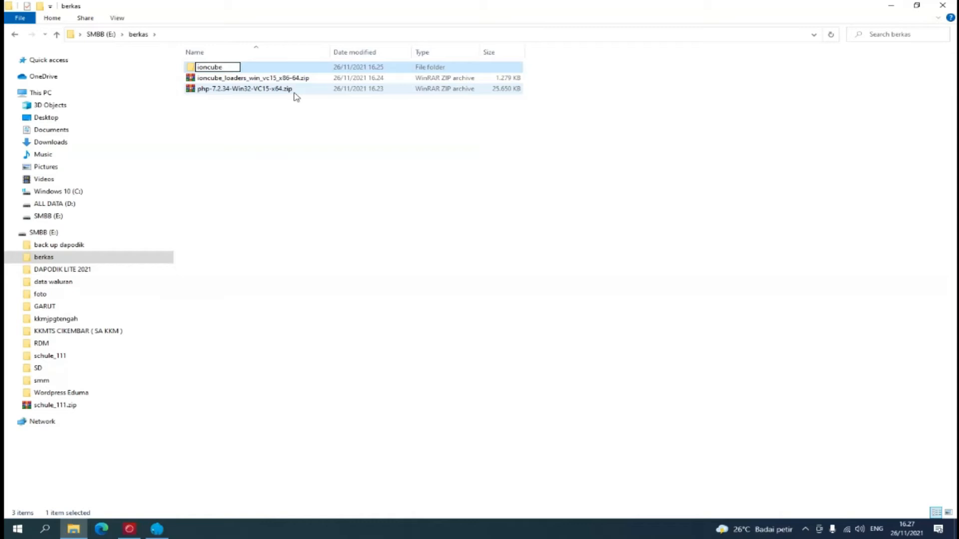
pyautogui.press('Return')
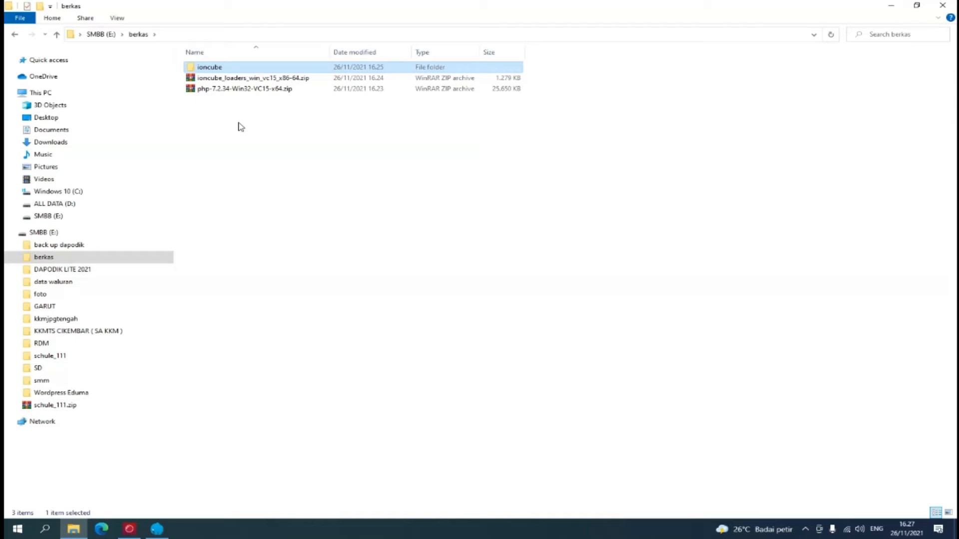
pyautogui.click(78, 191)
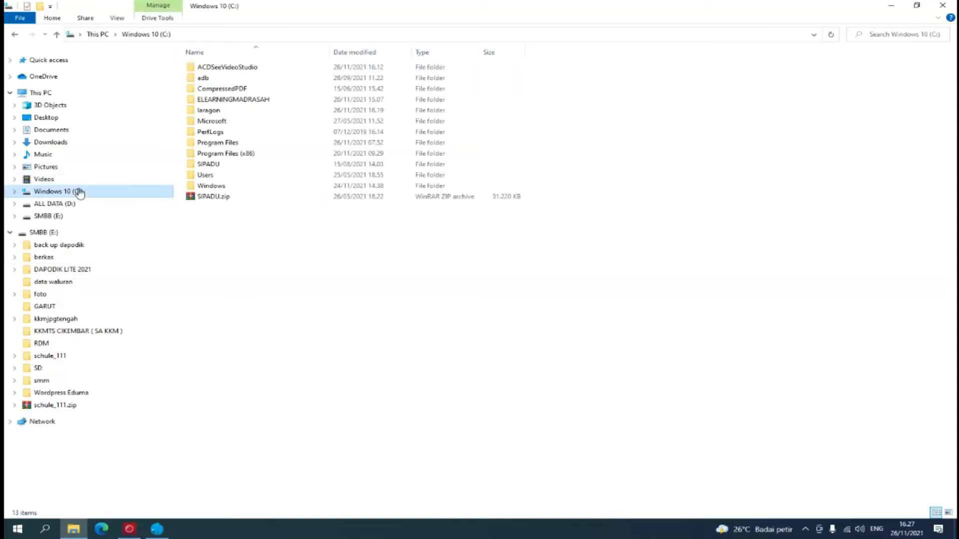
pyautogui.doubleClick(217, 111)
pyautogui.doubleClick(214, 123)
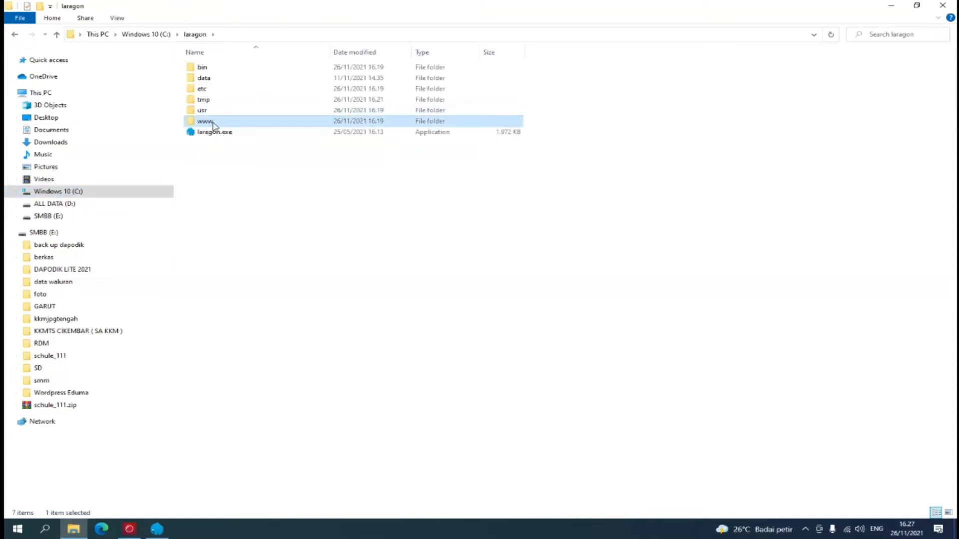
pyautogui.rightClick(248, 116)
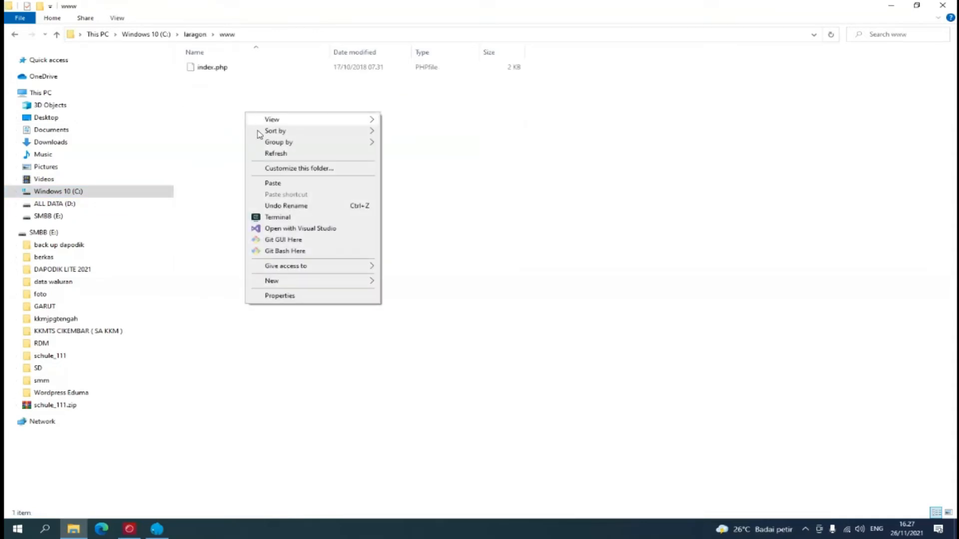
pyautogui.click(271, 183)
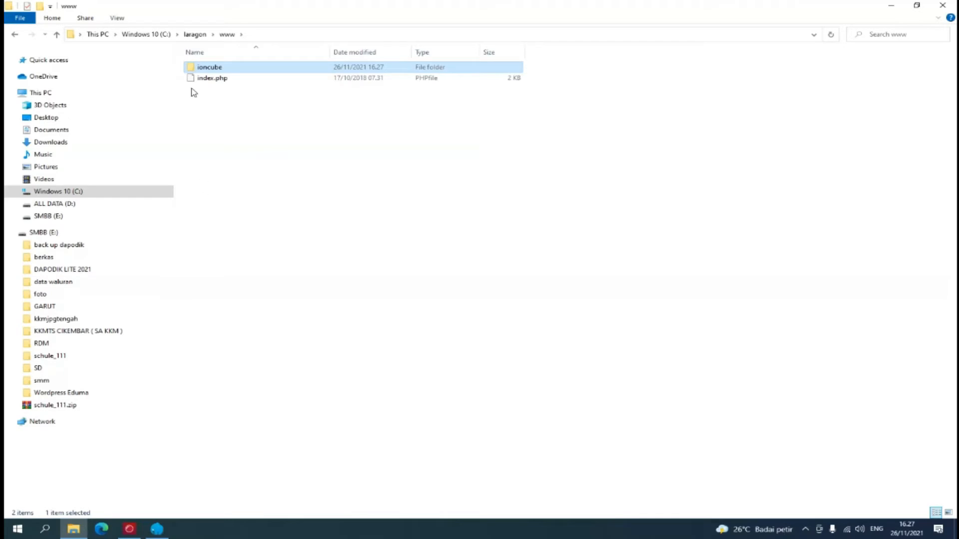
# Step: Reopen C:\laragon\www to confirm ioncube is there, then close File Explorer
pyautogui.click(80, 192)
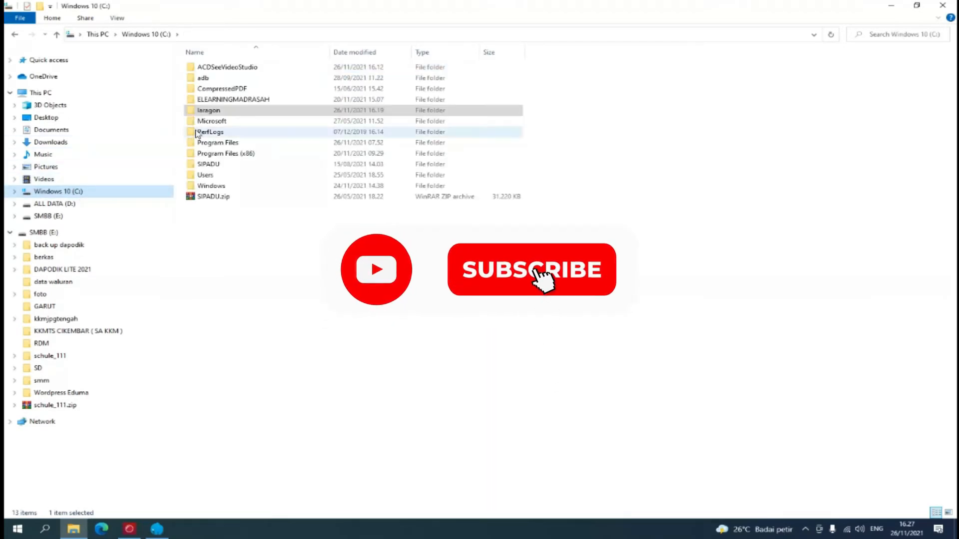
pyautogui.doubleClick(204, 110)
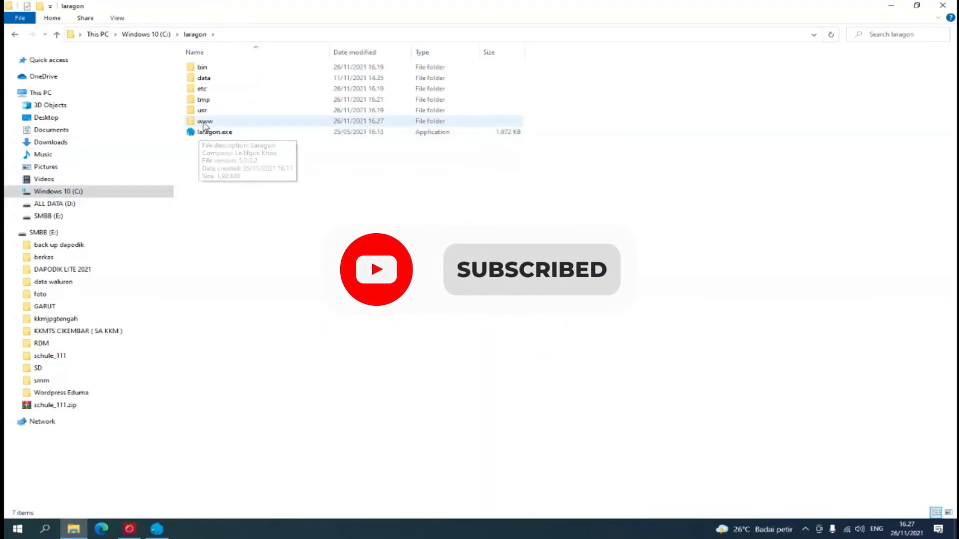
pyautogui.doubleClick(204, 122)
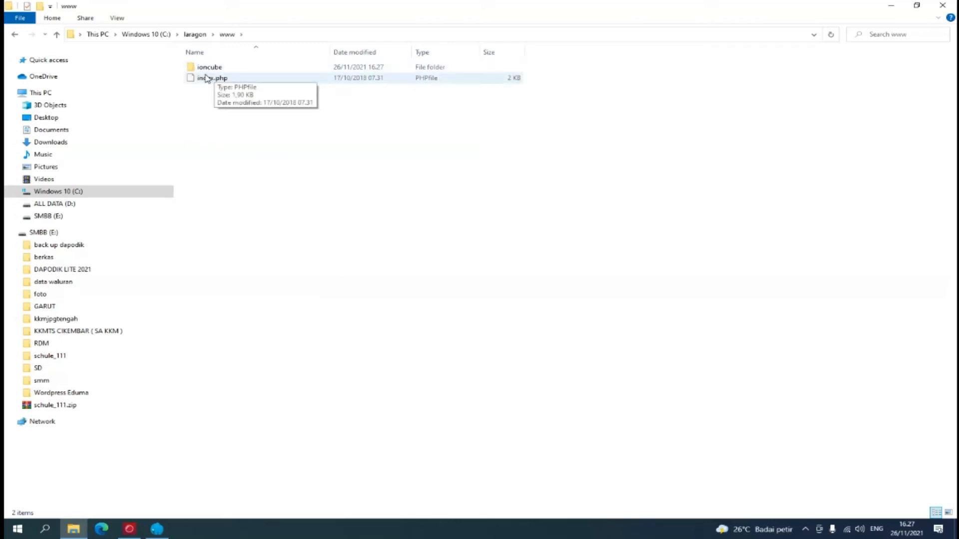
pyautogui.click(942, 7)
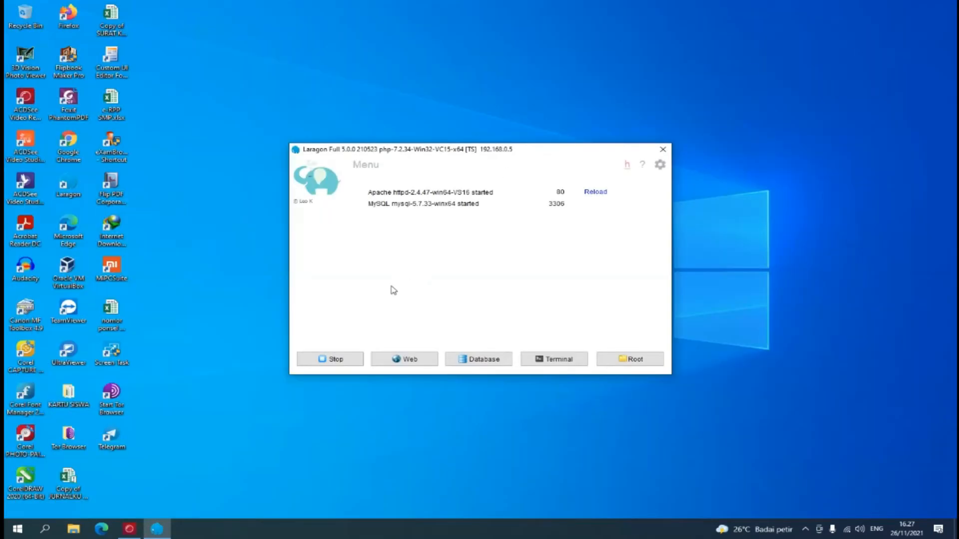
# Step: Stop Laragon's services, then Start All so Apache and MySQL run under PHP 7.2.34
pyautogui.click(330, 359)
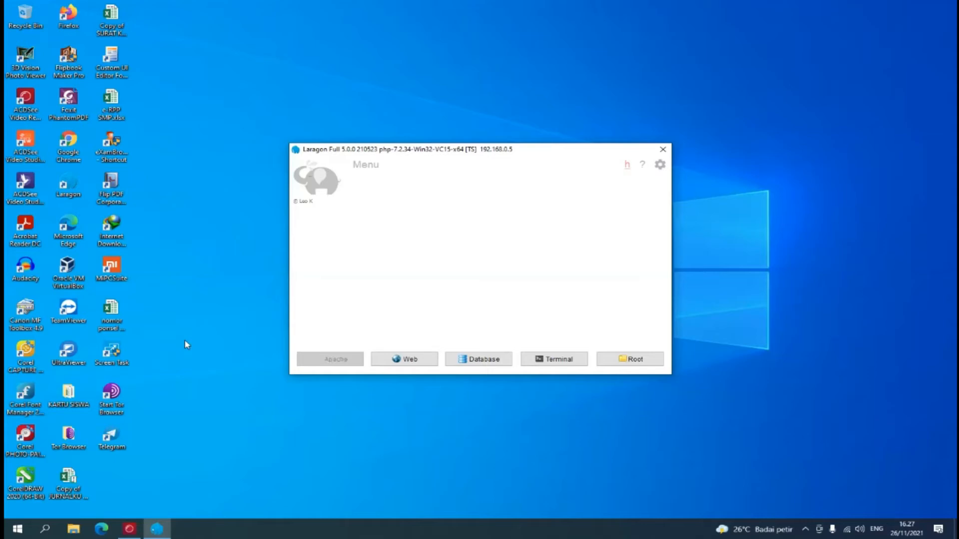
pyautogui.click(331, 361)
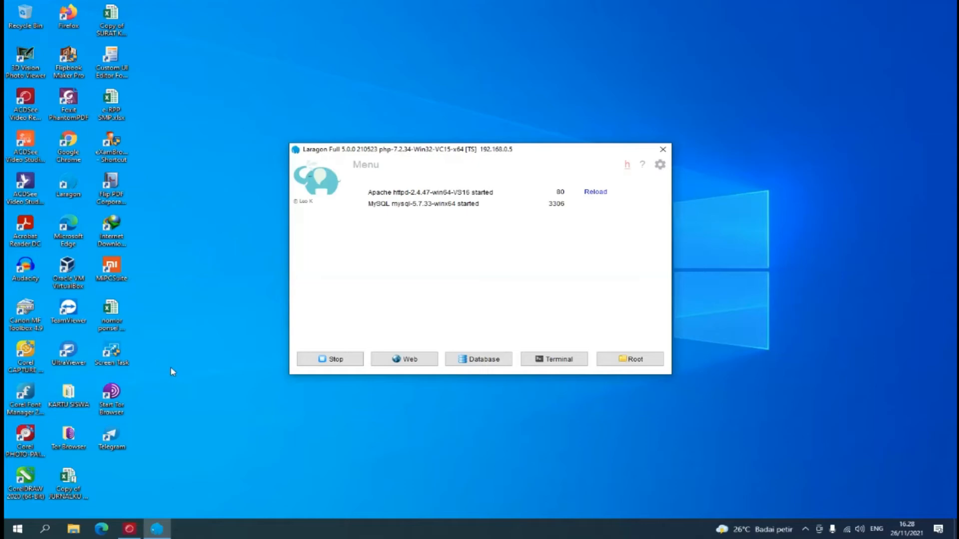
# Step: Launch Chrome, browse to localhost/ioncube, and open loader-wizard.php from the ioncube folder
pyautogui.click(73, 158)
pyautogui.doubleClick(72, 158)
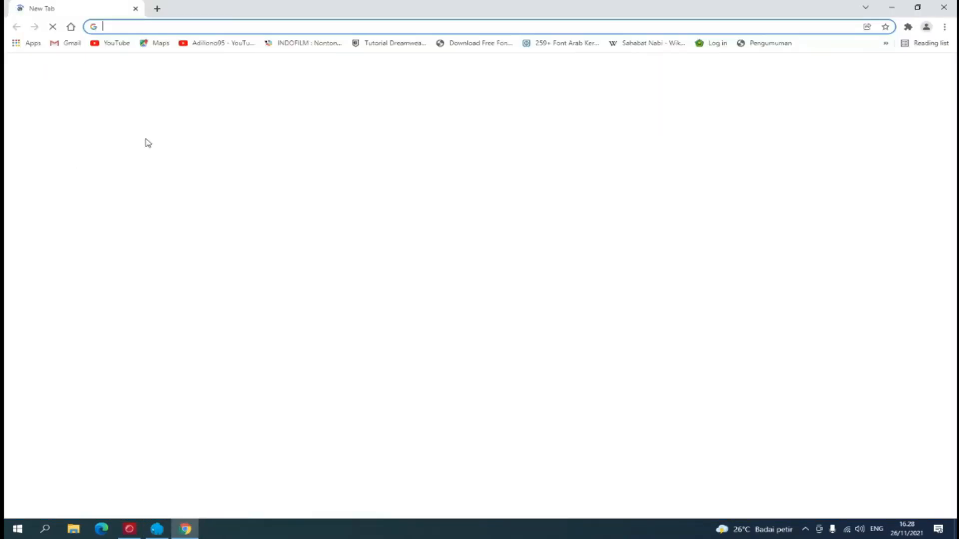
pyautogui.write('l')
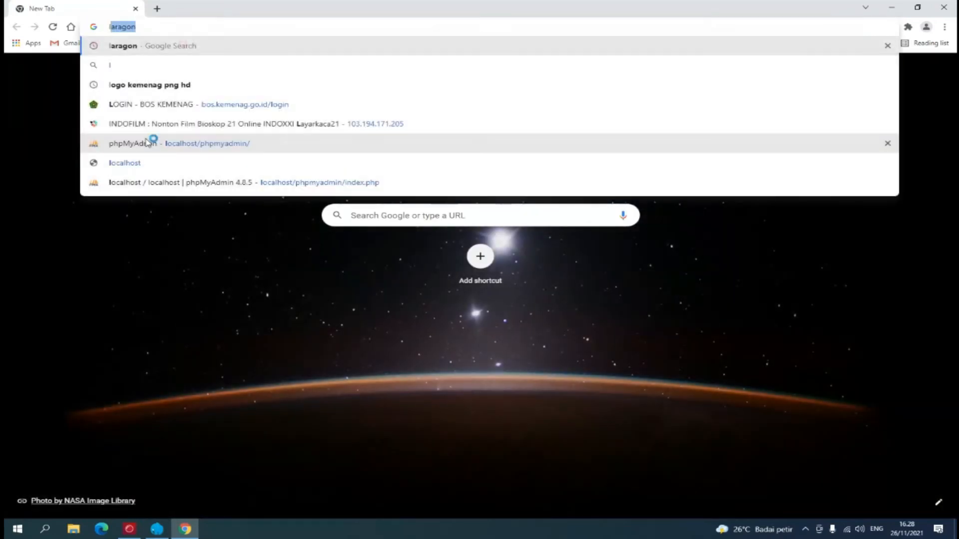
pyautogui.write('ocalhost')
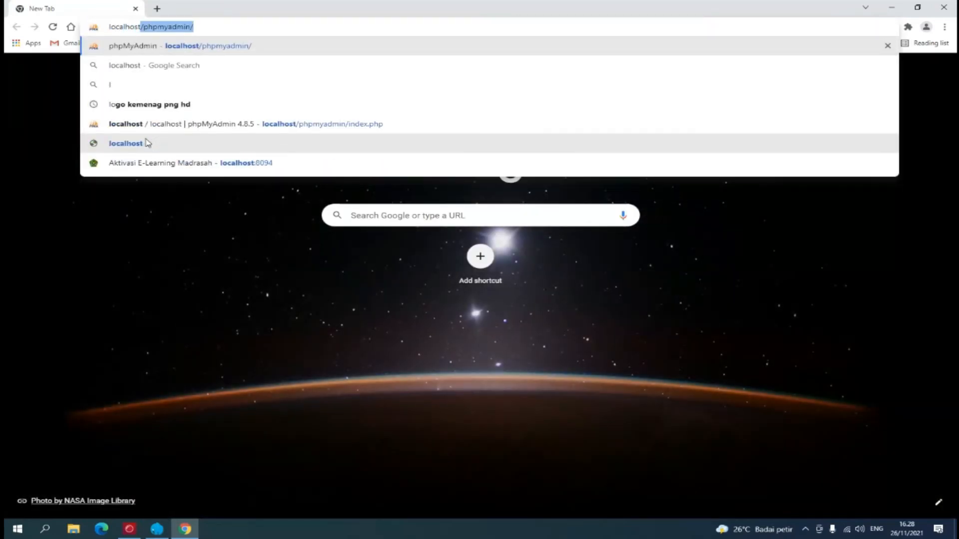
pyautogui.write('/')
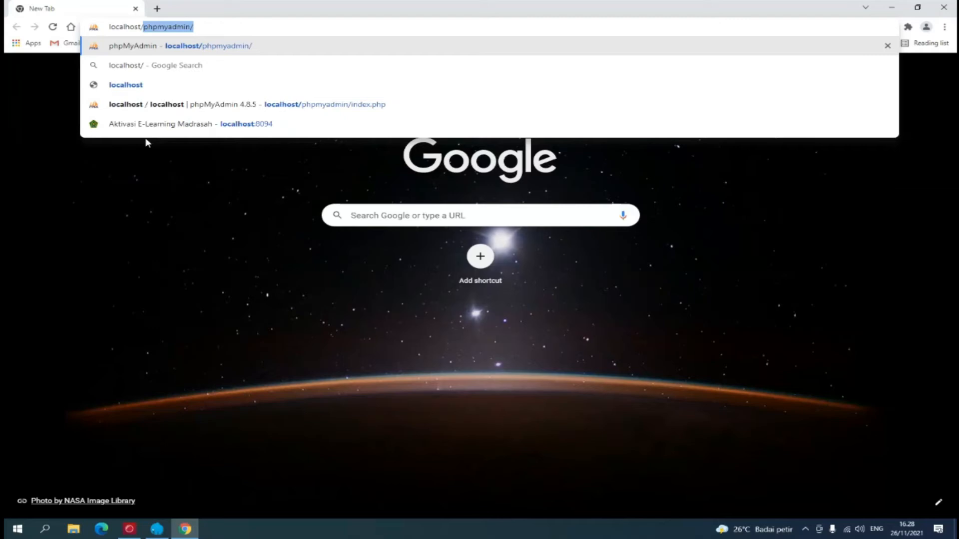
pyautogui.write('ioncube')
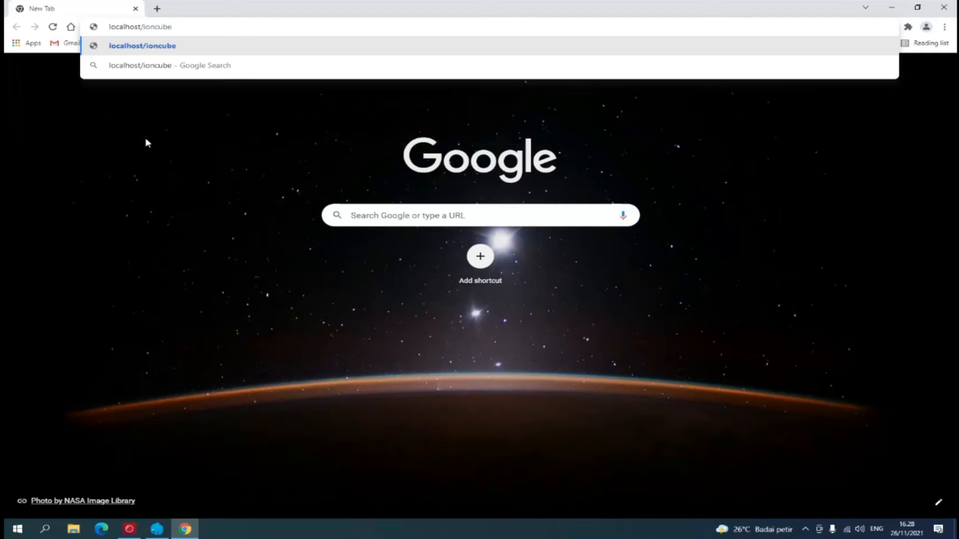
pyautogui.press('Return')
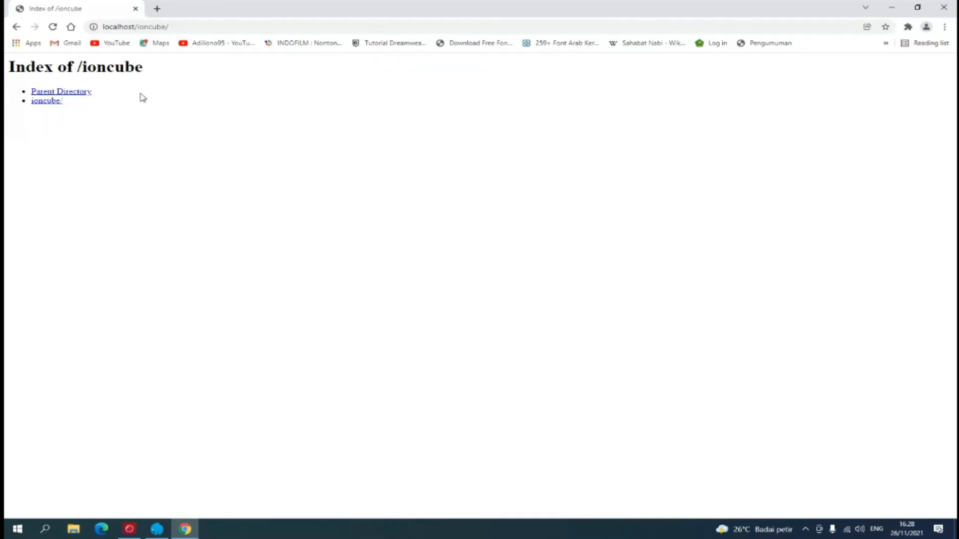
pyautogui.click(47, 102)
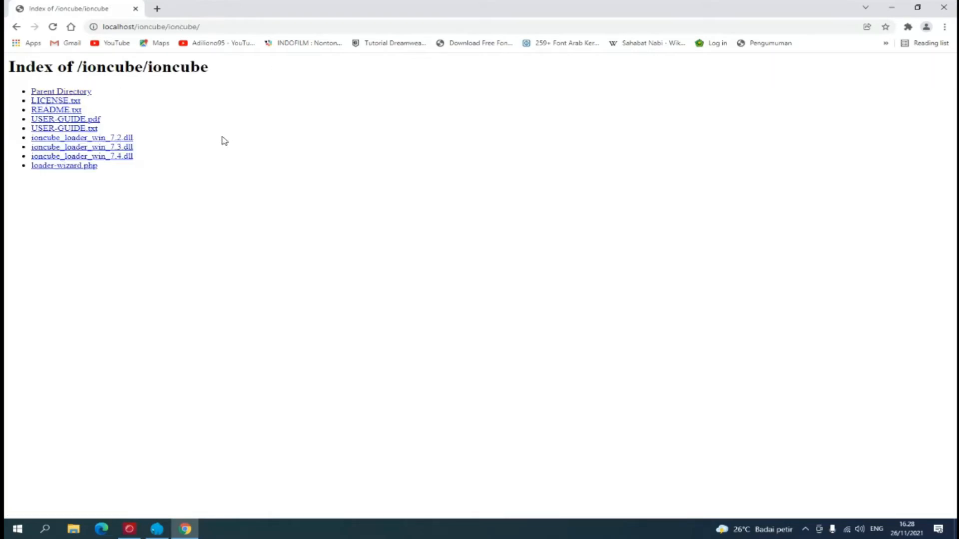
pyautogui.click(52, 169)
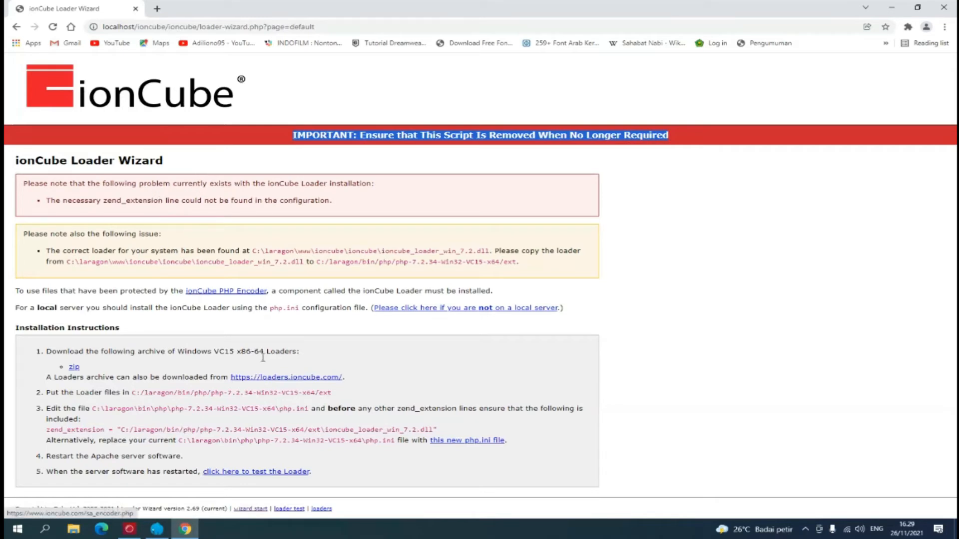
pyautogui.click(271, 476)
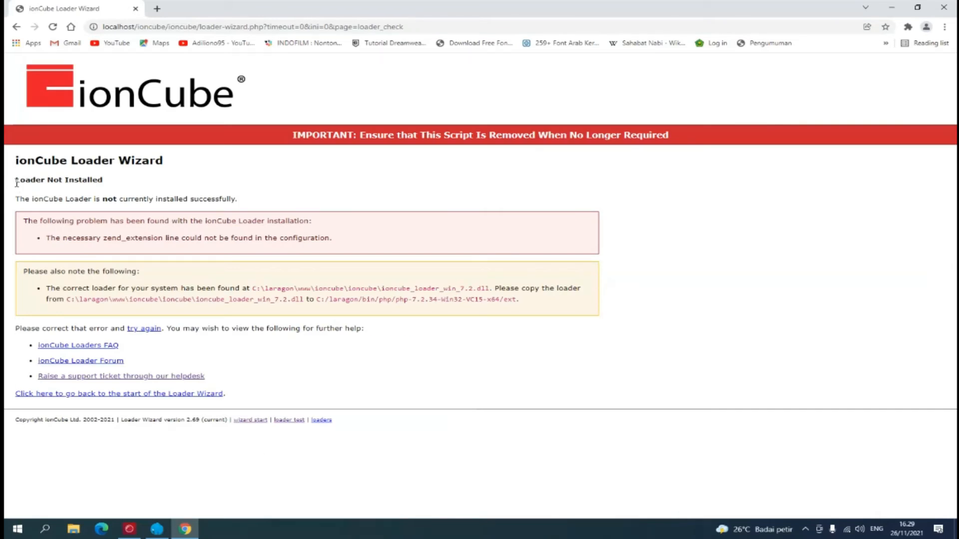
pyautogui.moveTo(15, 181); pyautogui.dragTo(105, 183)
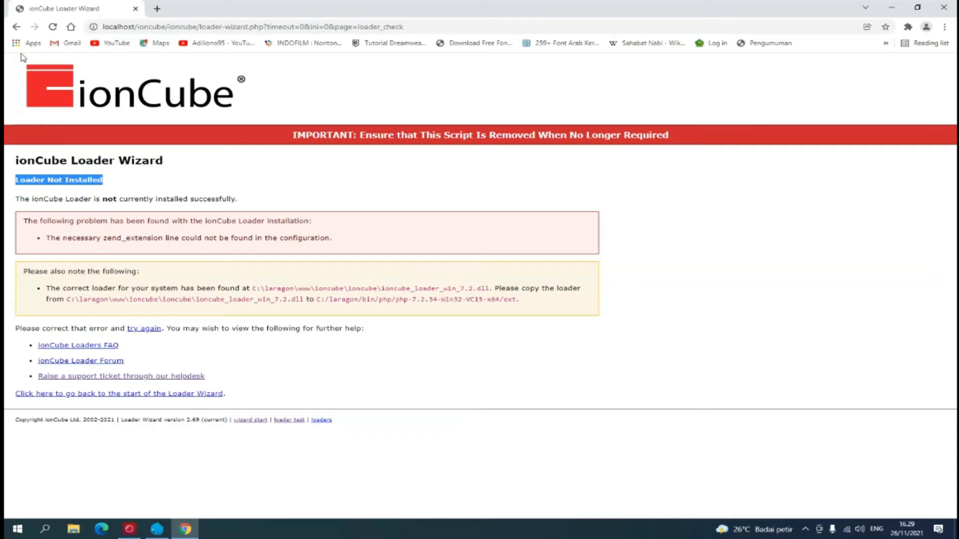
pyautogui.click(16, 28)
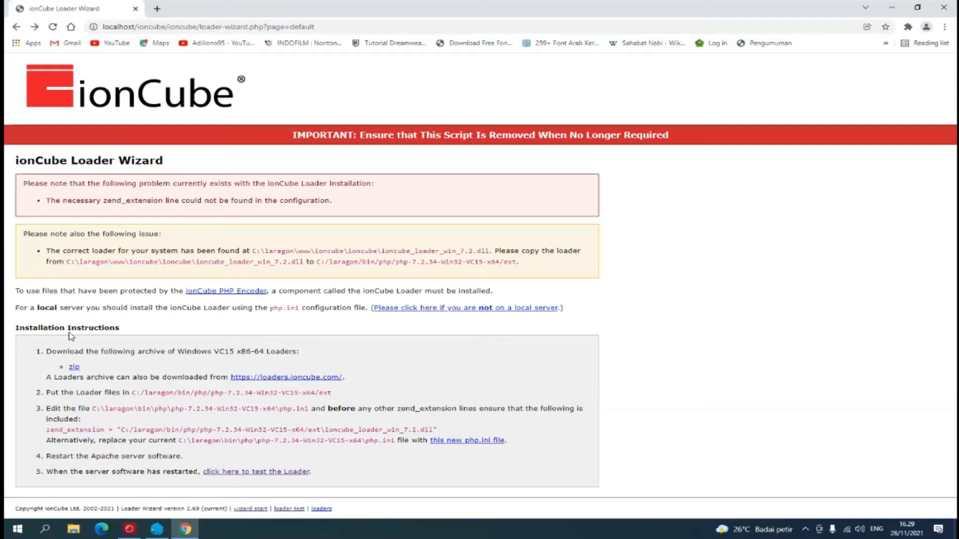
# Step: Download the Windows VC15 x86-64 ionCube loaders zip from the wizard's step 1 link
pyautogui.moveTo(178, 351); pyautogui.dragTo(231, 352)
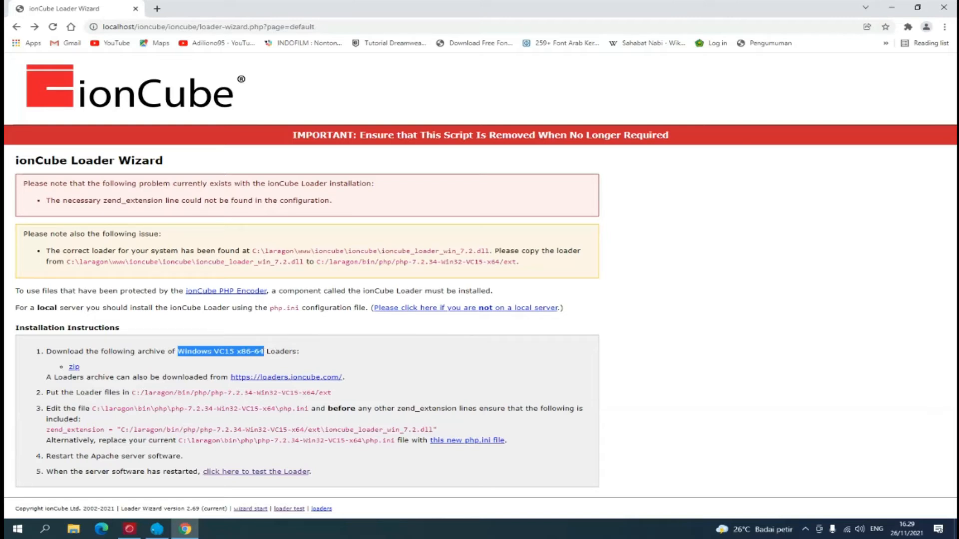
pyautogui.moveTo(264, 352); pyautogui.dragTo(288, 353)
pyautogui.click(132, 368)
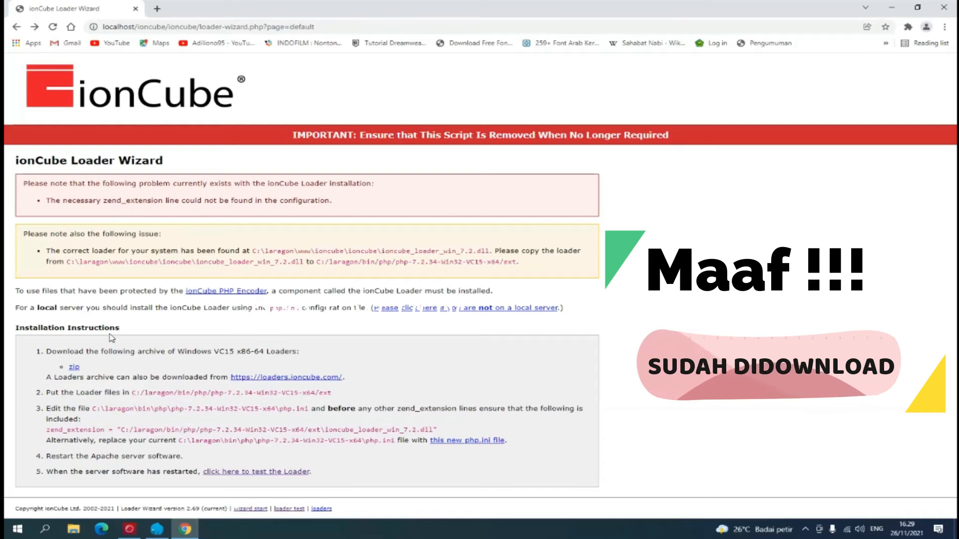
pyautogui.click(73, 368)
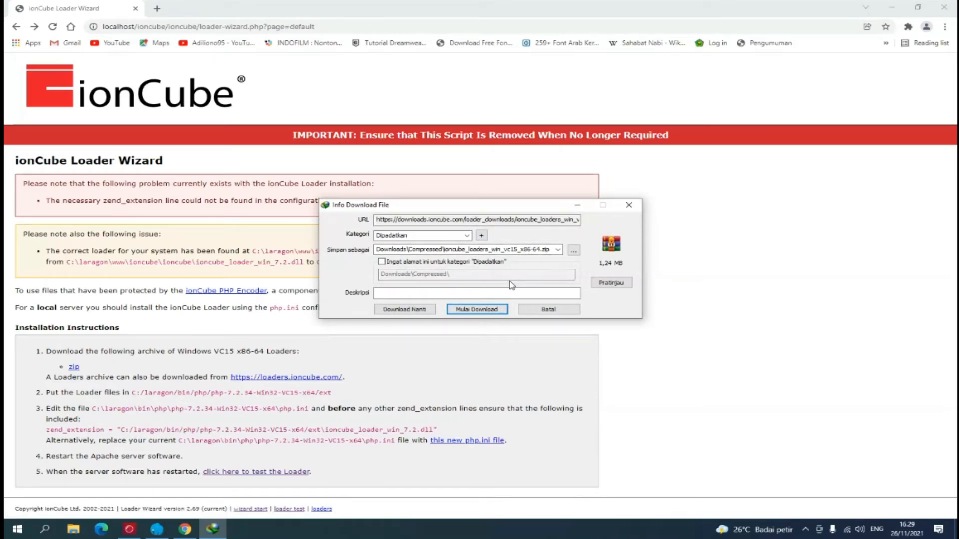
# Step: Start downloading ioncube_loaders_win_vc15_x86-64.zip into the Downloads\Compressed folder
pyautogui.click(477, 310)
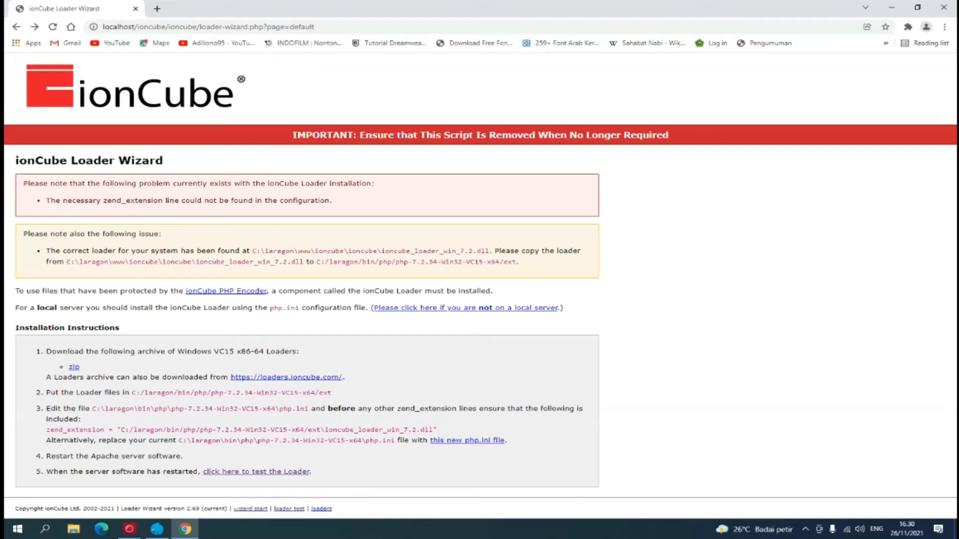
# Step: Highlight php-7.2.34-Win32-VC15-x64 in the wizard's step 2 path, then switch to File Explorer
pyautogui.moveTo(211, 393); pyautogui.dragTo(315, 394)
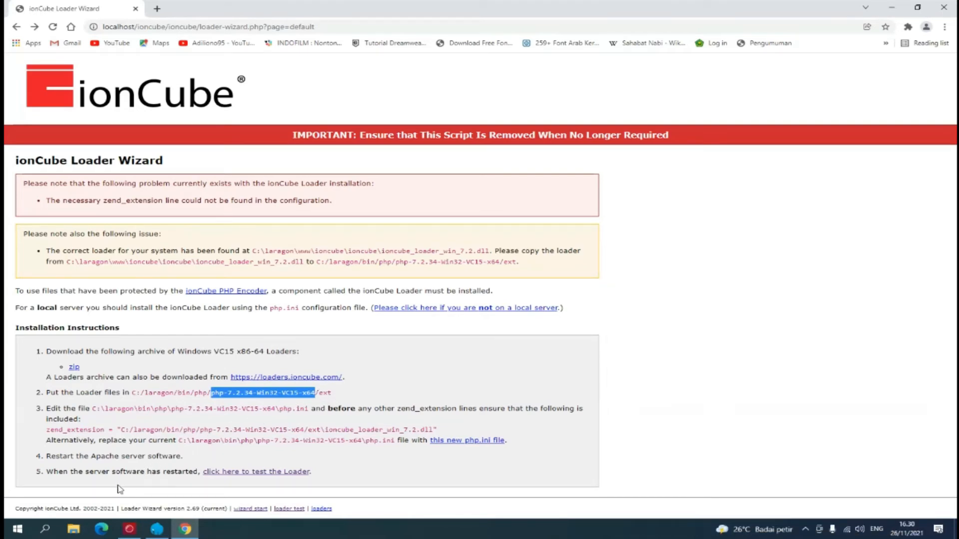
pyautogui.click(73, 529)
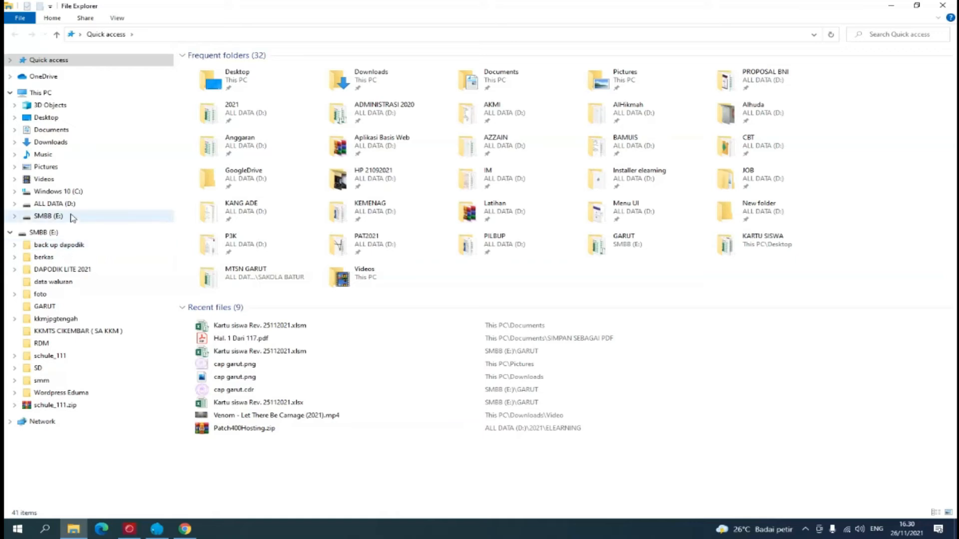
# Step: Browse to C:\laragon\www\ioncube\ioncube in File Explorer
pyautogui.click(73, 192)
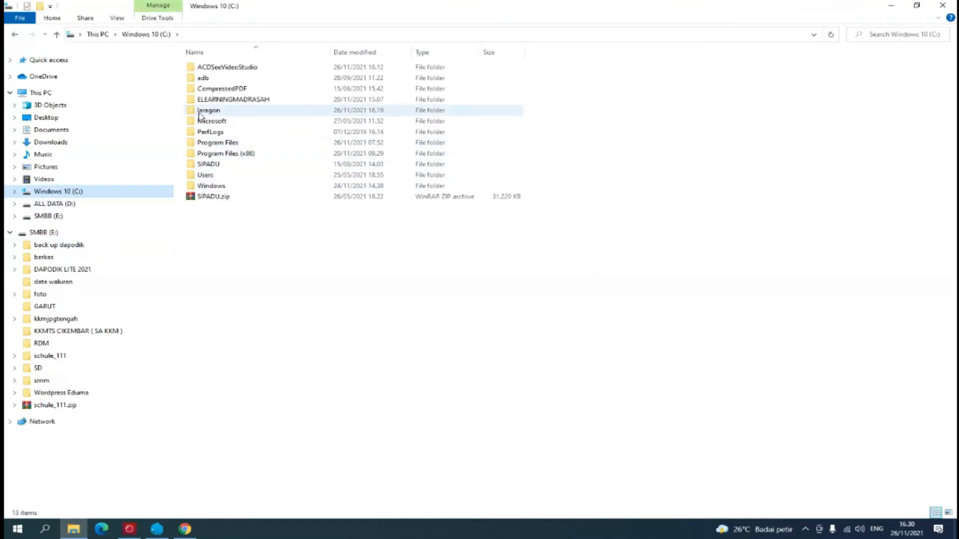
pyautogui.doubleClick(200, 112)
pyautogui.click(211, 124)
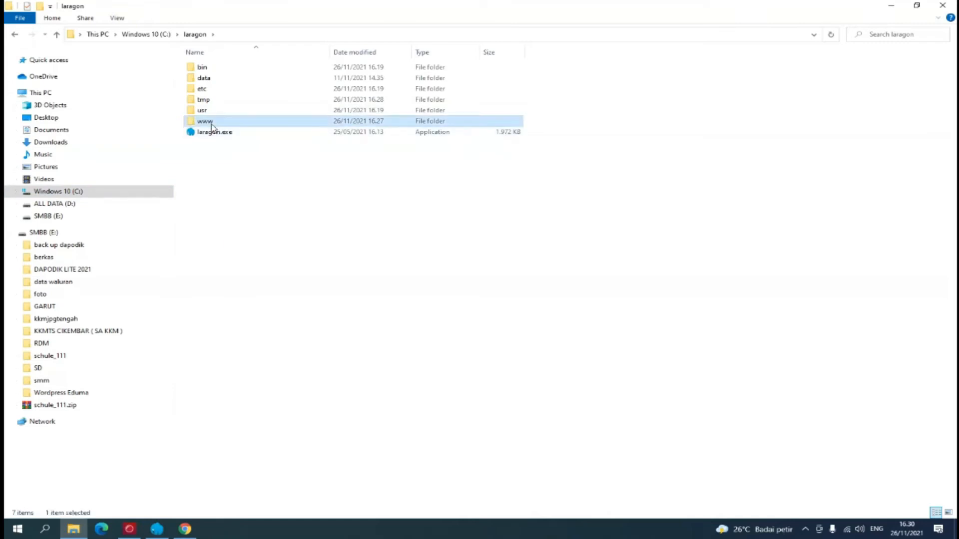
pyautogui.doubleClick(211, 125)
pyautogui.doubleClick(216, 69)
pyautogui.click(216, 70)
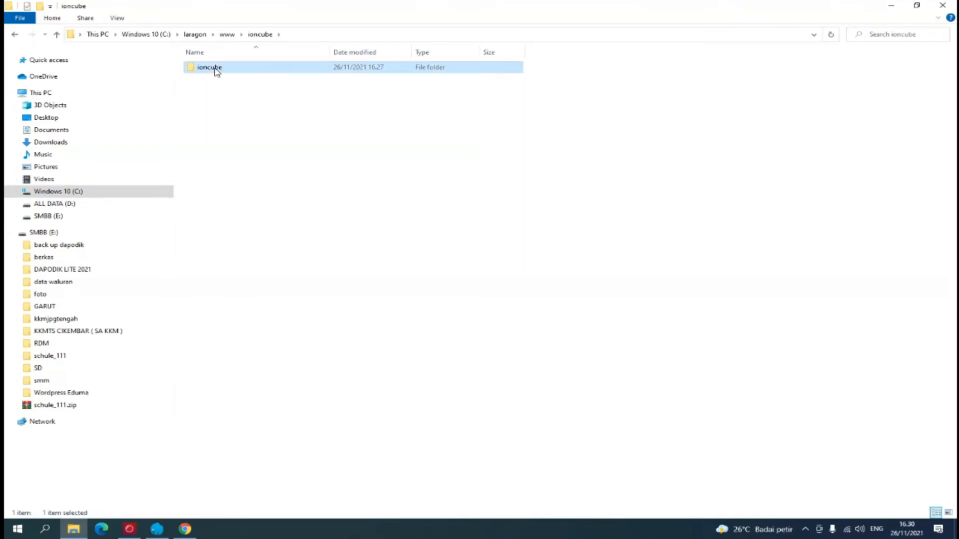
pyautogui.doubleClick(216, 70)
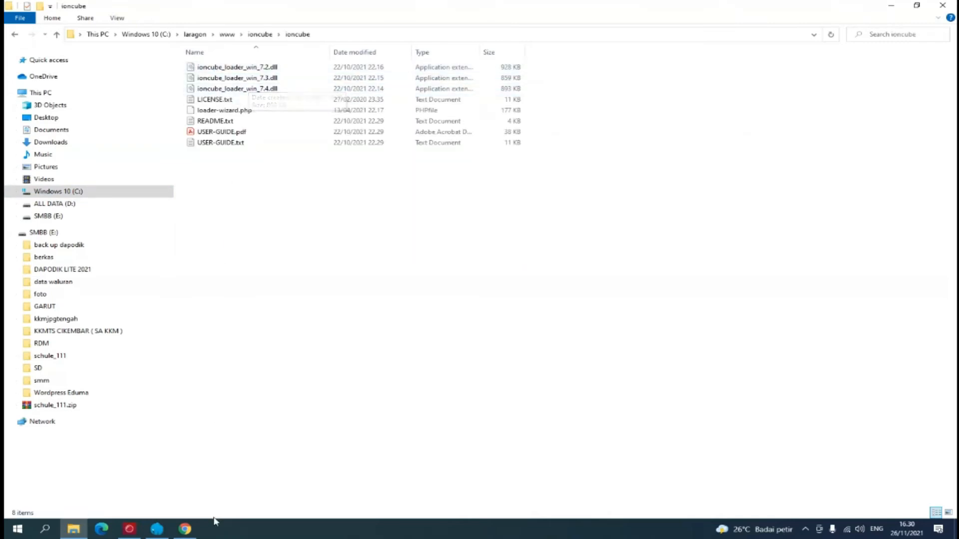
# Step: Select ioncube_loader_win_7.2.dll, checking the destination path on the wizard page
pyautogui.click(184, 528)
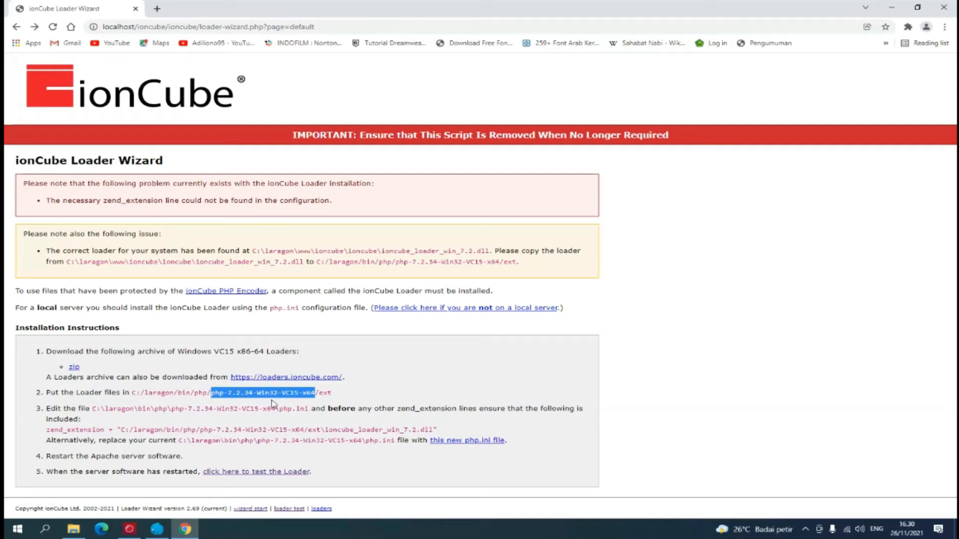
pyautogui.click(73, 528)
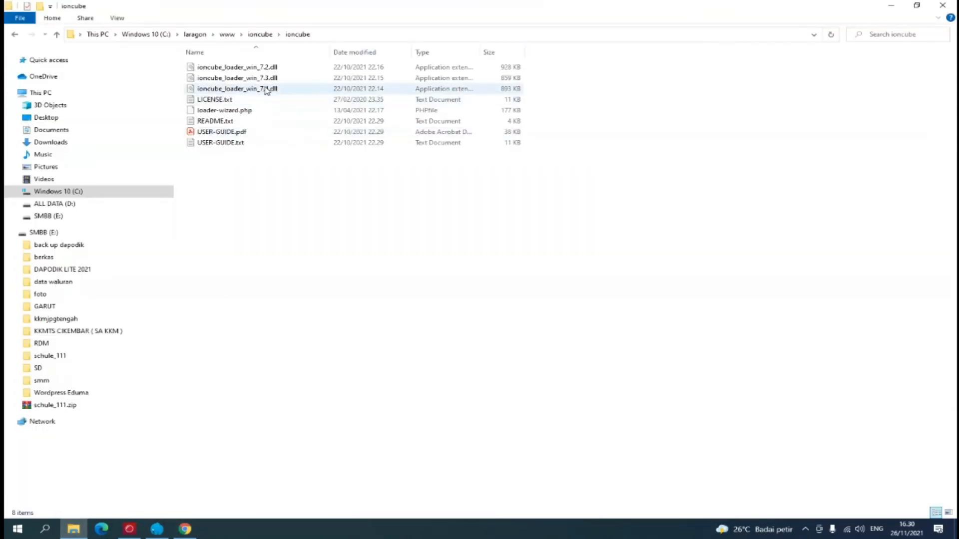
pyautogui.click(268, 69)
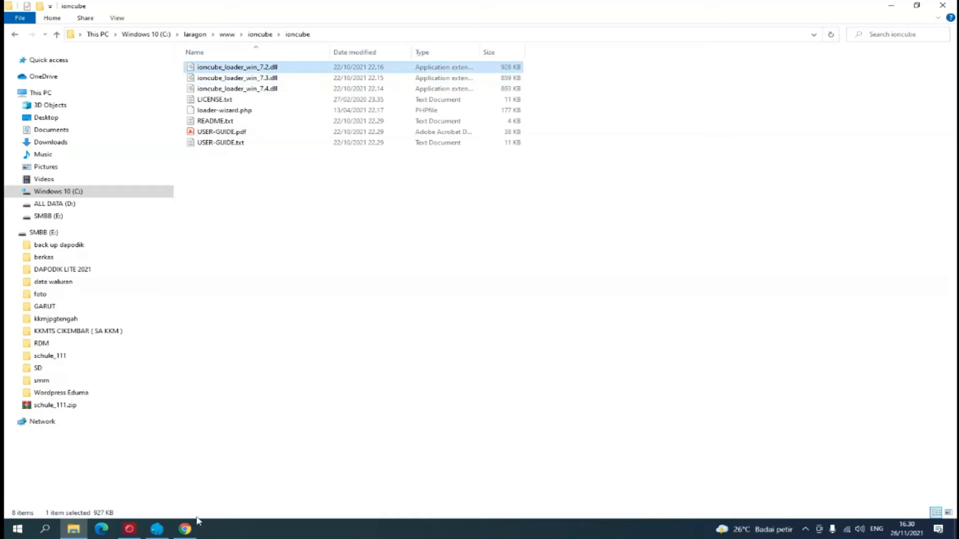
pyautogui.click(186, 529)
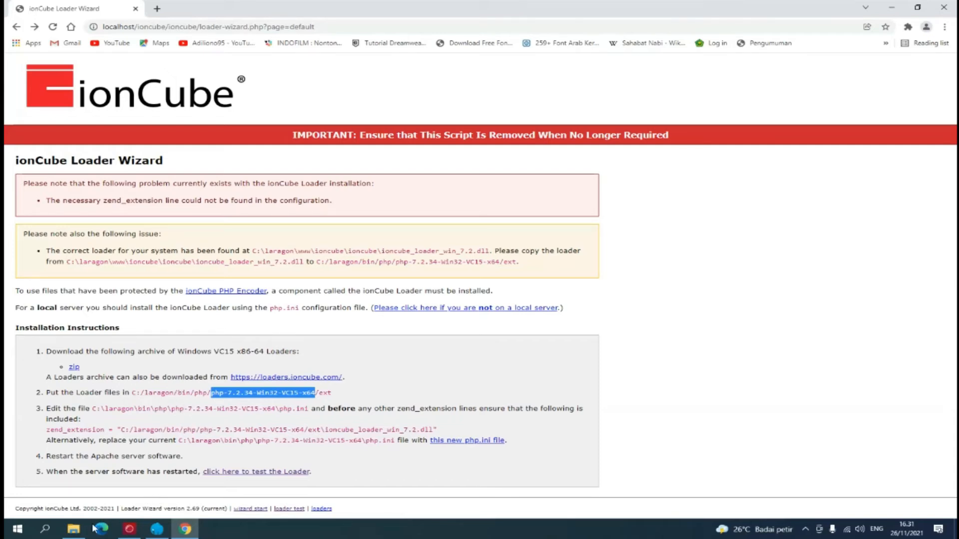
pyautogui.click(73, 529)
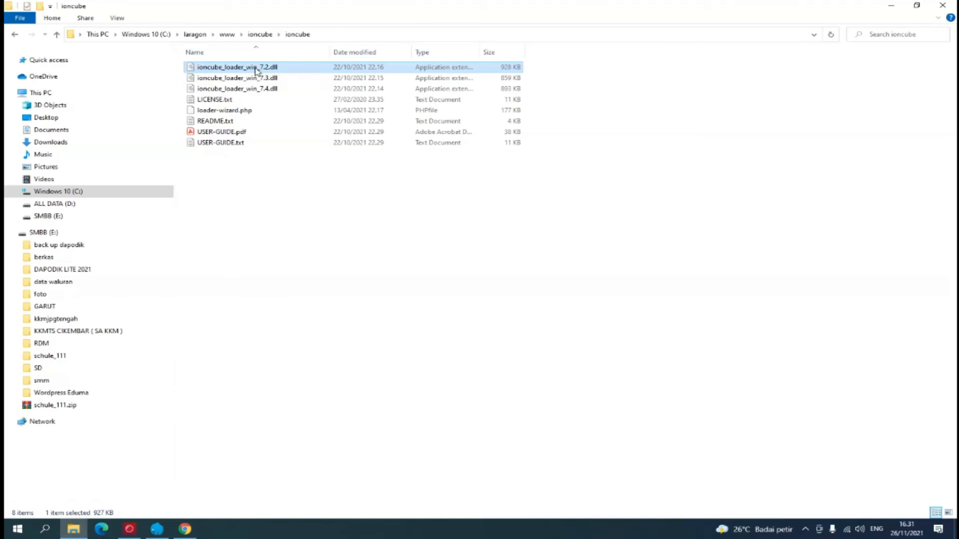
# Step: Copy ioncube_loader_win_7.2.dll into C:\laragon\bin\php\php-7.2.34-Win32-VC15-x64\ext
pyautogui.rightClick(256, 71)
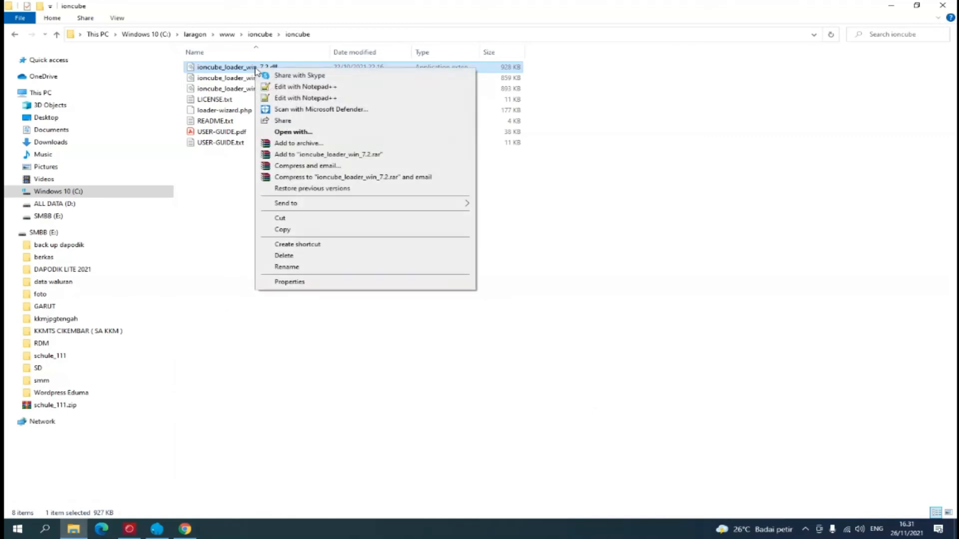
pyautogui.click(283, 230)
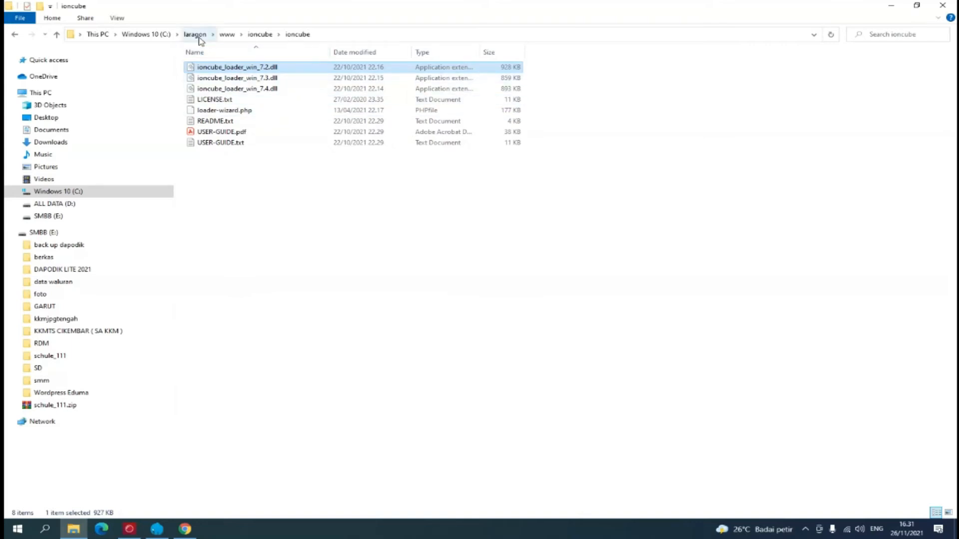
pyautogui.click(74, 191)
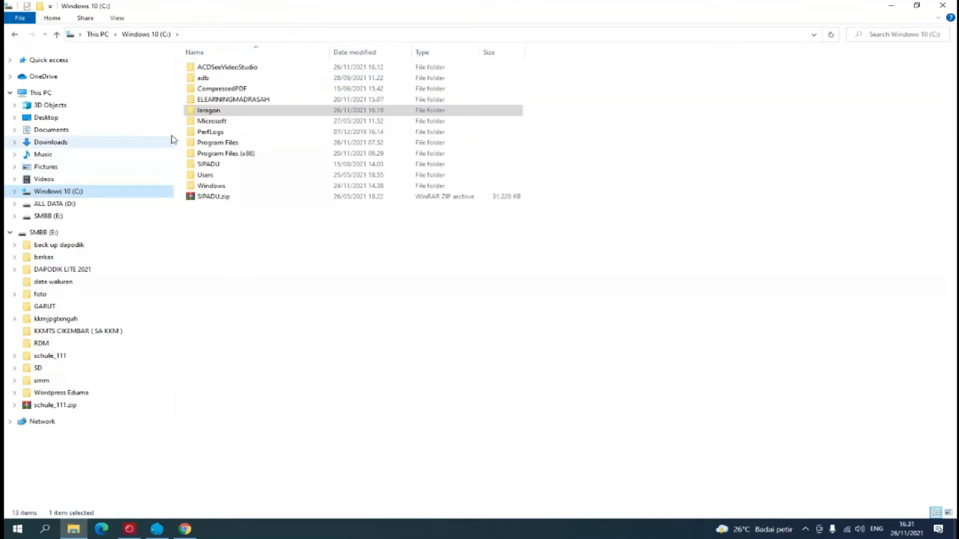
pyautogui.doubleClick(208, 110)
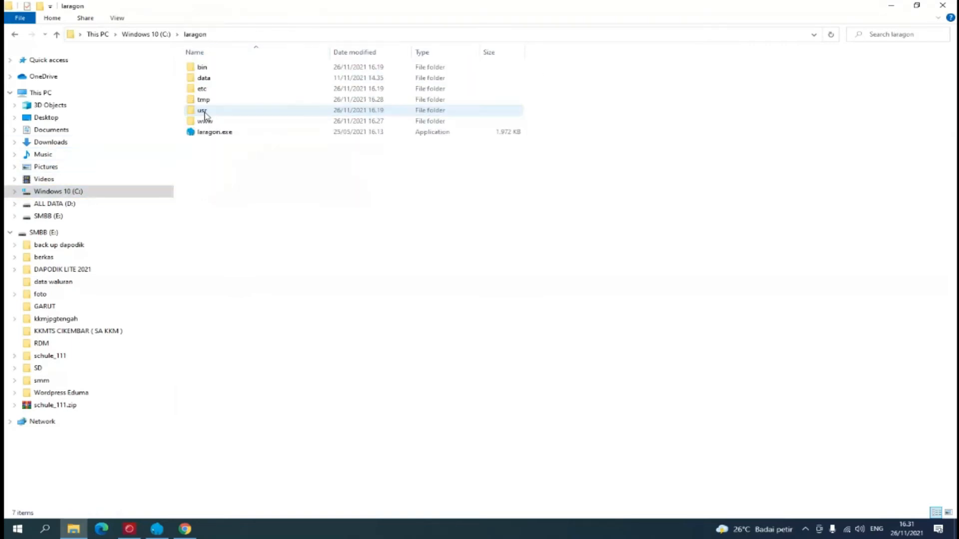
pyautogui.doubleClick(210, 71)
pyautogui.doubleClick(207, 197)
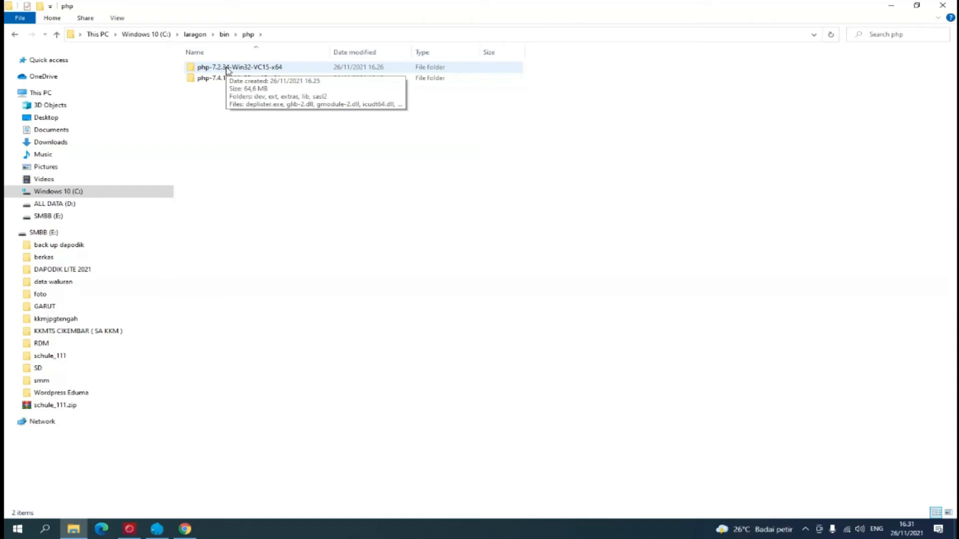
pyautogui.doubleClick(227, 70)
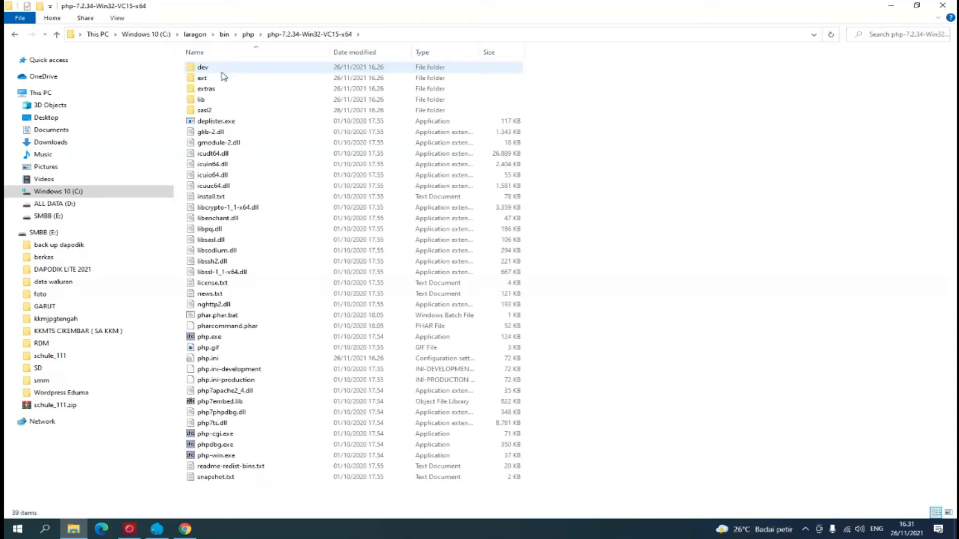
pyautogui.doubleClick(210, 78)
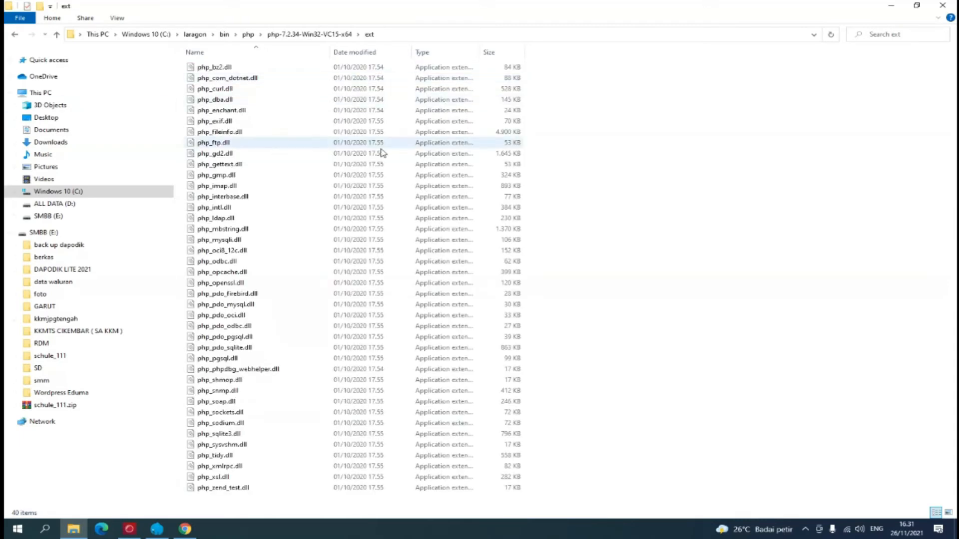
pyautogui.rightClick(698, 106)
pyautogui.click(725, 175)
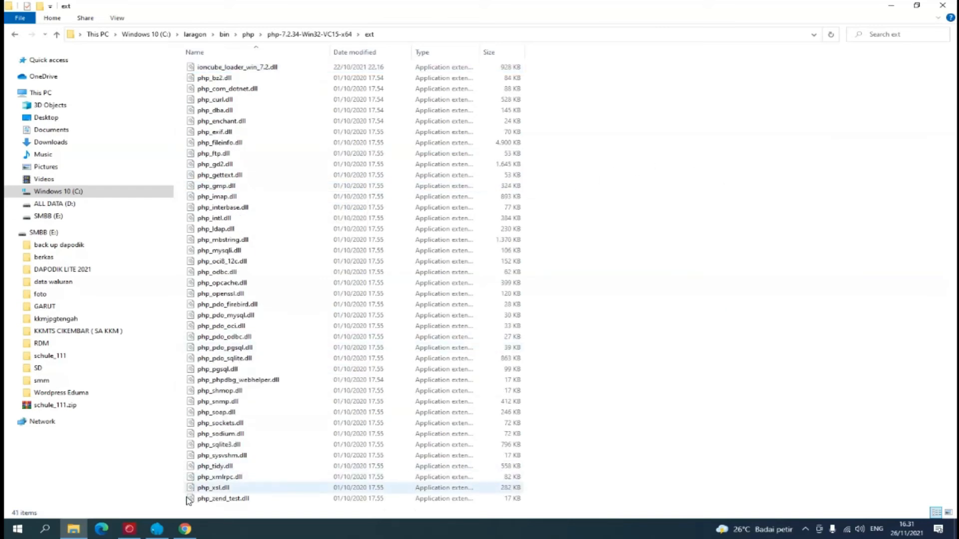
pyautogui.click(185, 529)
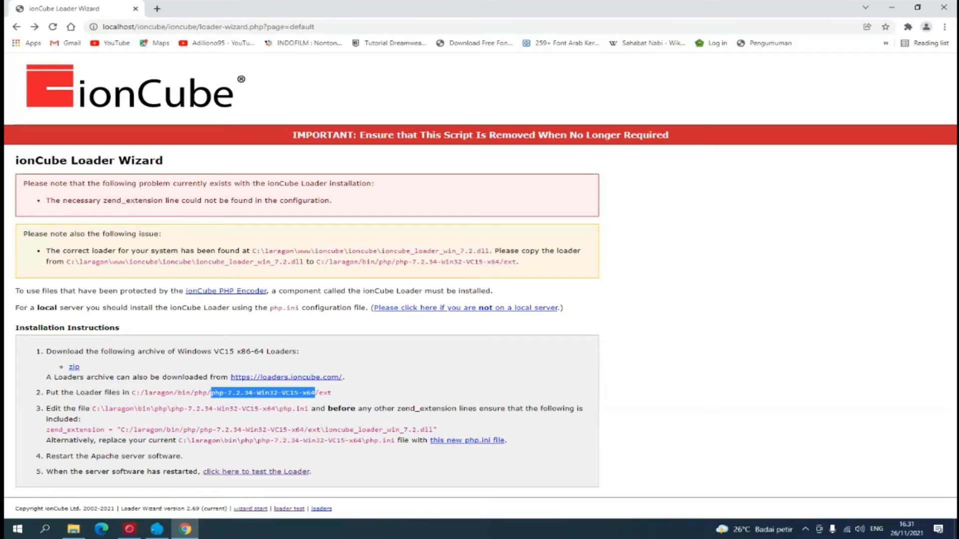
# Step: Highlight php.ini in the wizard's step 3, then return to the ext folder in File Explorer
pyautogui.click(279, 409)
pyautogui.moveTo(291, 410); pyautogui.dragTo(306, 409)
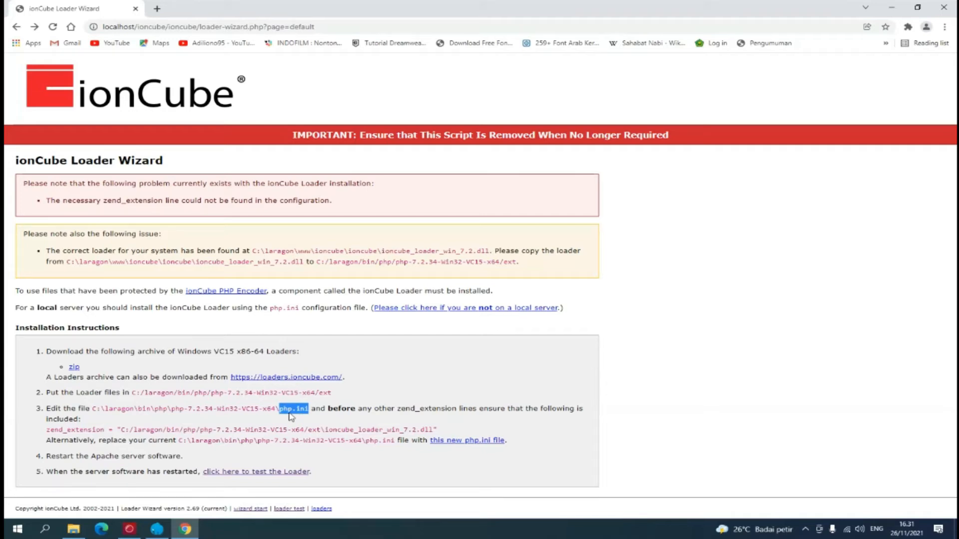
pyautogui.click(156, 411)
pyautogui.click(78, 527)
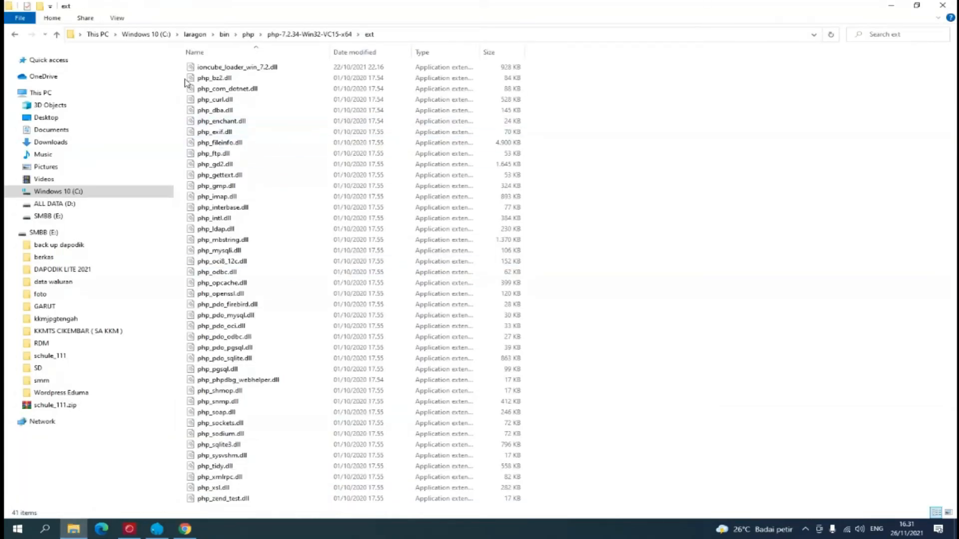
# Step: Locate and select php.ini in C:\laragon\bin\php\php-7.2.34-Win32-VC15-x64, then return to the wizard
pyautogui.click(75, 192)
pyautogui.click(212, 111)
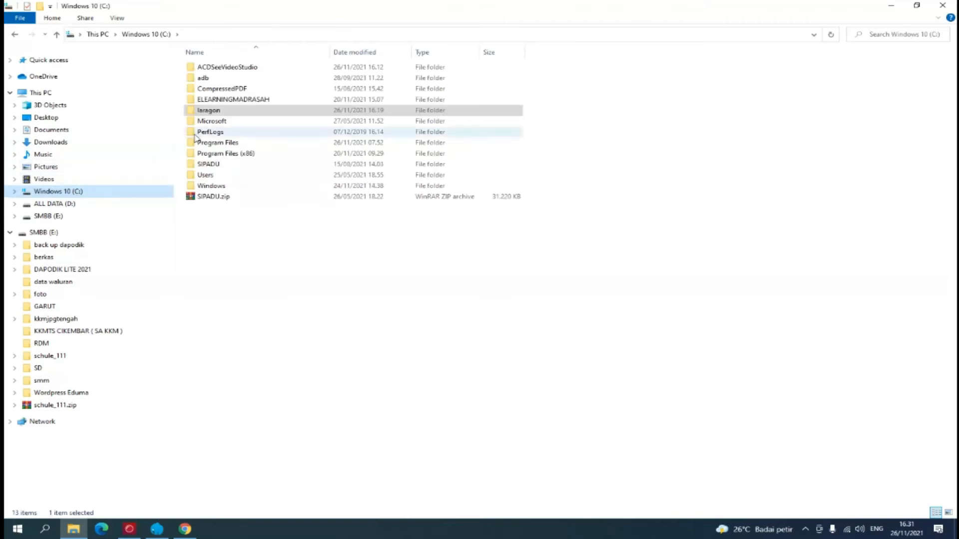
pyautogui.doubleClick(212, 112)
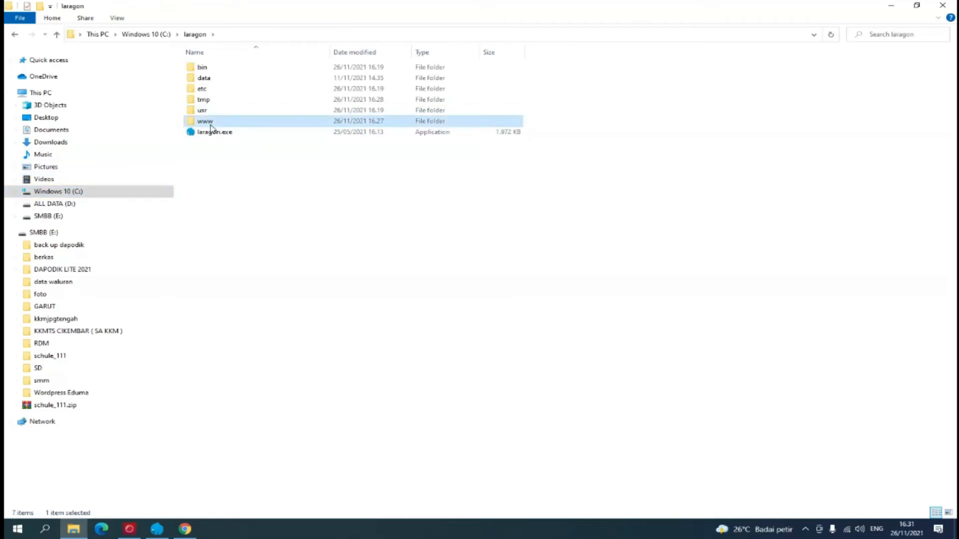
pyautogui.doubleClick(210, 120)
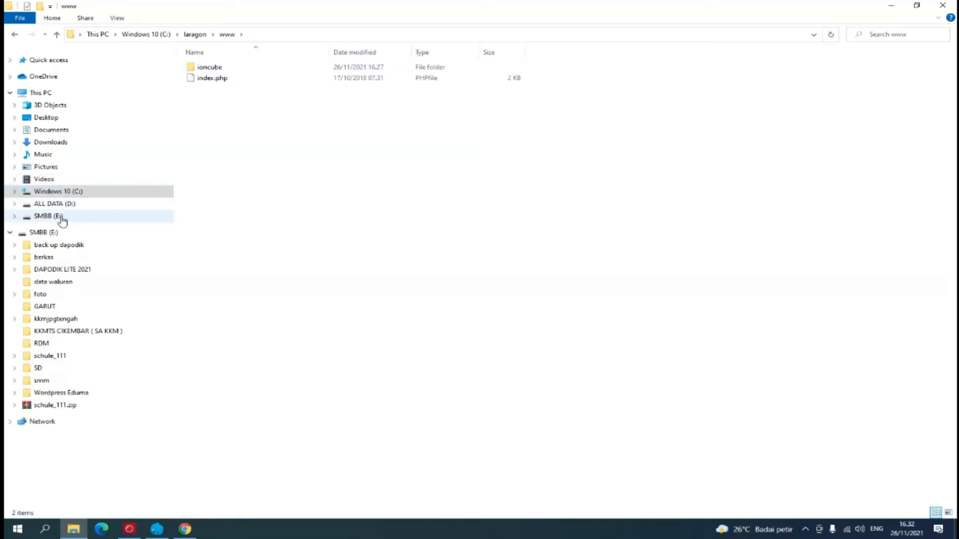
pyautogui.click(65, 193)
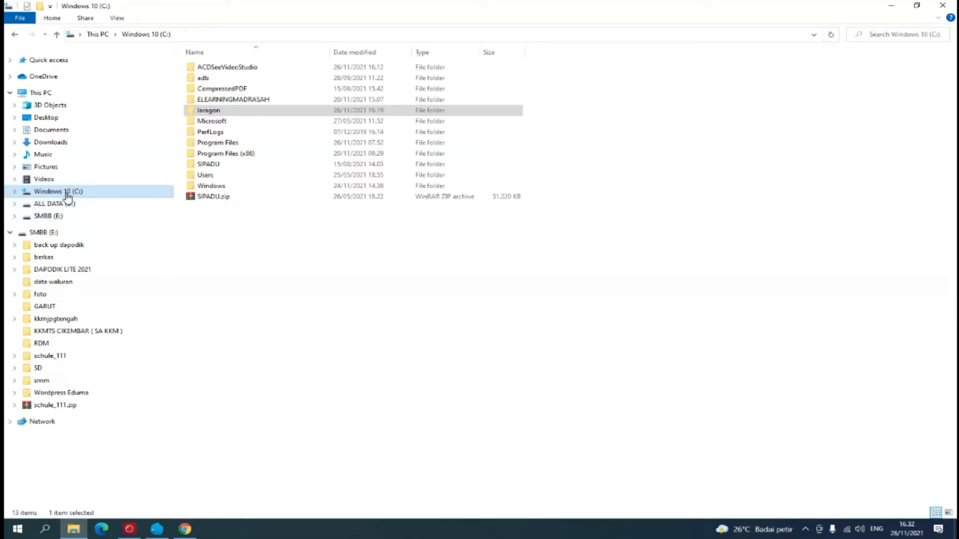
pyautogui.doubleClick(218, 111)
pyautogui.click(212, 71)
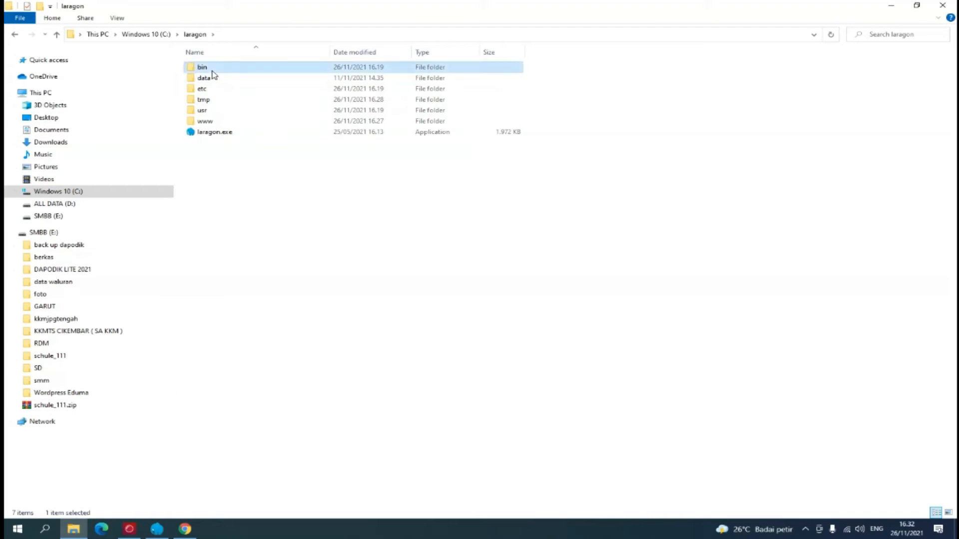
pyautogui.doubleClick(213, 71)
pyautogui.doubleClick(211, 197)
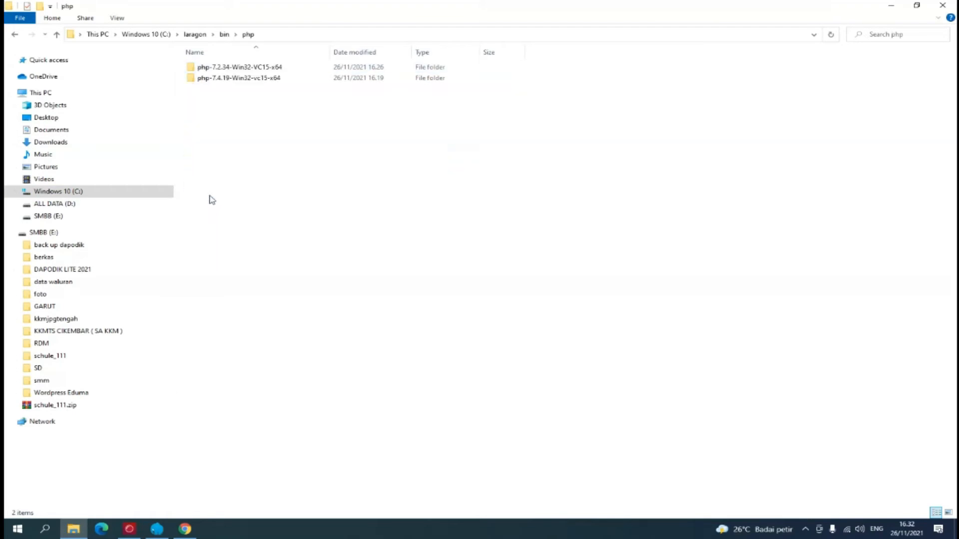
pyautogui.doubleClick(222, 68)
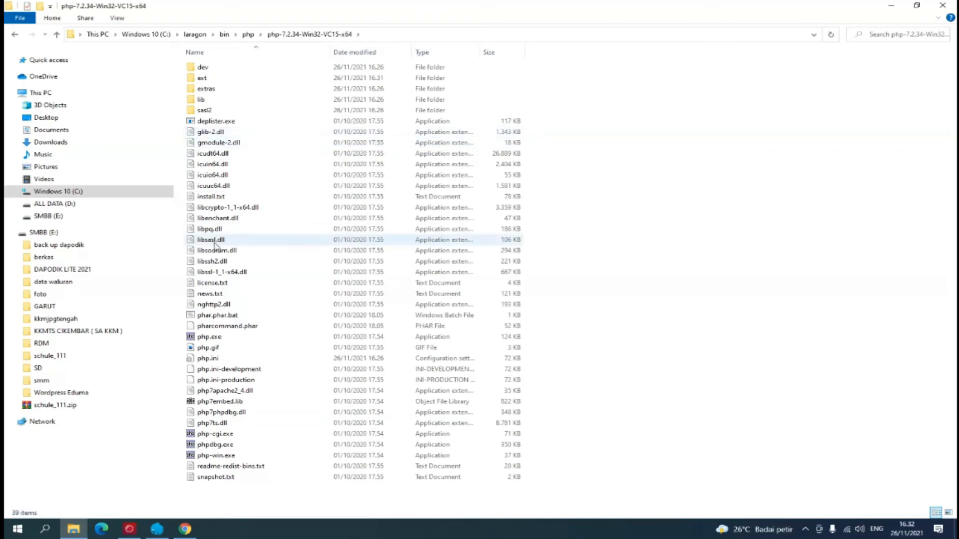
pyautogui.click(212, 360)
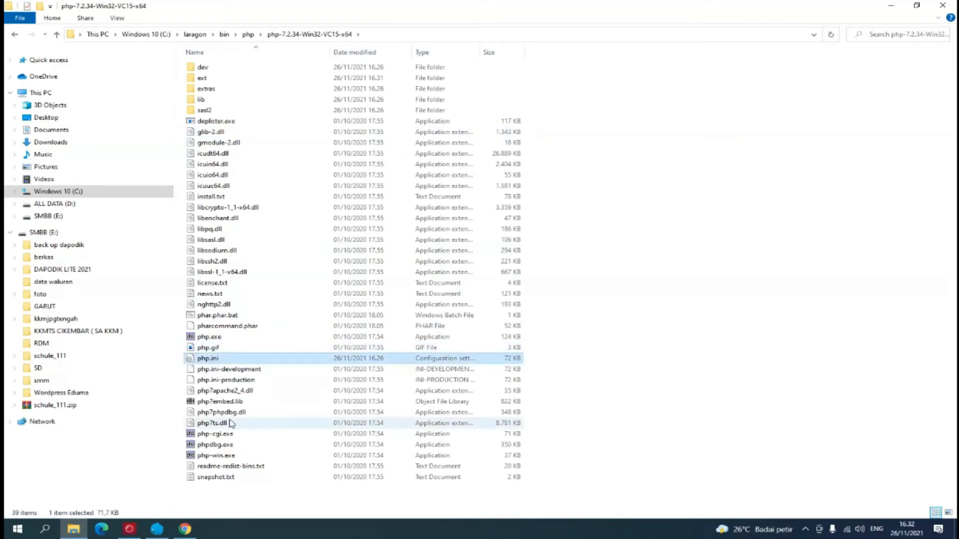
pyautogui.click(185, 529)
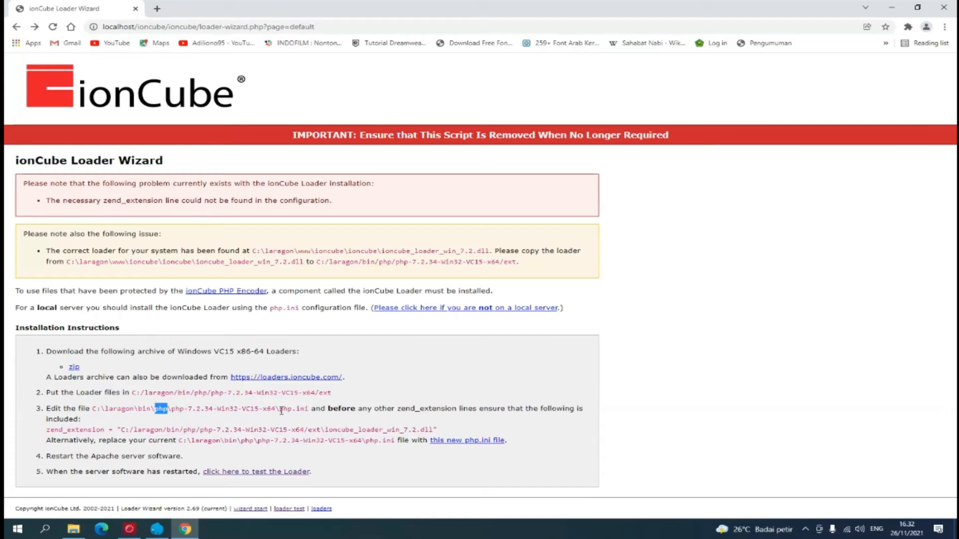
# Step: Copy the zend_extension line from the wizard's step 3 and return to the PHP 7.2.34 folder
pyautogui.moveTo(280, 410); pyautogui.dragTo(306, 409)
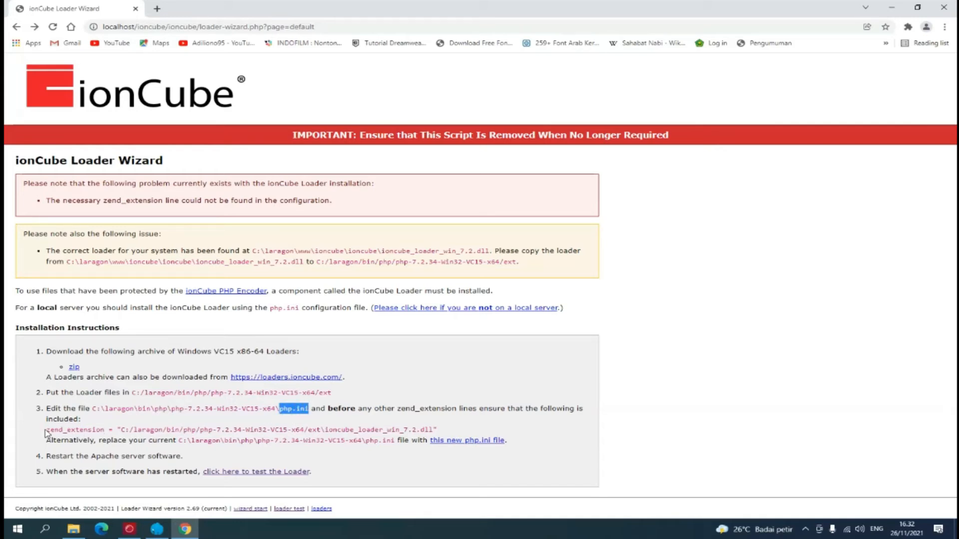
pyautogui.moveTo(47, 430); pyautogui.dragTo(438, 432)
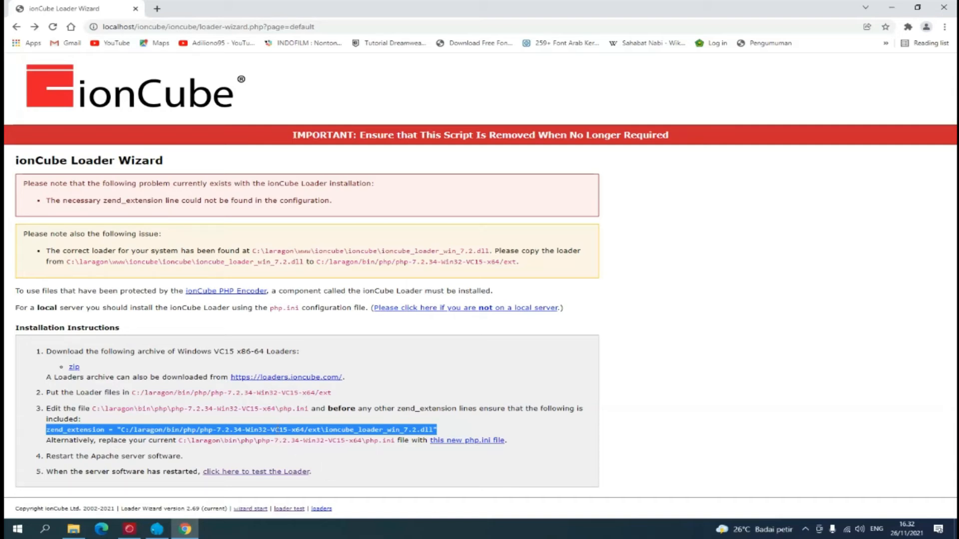
pyautogui.rightClick(276, 429)
pyautogui.click(291, 436)
pyautogui.click(73, 529)
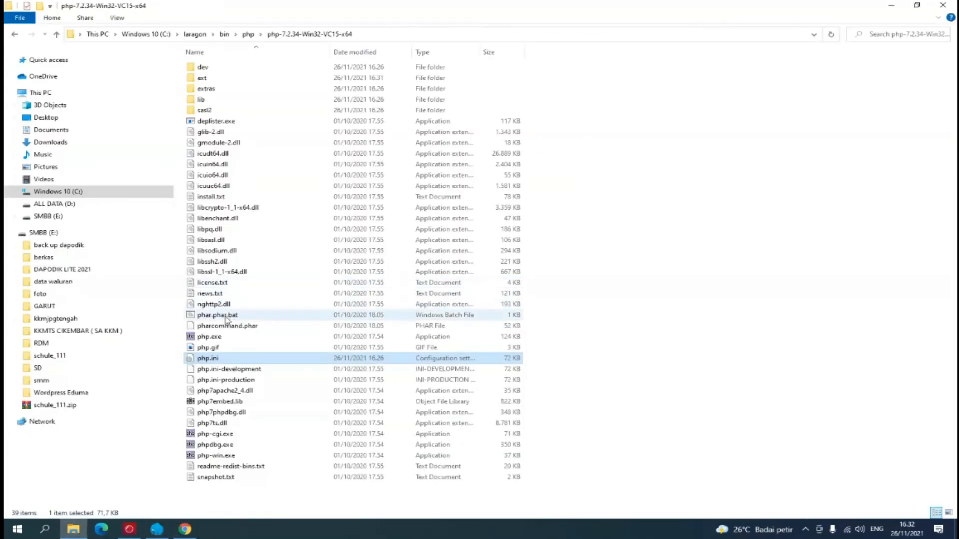
# Step: Open the php-7.2.34-Win32-VC15-x64 php.ini with Edit with Notepad++
pyautogui.rightClick(206, 360)
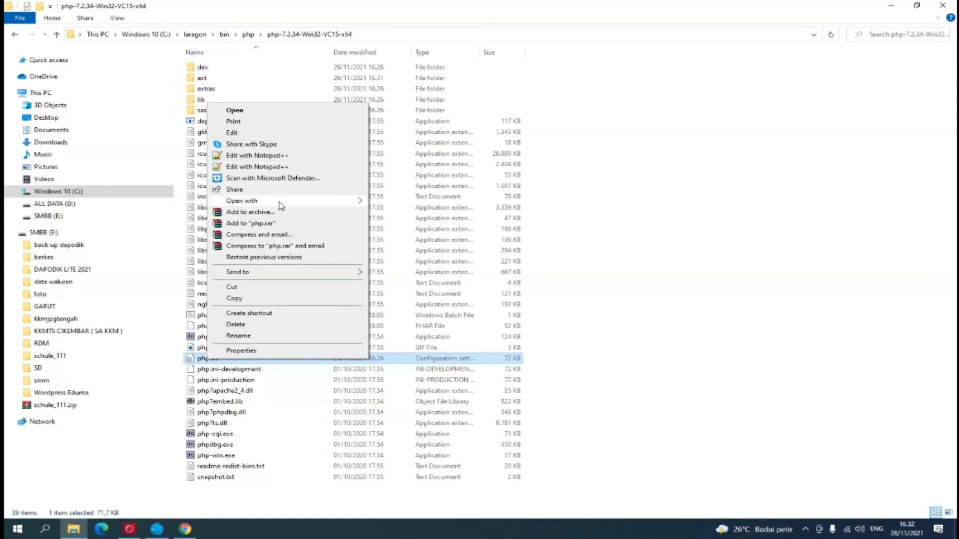
pyautogui.moveTo(283, 203)
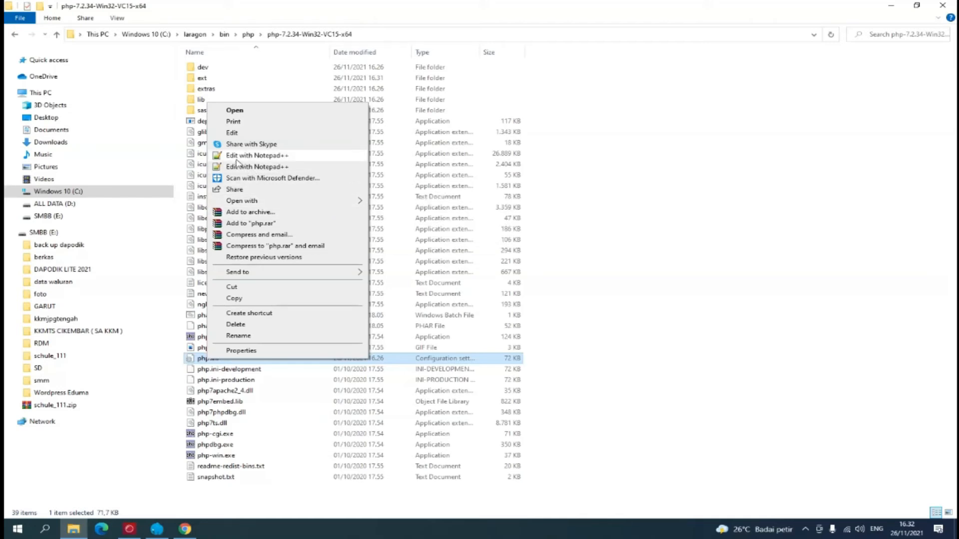
pyautogui.click(238, 156)
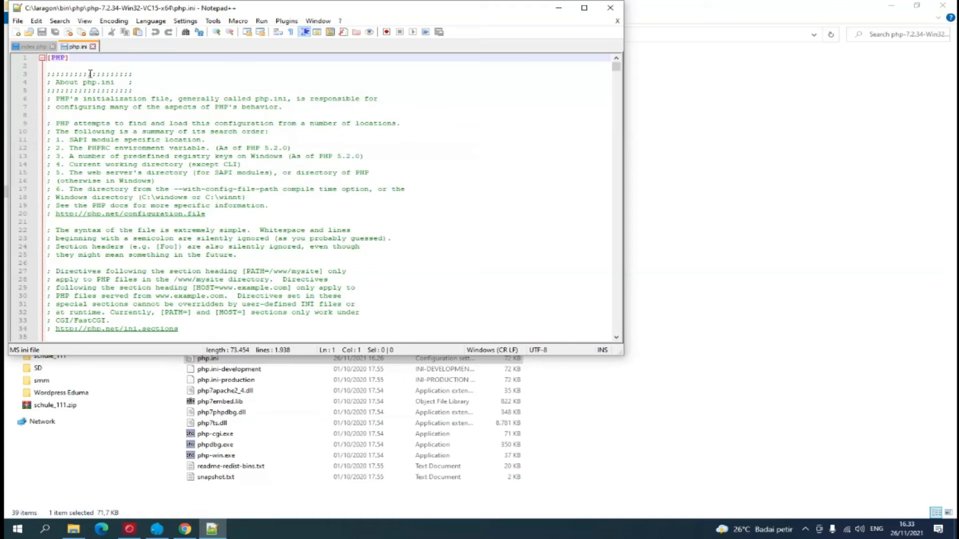
# Step: Paste the zend_extension line above [PHP] in php.ini, then delete it again
pyautogui.press('Return')
pyautogui.press('Up')
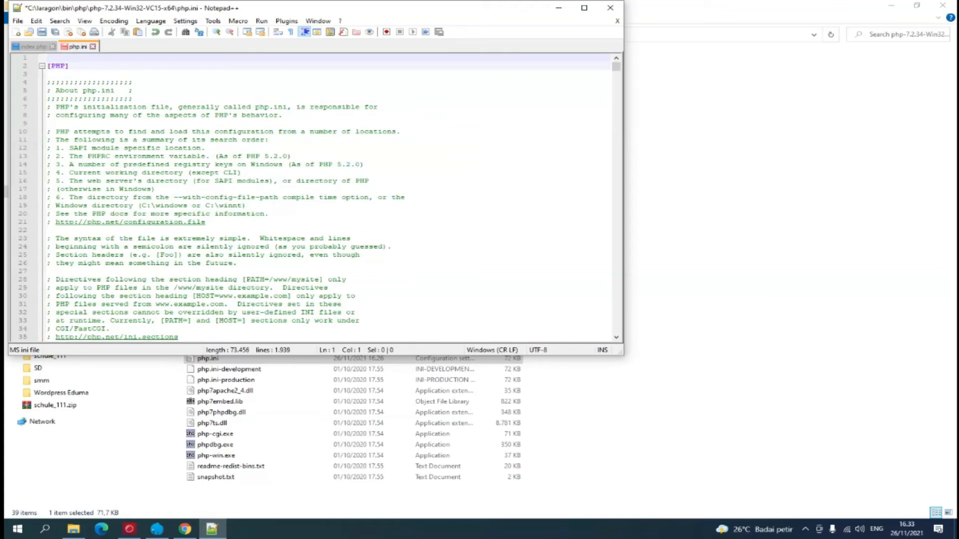
pyautogui.hotkey('ctrl', 'v')
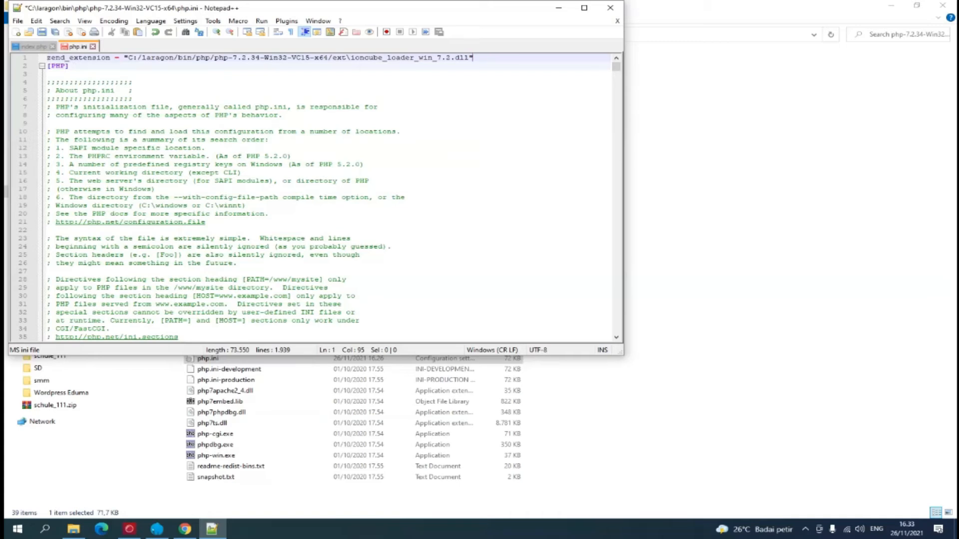
pyautogui.moveTo(47, 58); pyautogui.dragTo(169, 68)
pyautogui.moveTo(354, 64); pyautogui.dragTo(475, 58)
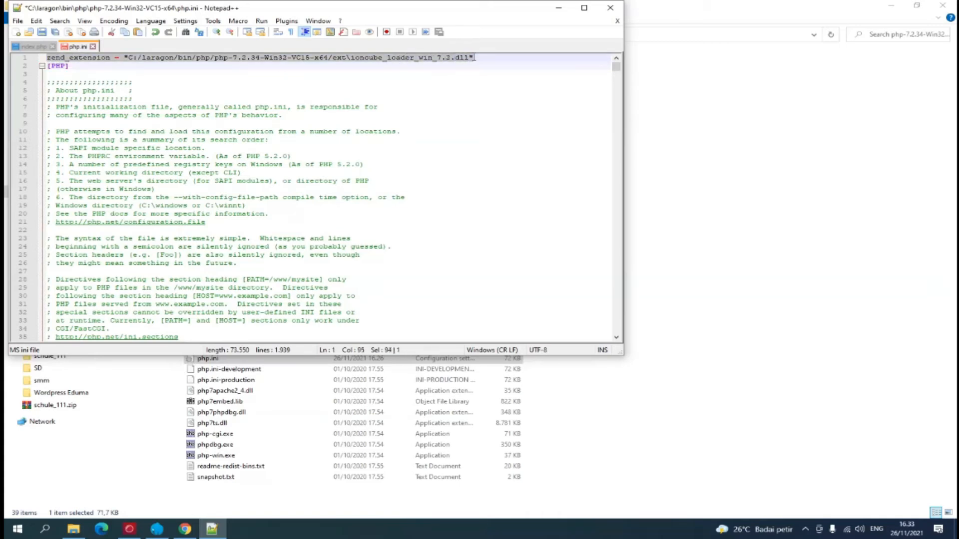
pyautogui.press('Delete')
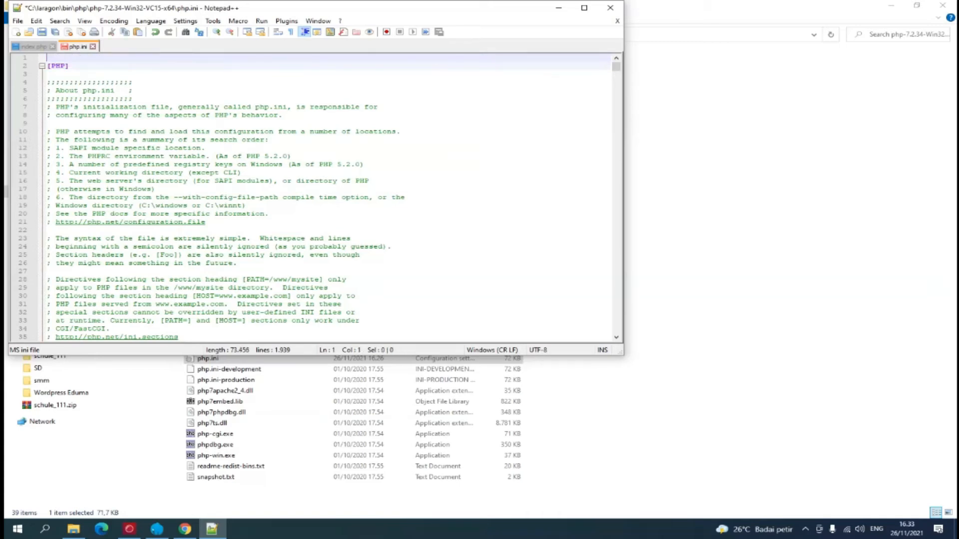
pyautogui.press('Delete')
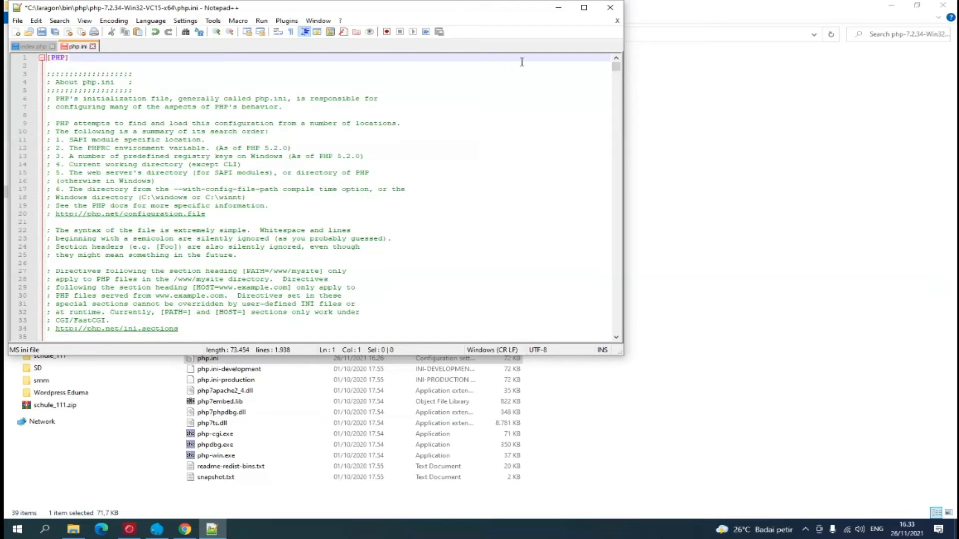
# Step: Close php.ini without saving, quit Notepad++, and highlight the wizard's alternative instruction
pyautogui.click(92, 46)
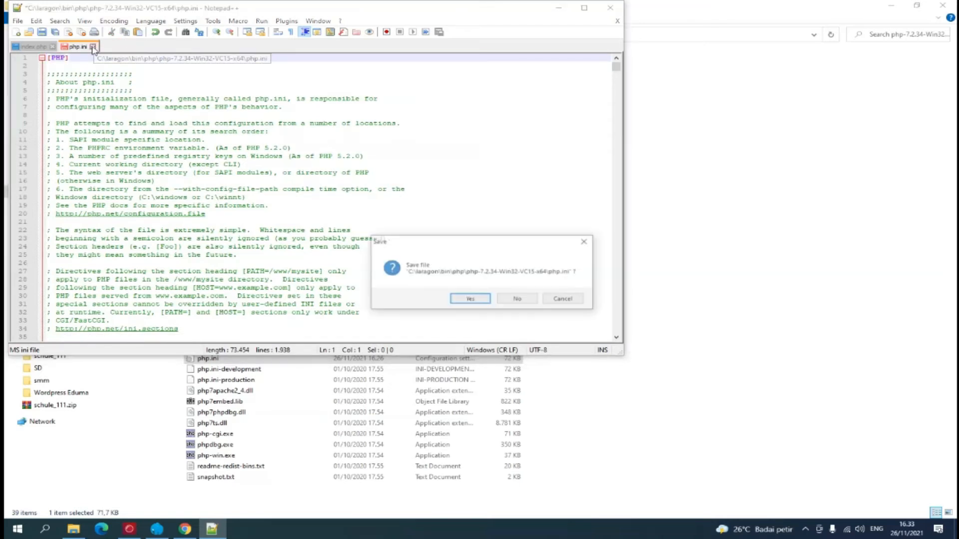
pyautogui.click(517, 298)
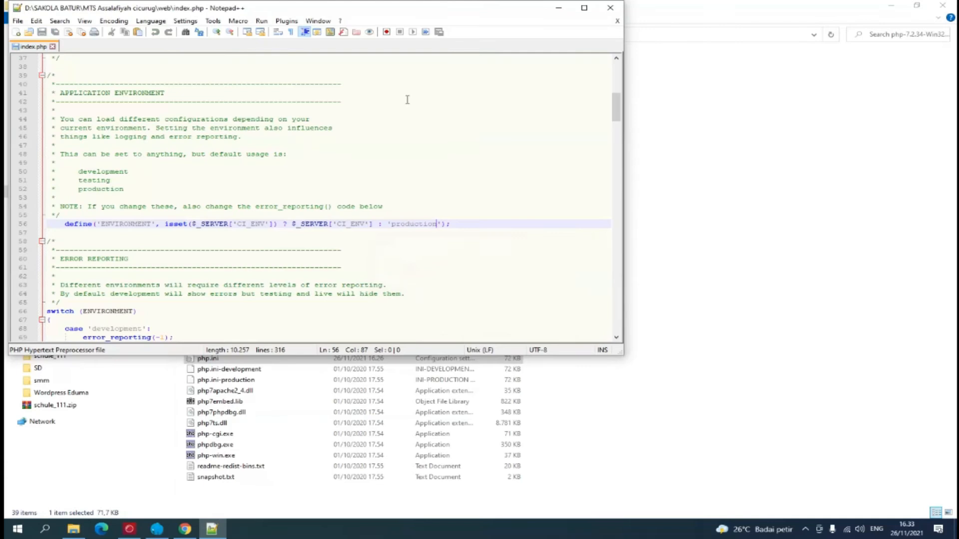
pyautogui.click(611, 7)
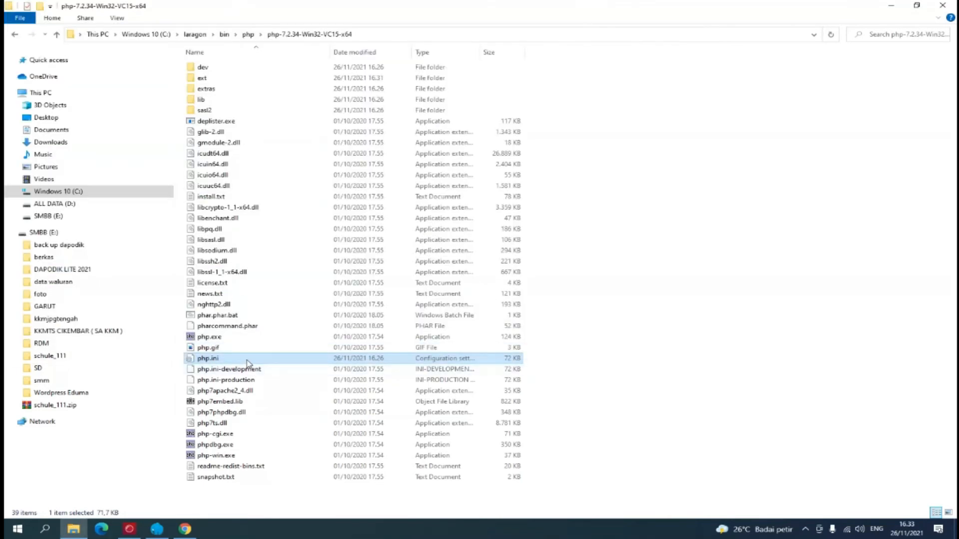
pyautogui.click(185, 528)
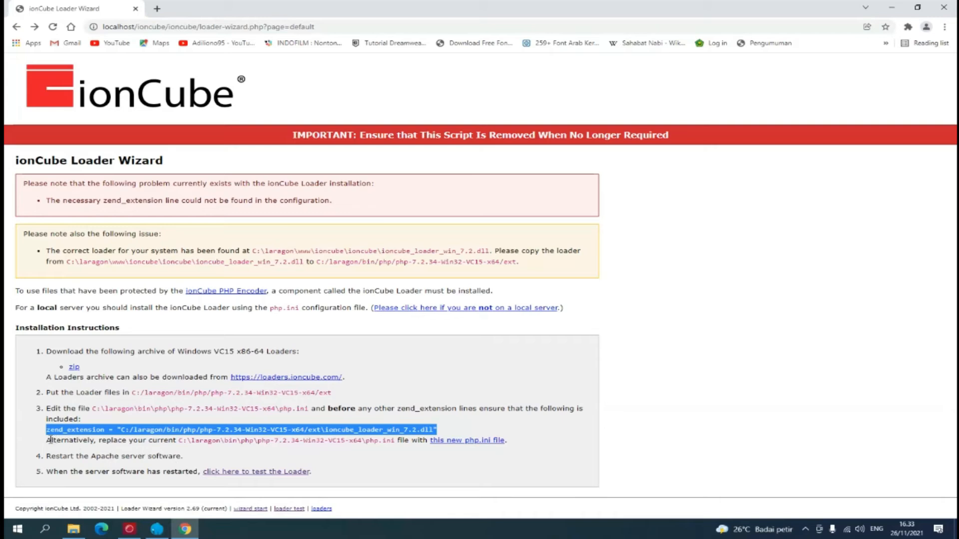
pyautogui.moveTo(46, 441); pyautogui.dragTo(99, 441)
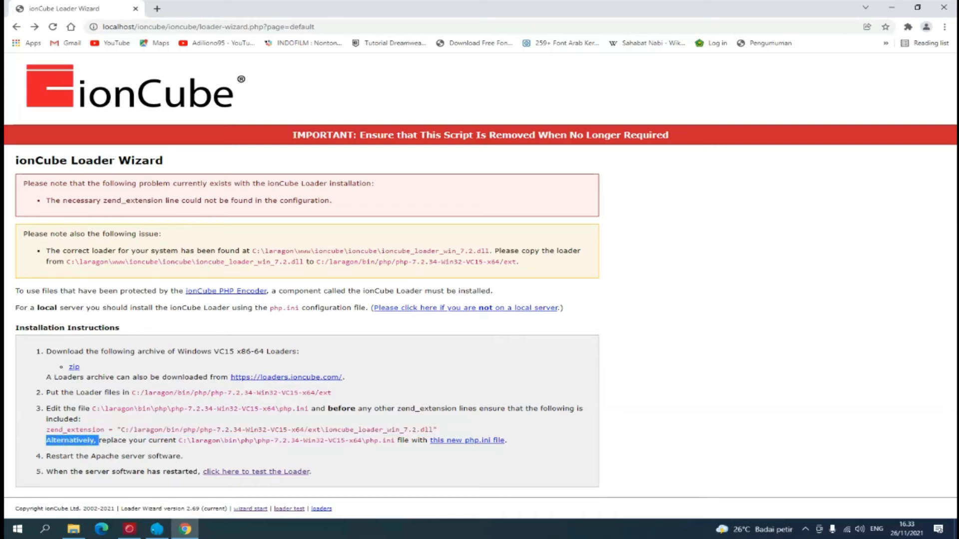
# Step: Download the wizard's generated php.ini via 'this new php.ini file' and keep it despite the warning
pyautogui.click(100, 440)
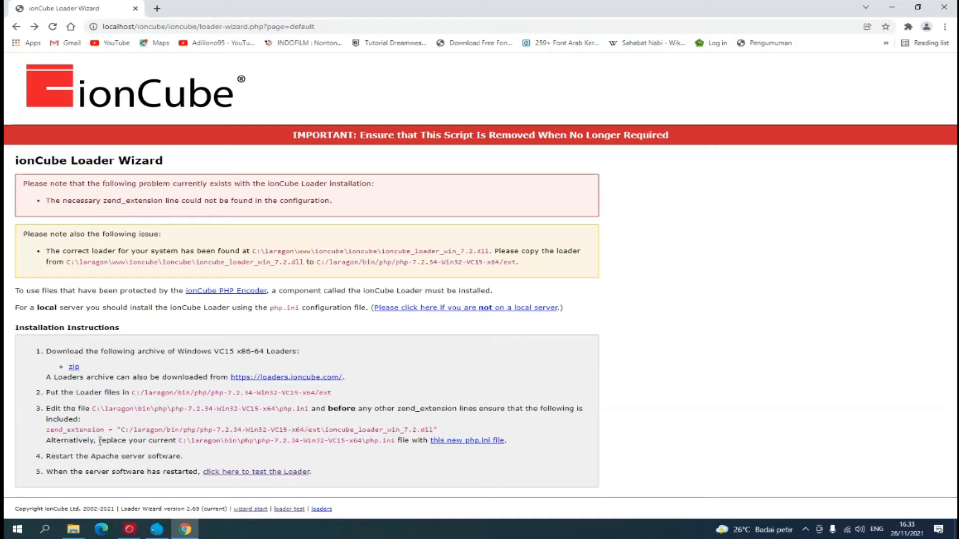
pyautogui.moveTo(99, 441); pyautogui.dragTo(171, 440)
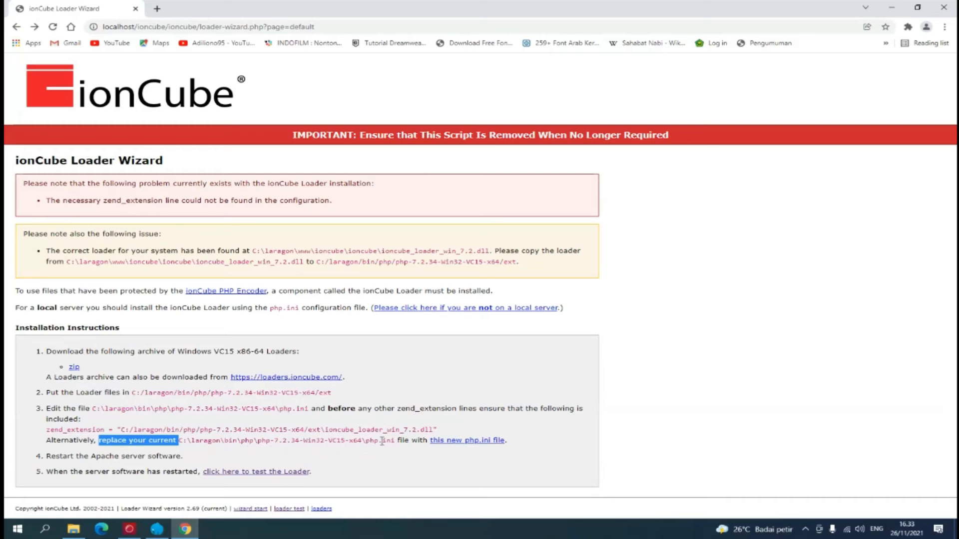
pyautogui.click(470, 442)
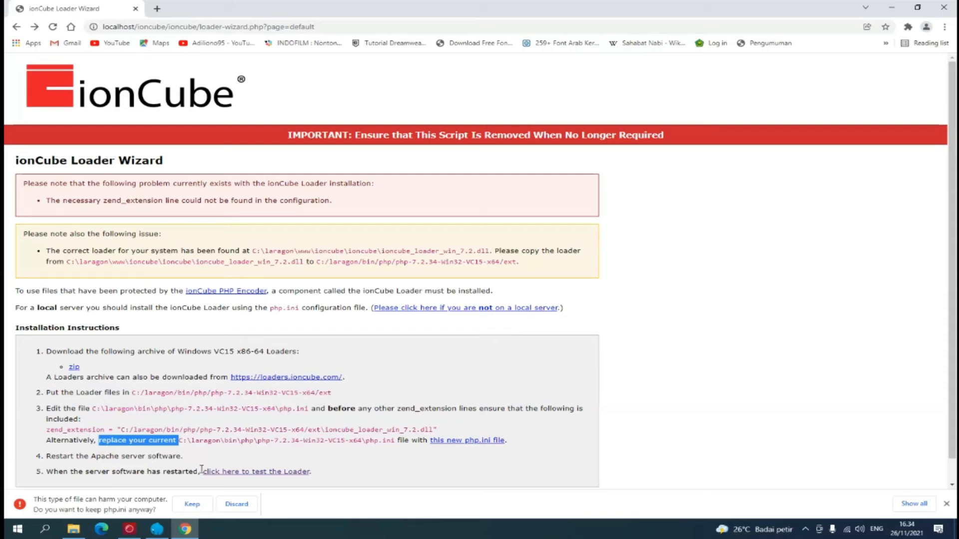
pyautogui.click(193, 505)
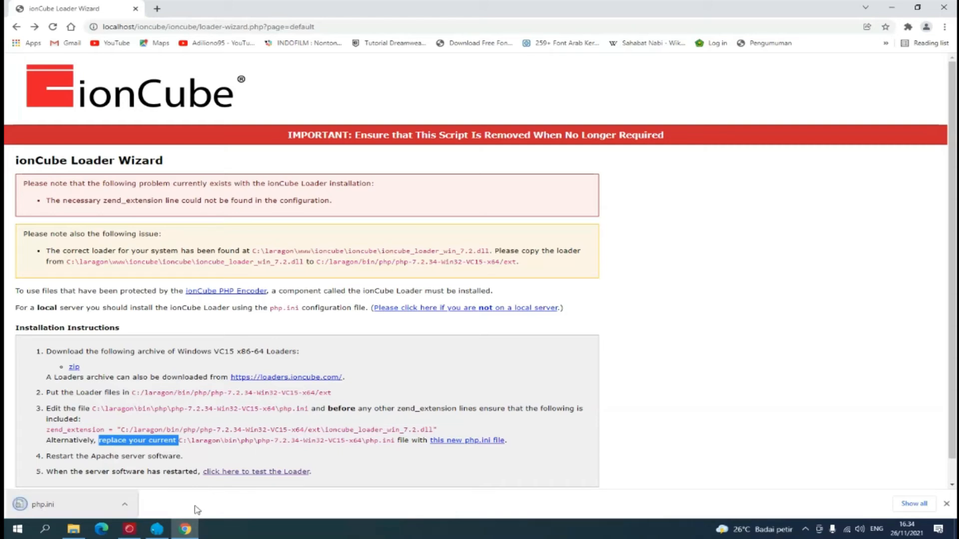
pyautogui.click(125, 506)
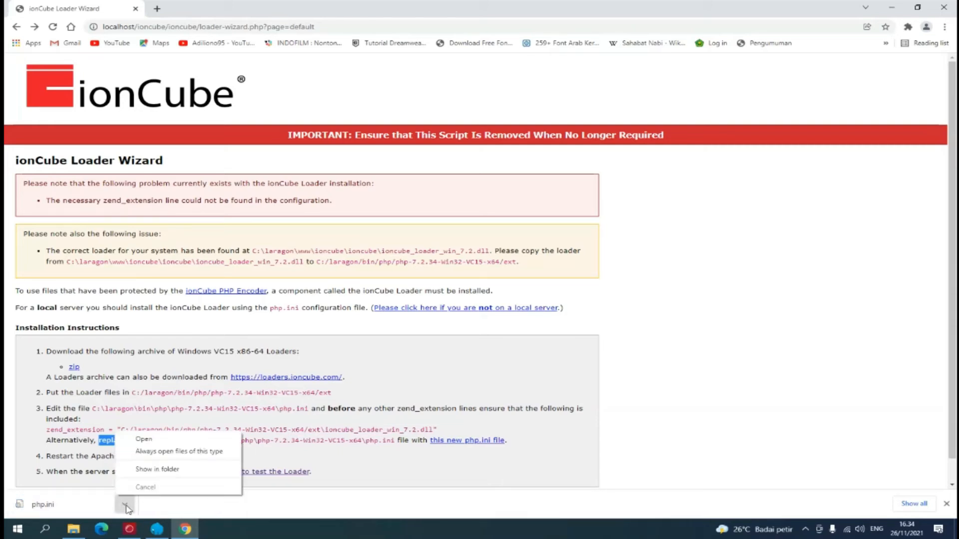
# Step: Move the downloaded php.ini into C:\laragon\bin\php\php-7.2.34-Win32-VC15-x64, replacing the original php.ini
pyautogui.click(168, 470)
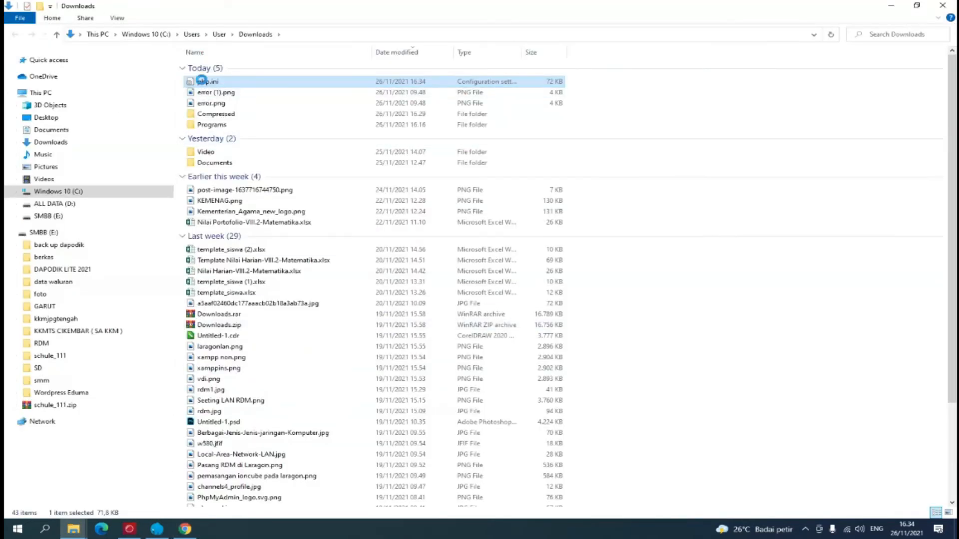
pyautogui.rightClick(201, 81)
pyautogui.click(229, 281)
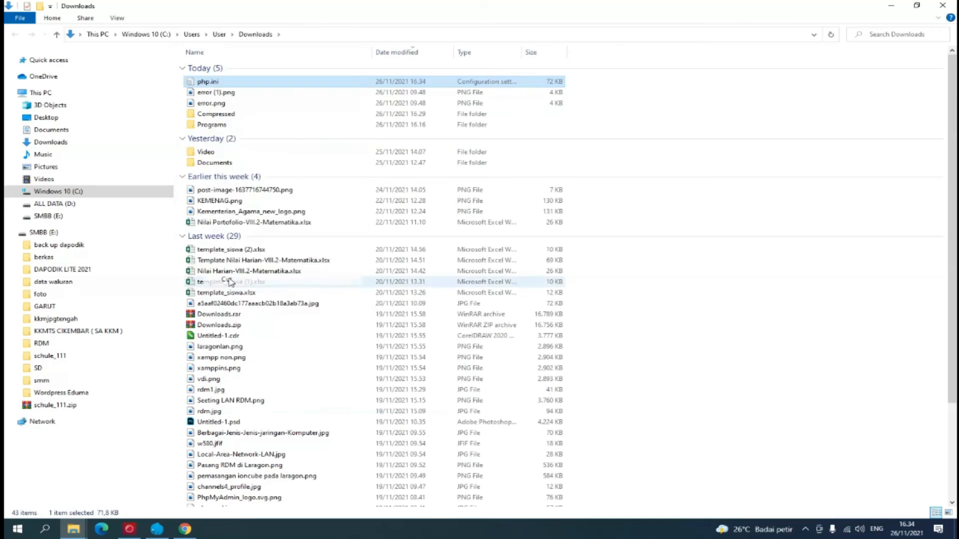
pyautogui.click(78, 192)
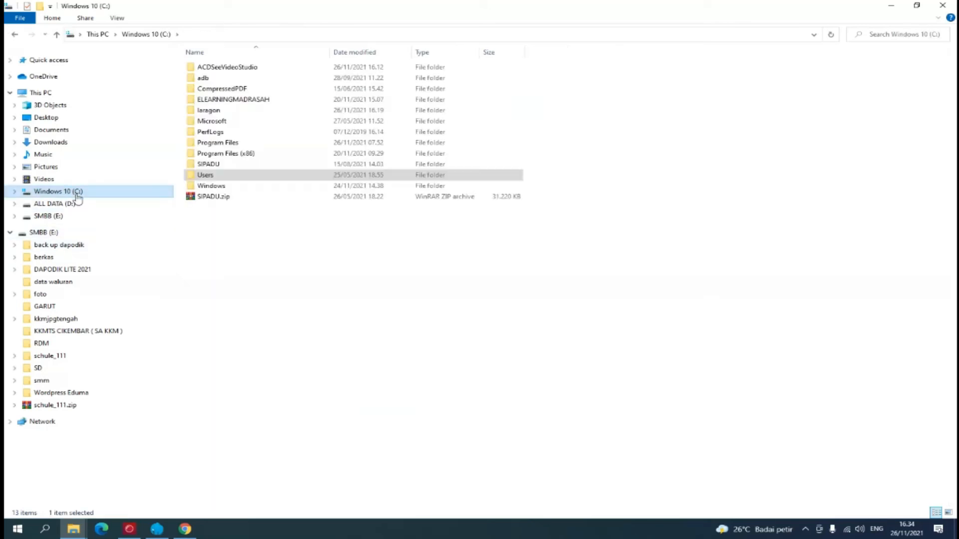
pyautogui.click(222, 111)
pyautogui.doubleClick(222, 114)
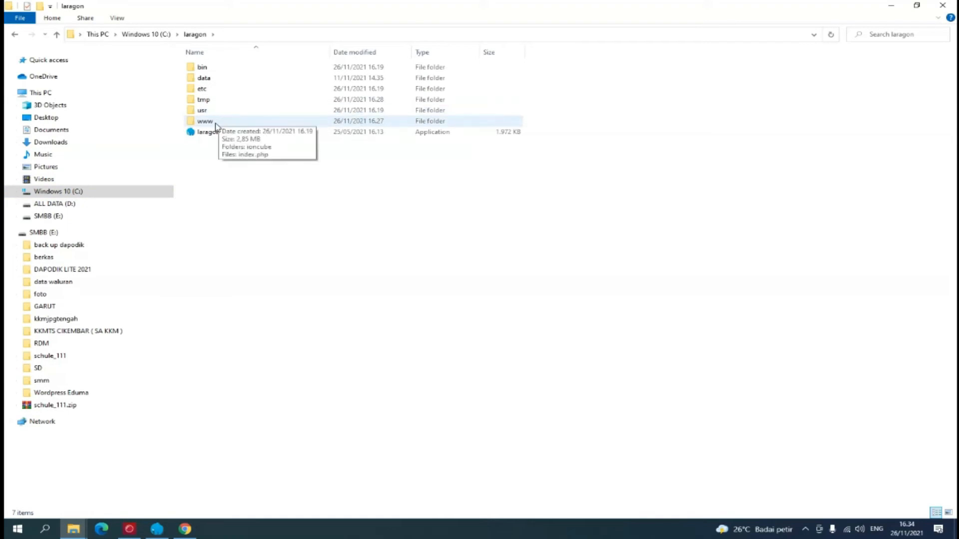
pyautogui.doubleClick(212, 69)
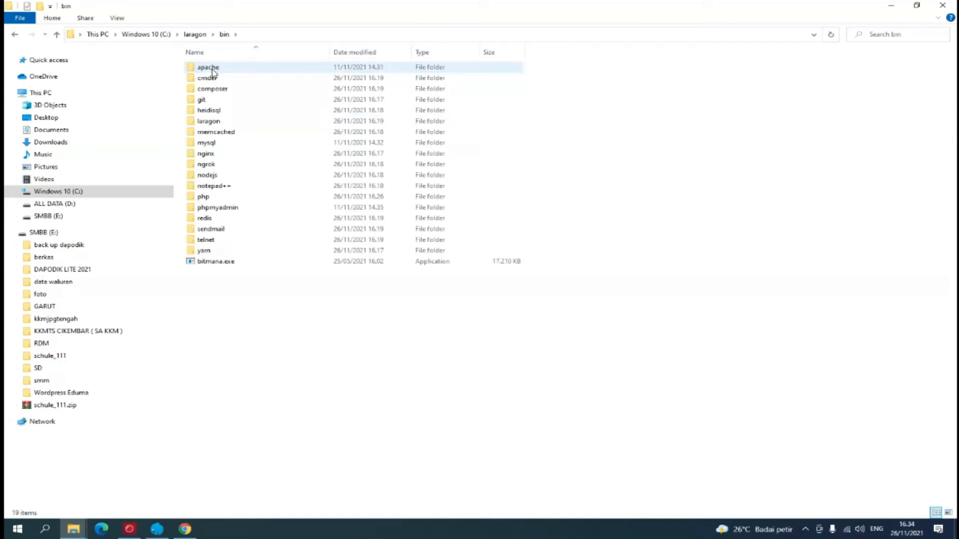
pyautogui.doubleClick(213, 197)
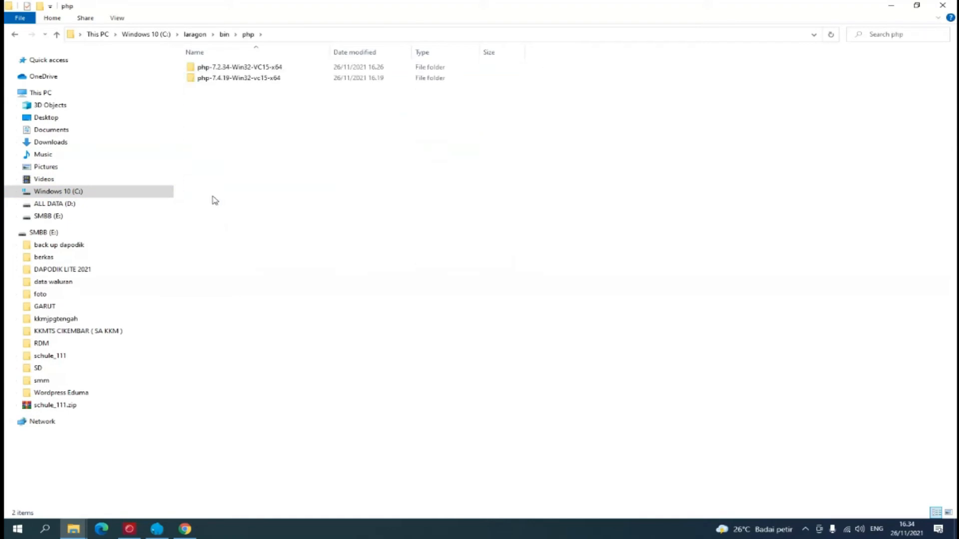
pyautogui.doubleClick(224, 66)
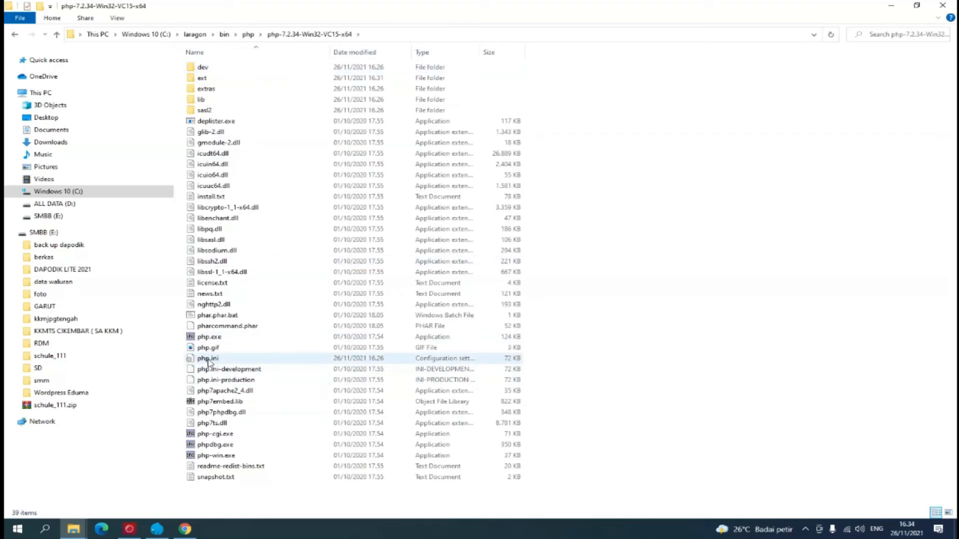
pyautogui.rightClick(685, 235)
pyautogui.click(723, 298)
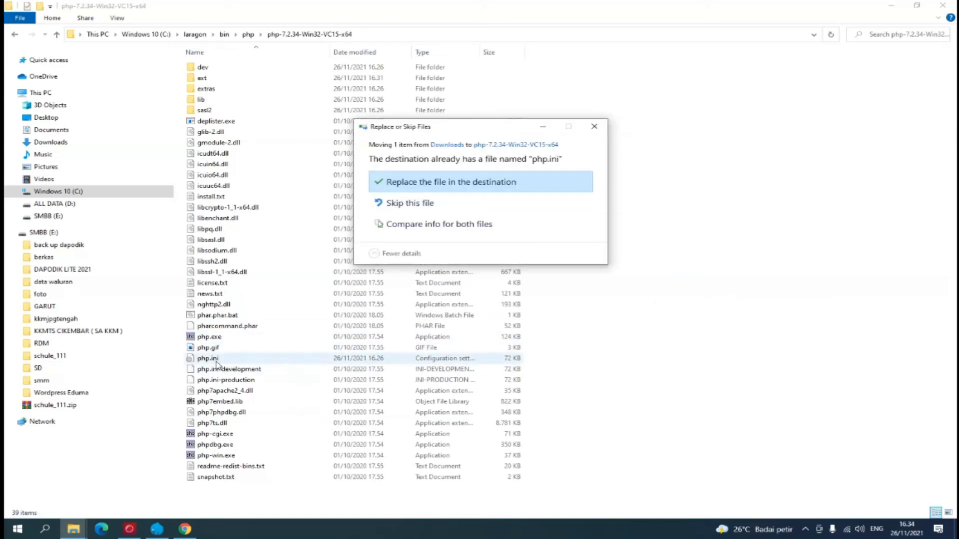
pyautogui.click(459, 183)
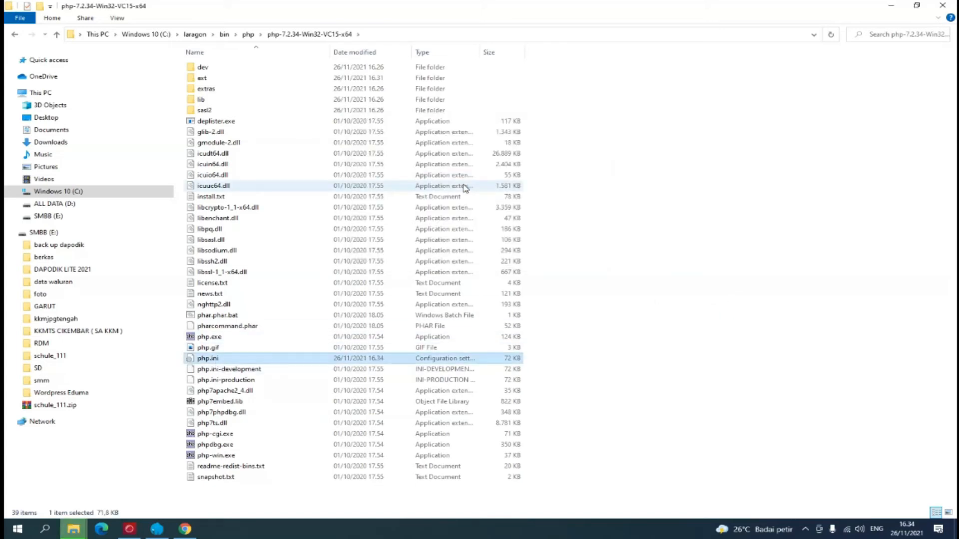
pyautogui.rightClick(210, 358)
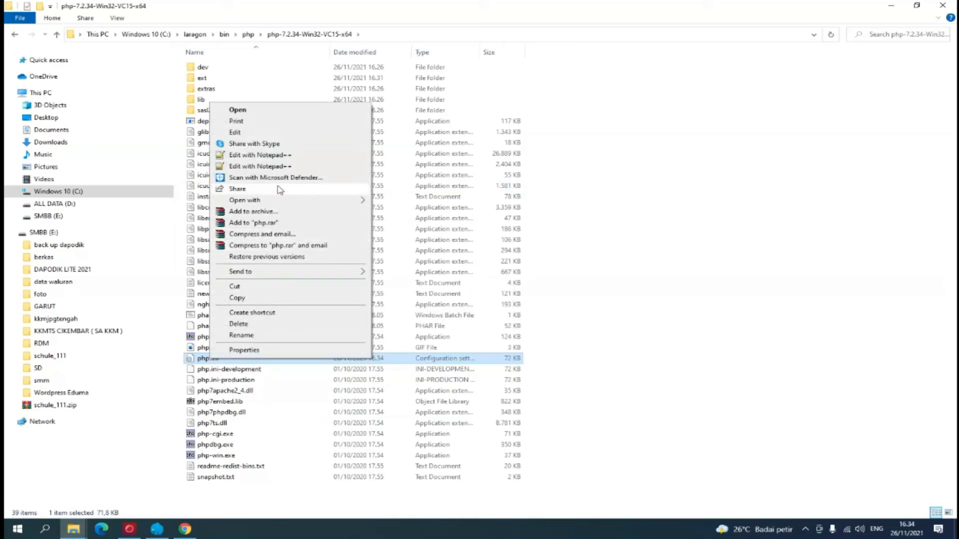
pyautogui.click(282, 156)
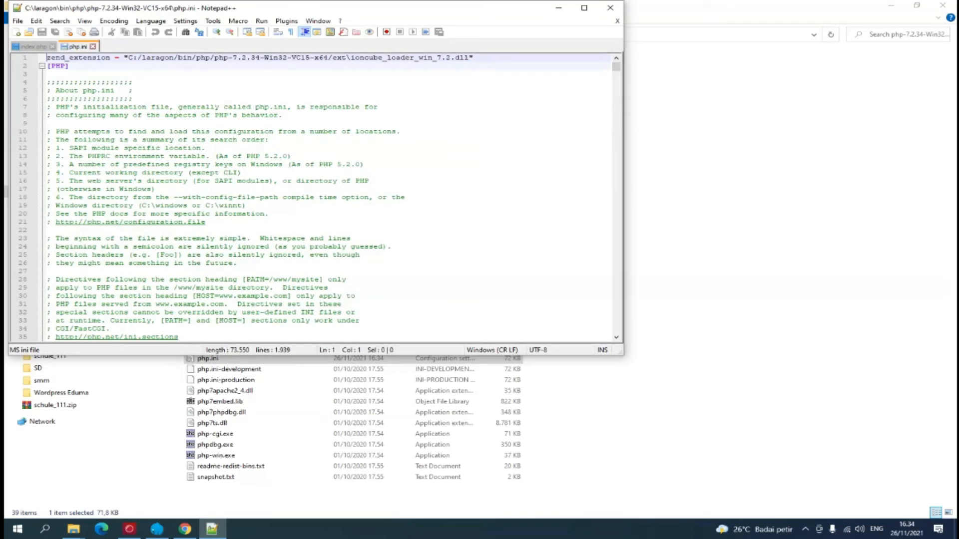
pyautogui.moveTo(47, 58); pyautogui.dragTo(478, 58)
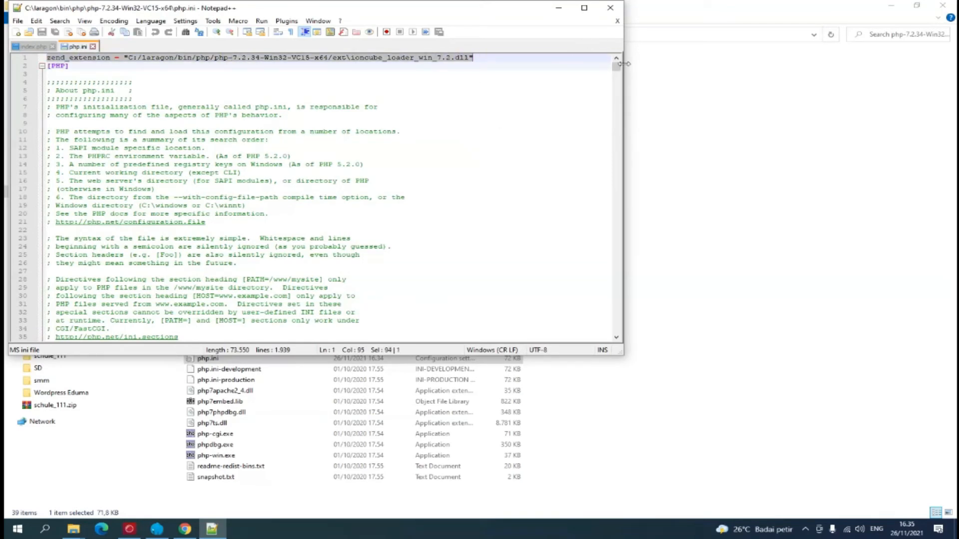
pyautogui.click(615, 9)
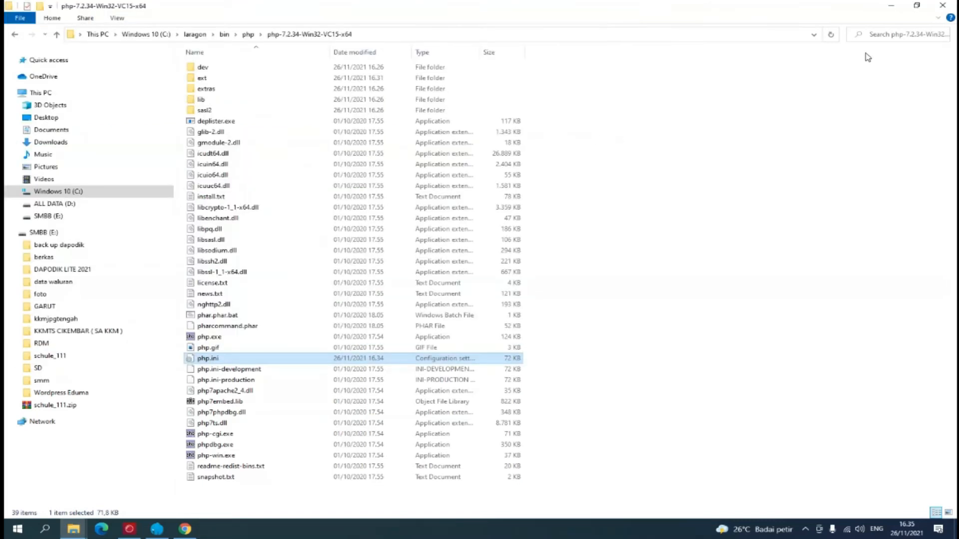
# Step: Close File Explorer and Chrome, leaving Laragon's window with Apache and MySQL started
pyautogui.click(943, 9)
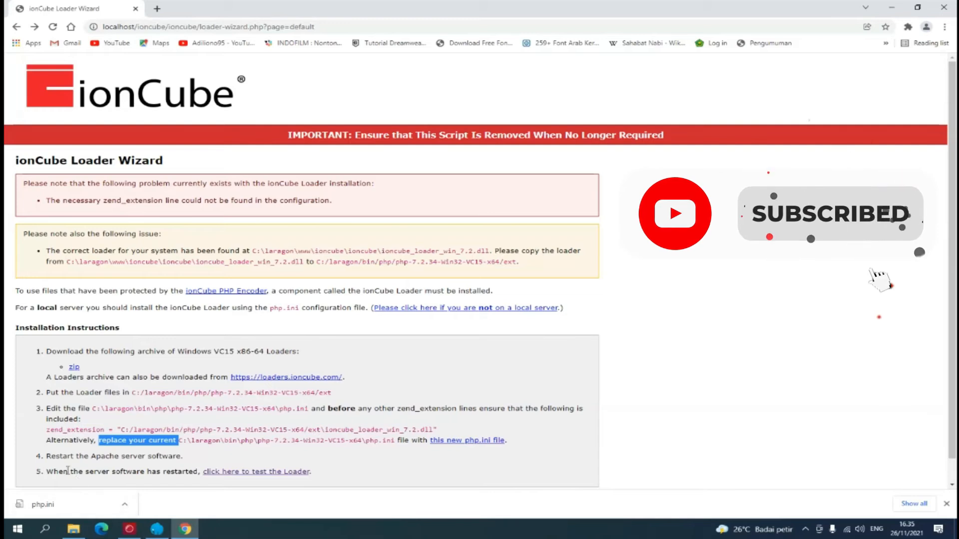
pyautogui.moveTo(48, 457); pyautogui.dragTo(186, 460)
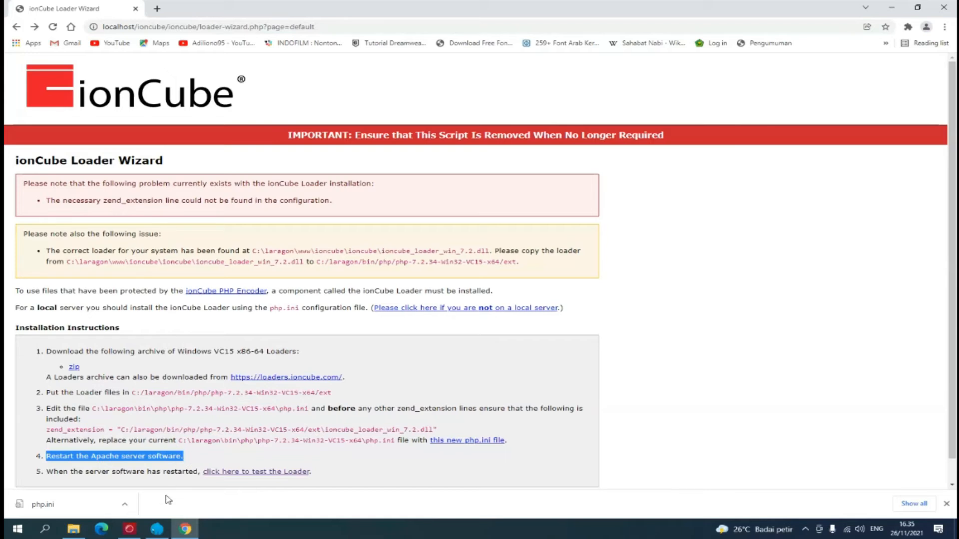
pyautogui.click(159, 529)
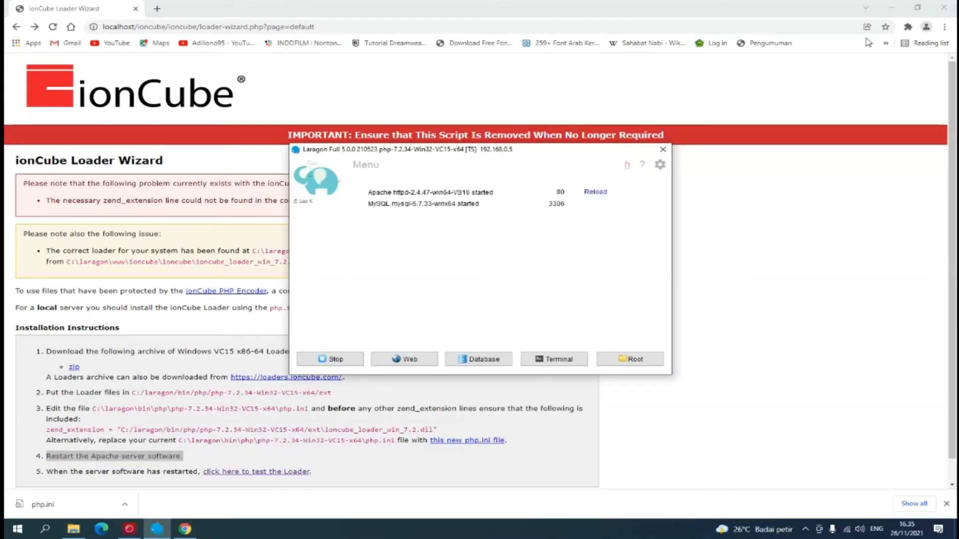
pyautogui.click(943, 8)
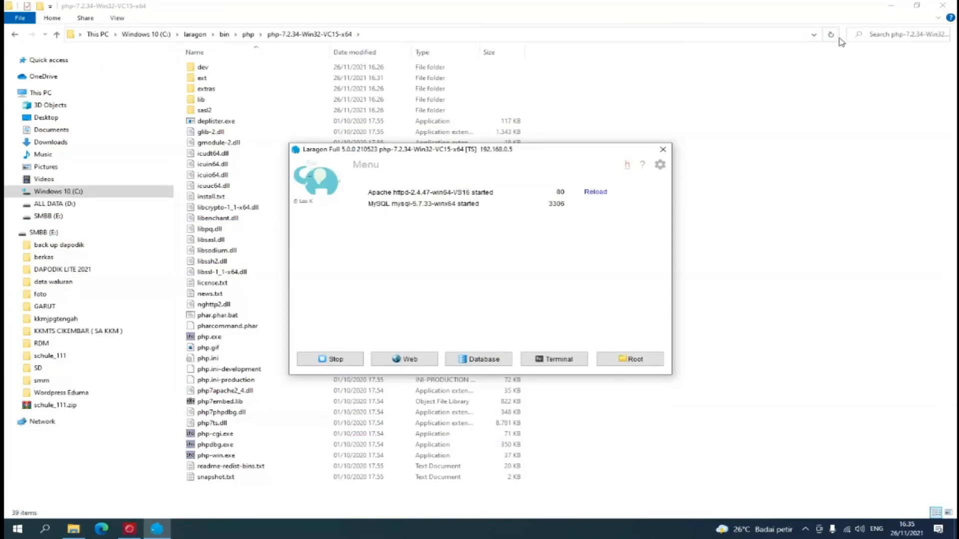
pyautogui.click(940, 8)
pyautogui.rightClick(742, 38)
# Step: Stop Laragon's services, then Start All so Apache (port 80) and MySQL (port 3306) run again
pyautogui.click(760, 68)
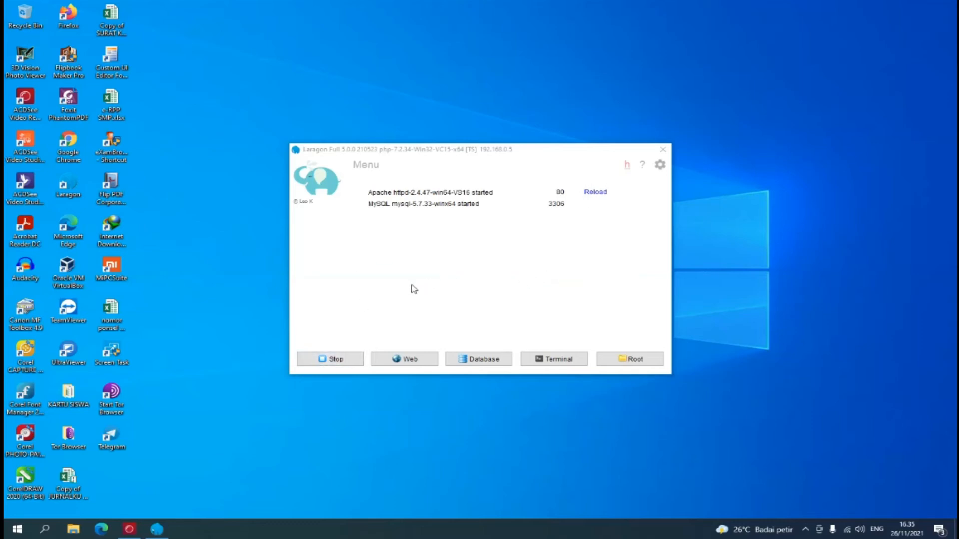
pyautogui.click(343, 361)
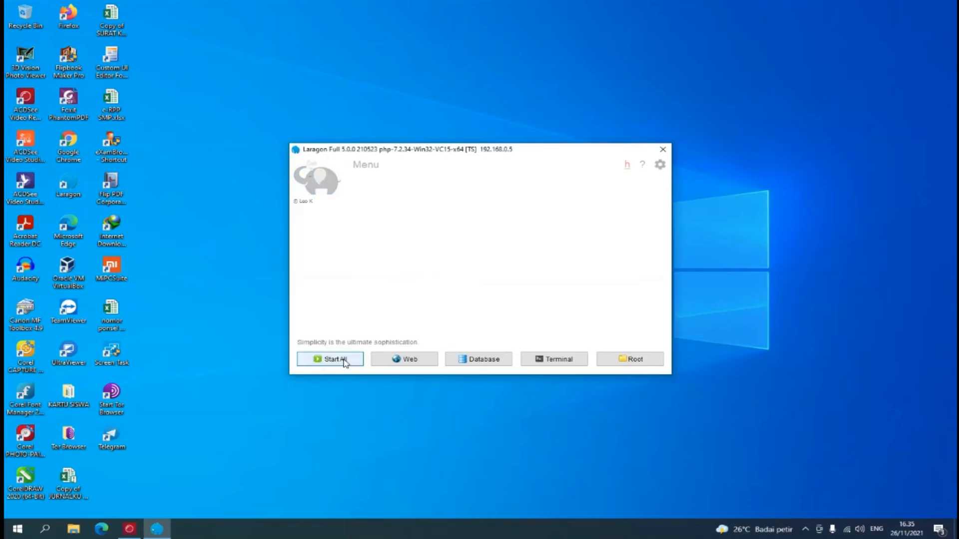
pyautogui.click(343, 360)
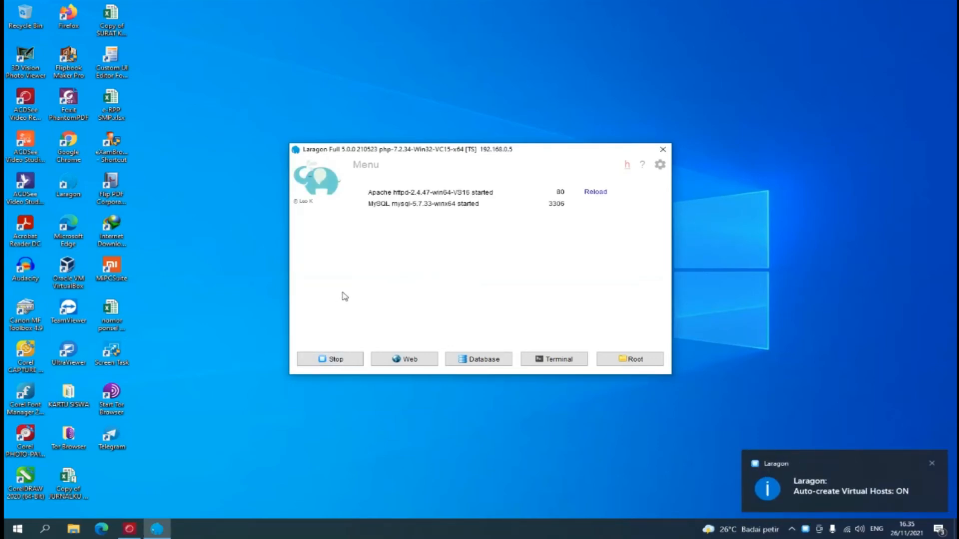
pyautogui.rightClick(224, 261)
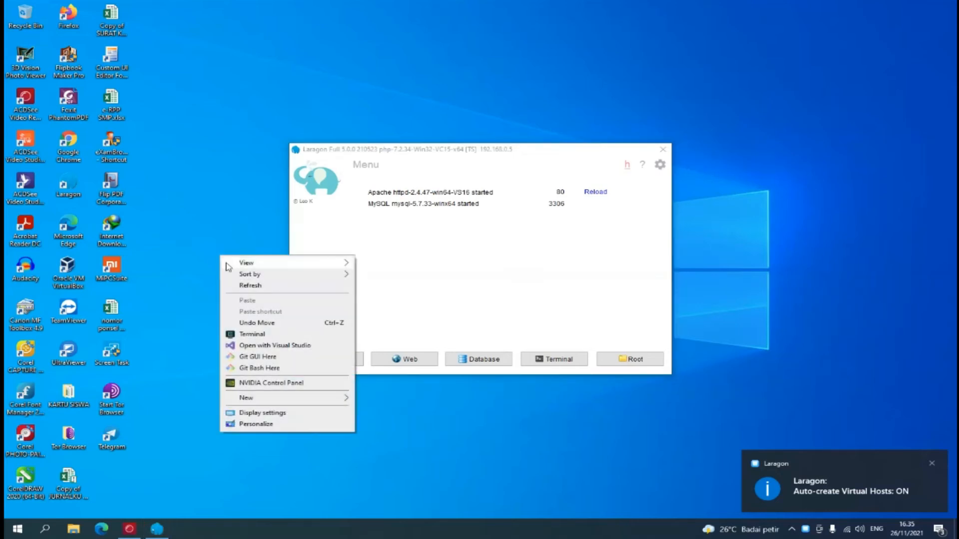
pyautogui.click(239, 285)
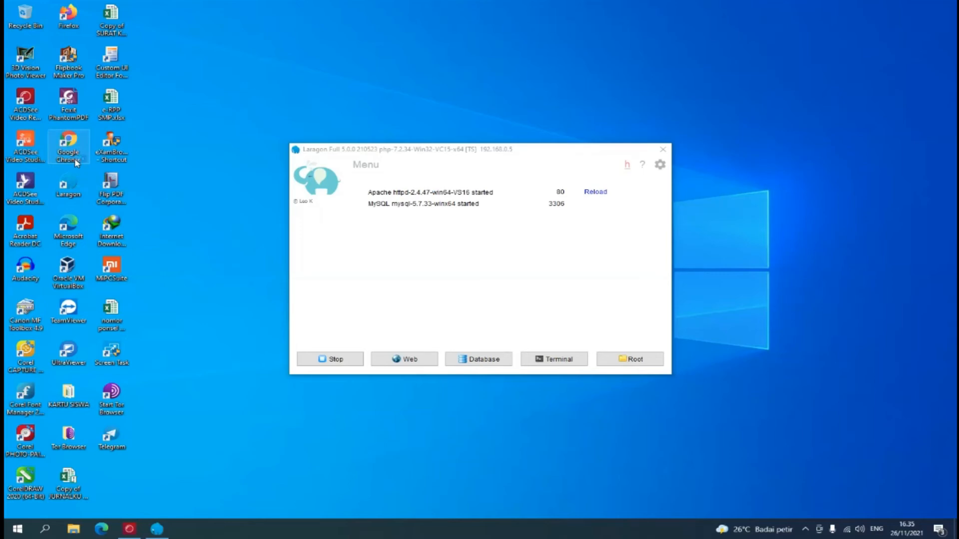
# Step: Load localhost/ioncube in Chrome, fixing the 'ioncobe' typo, and open the inner ioncube/ folder
pyautogui.doubleClick(76, 163)
pyautogui.write('l')
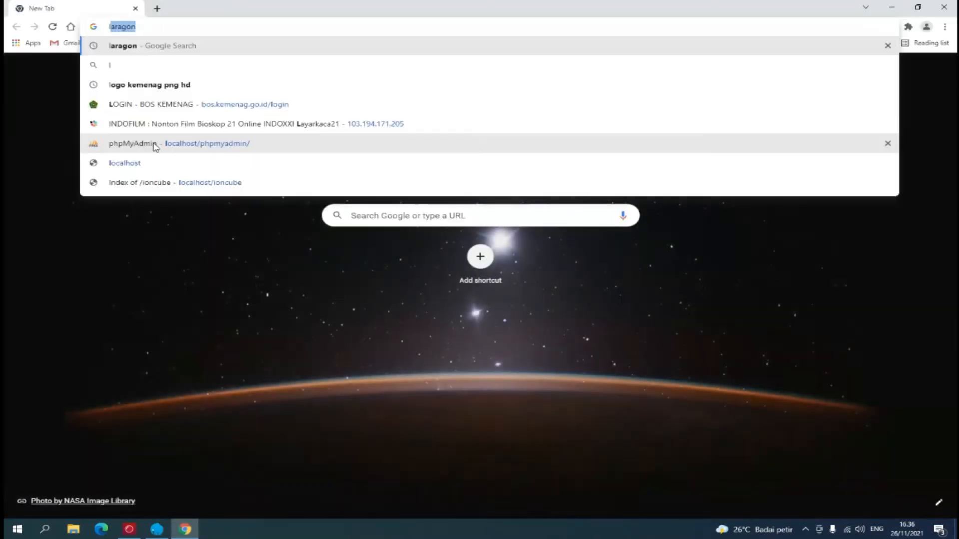
pyautogui.write('oc')
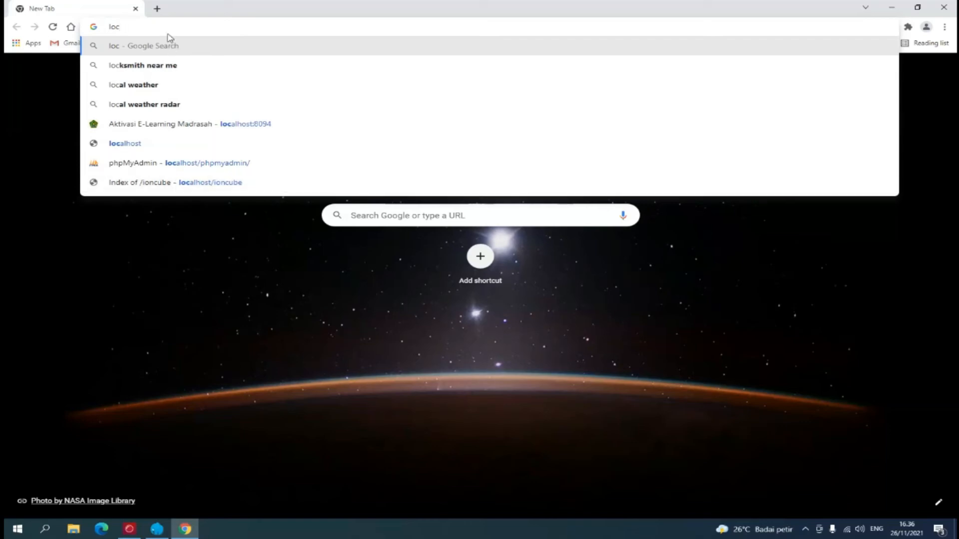
pyautogui.write('alhost')
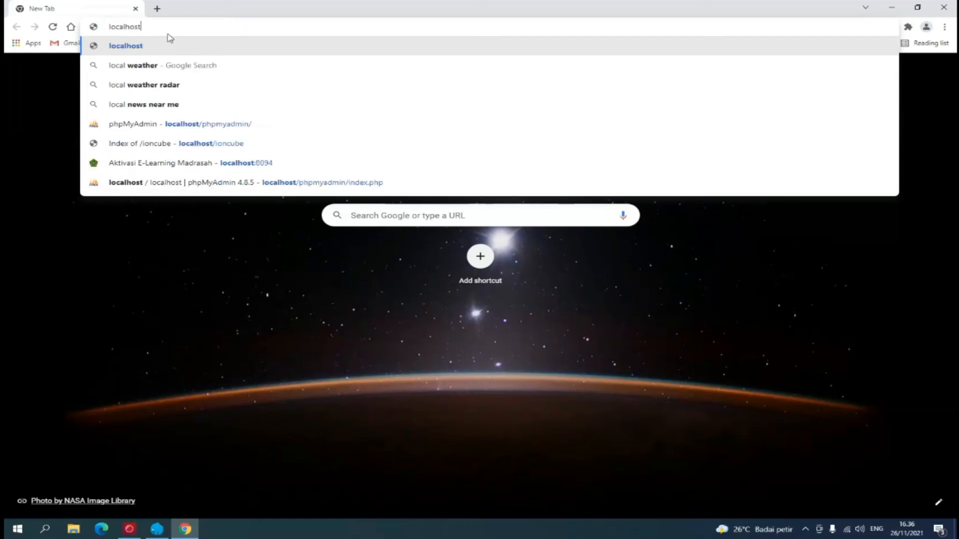
pyautogui.write('/ionc')
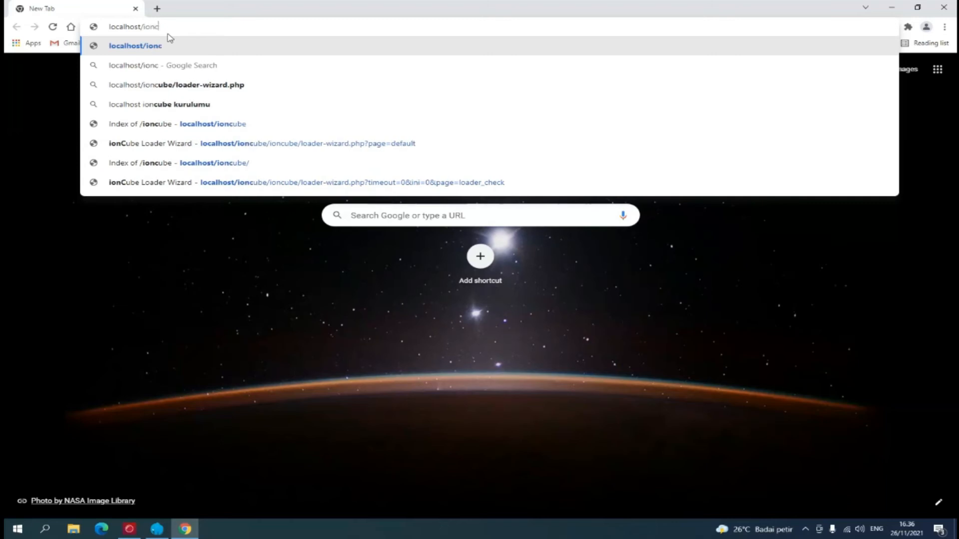
pyautogui.write('obe')
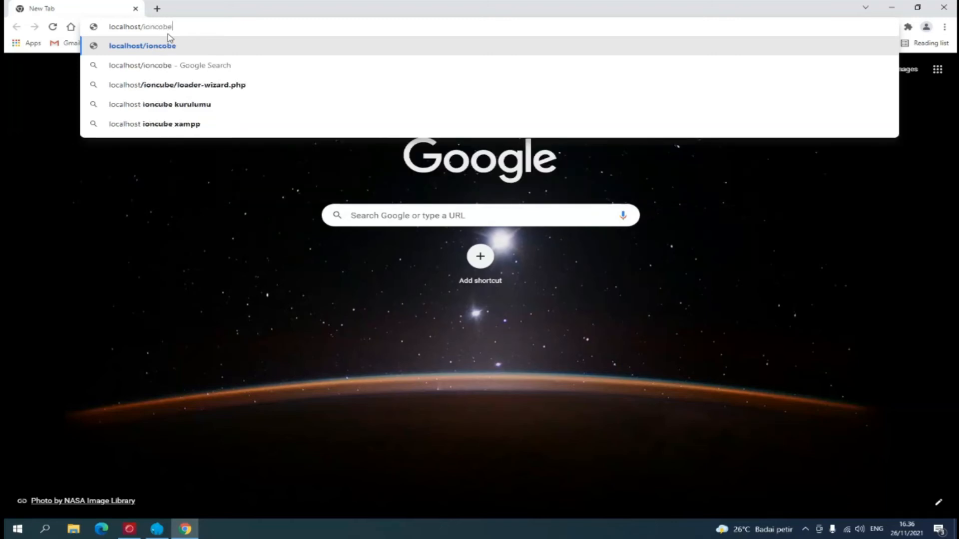
pyautogui.press('Return')
pyautogui.click(170, 32)
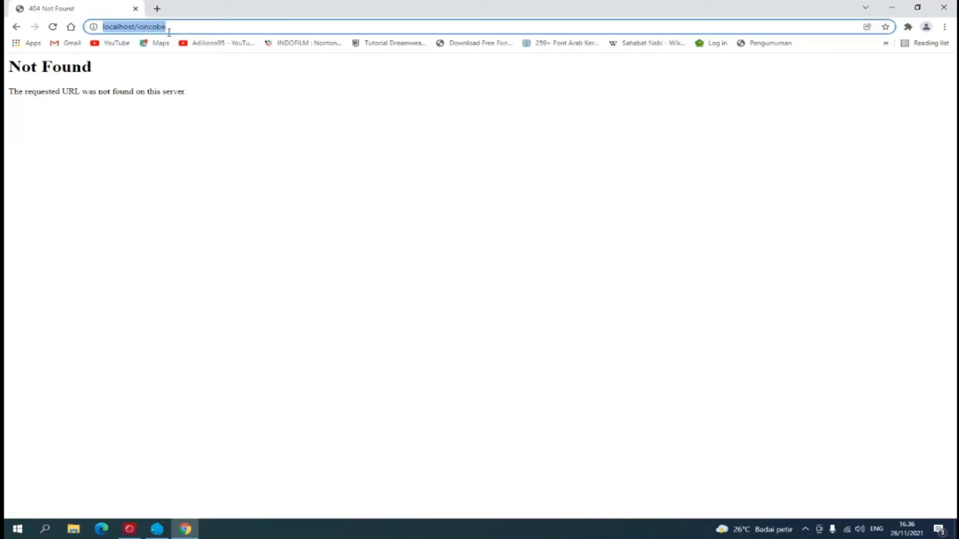
pyautogui.click(158, 28)
pyautogui.moveTo(158, 28); pyautogui.dragTo(165, 28)
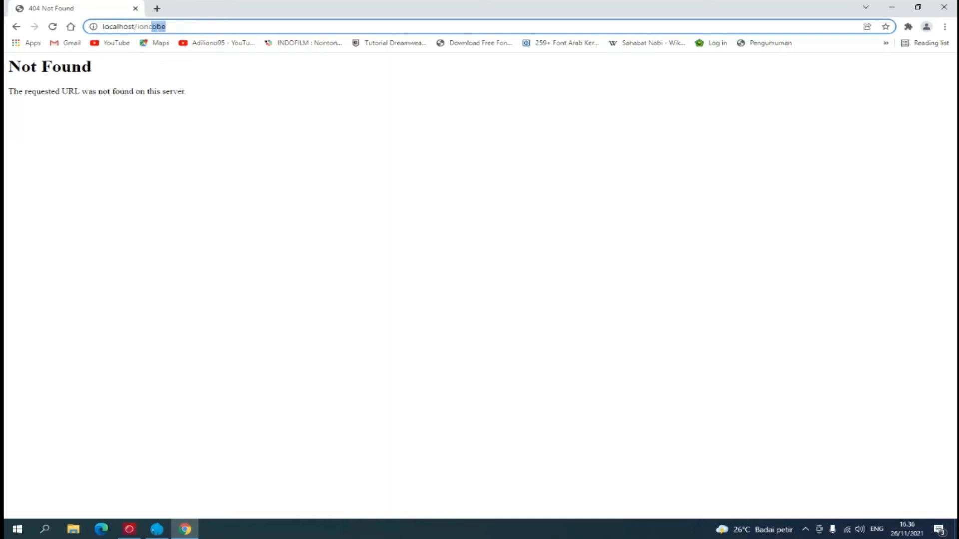
pyautogui.write('ube')
pyautogui.press('Return')
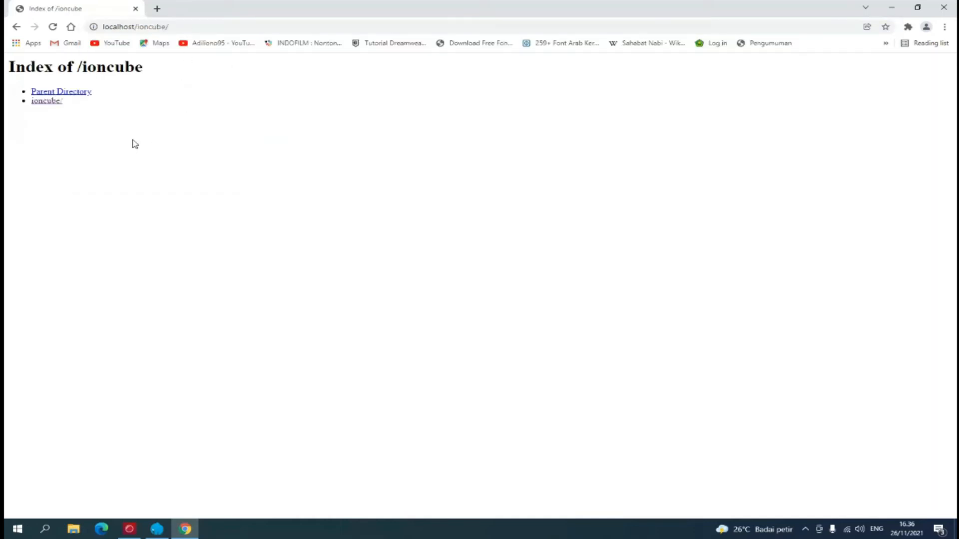
pyautogui.click(49, 102)
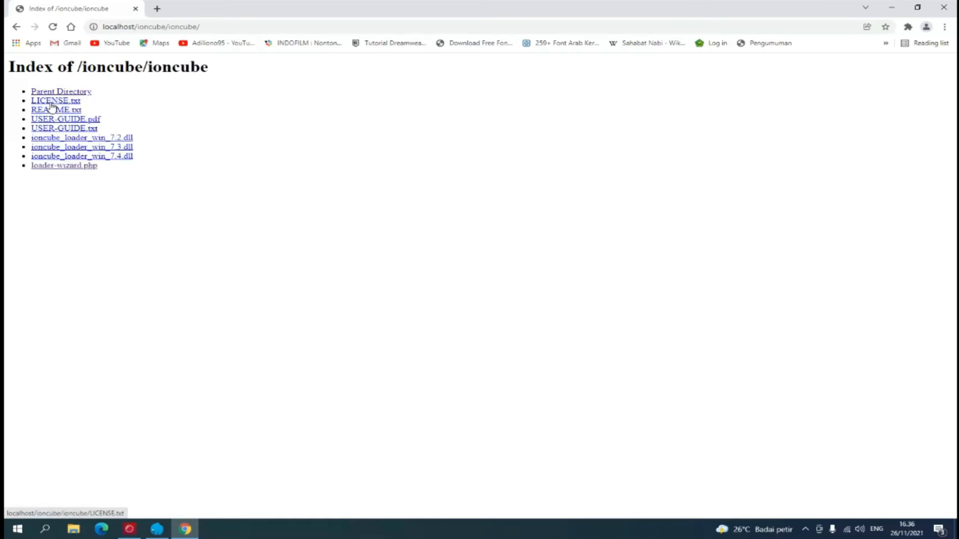
# Step: Run loader-wizard.php to confirm ionCube Loader 11.0.0 is installed for PHP 7.2, then close Chrome
pyautogui.click(72, 168)
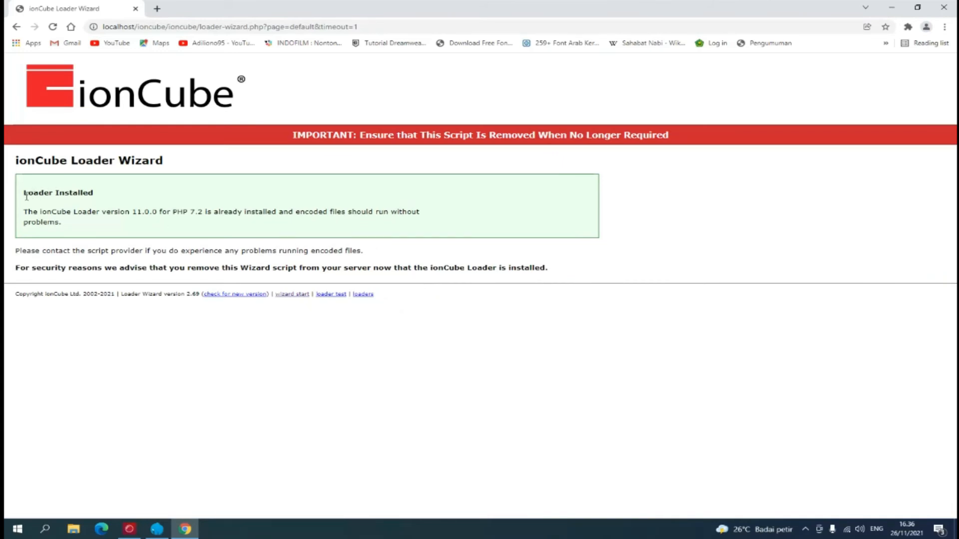
pyautogui.moveTo(23, 193); pyautogui.dragTo(108, 203)
pyautogui.click(106, 199)
pyautogui.click(940, 13)
pyautogui.rightClick(238, 58)
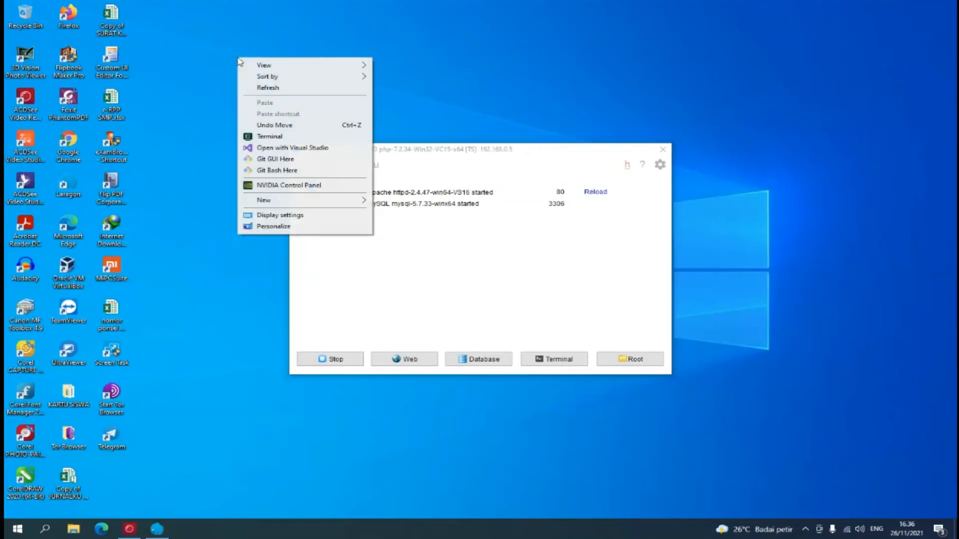
pyautogui.click(257, 89)
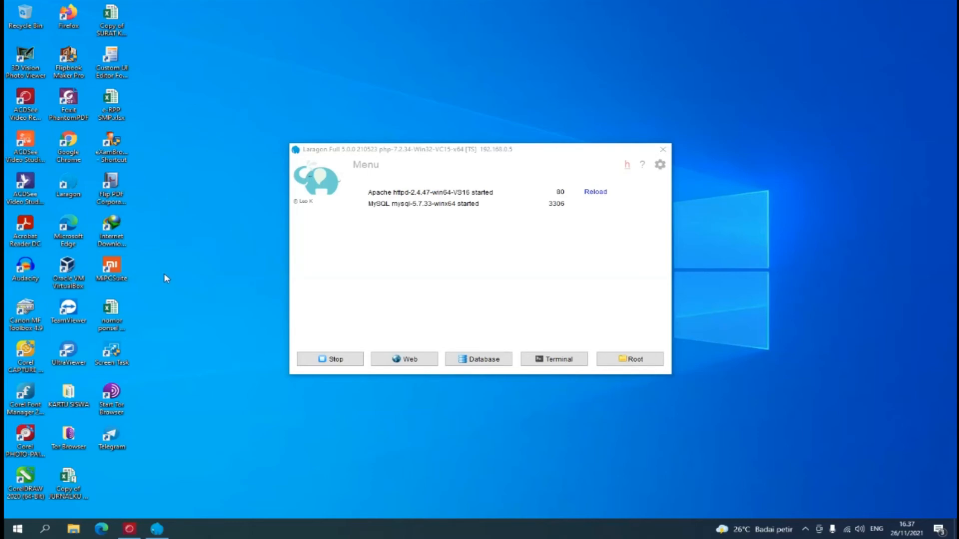
# Step: Browse to C:\laragon\bin\php\php-7.2.34-Win32-VC15-x64 in File Explorer and select php.ini
pyautogui.click(79, 533)
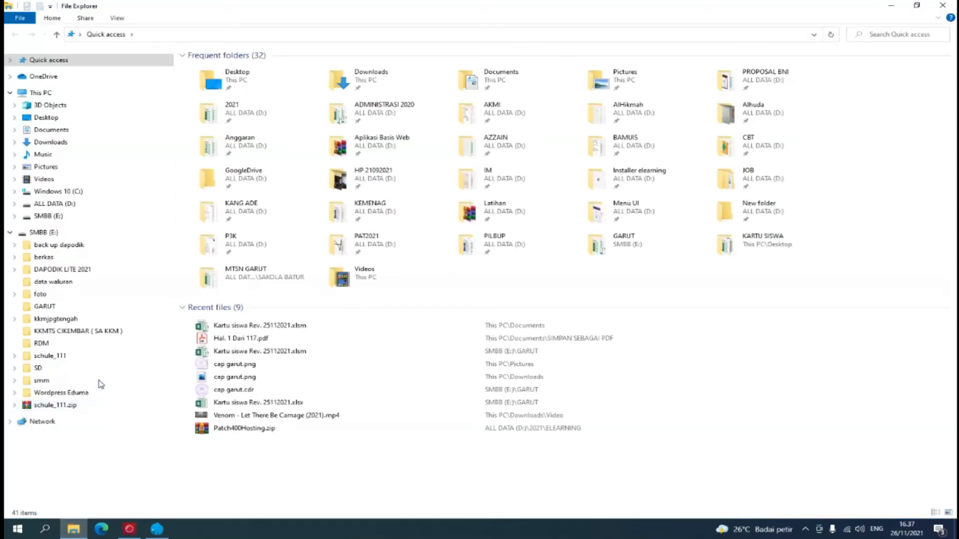
pyautogui.click(76, 194)
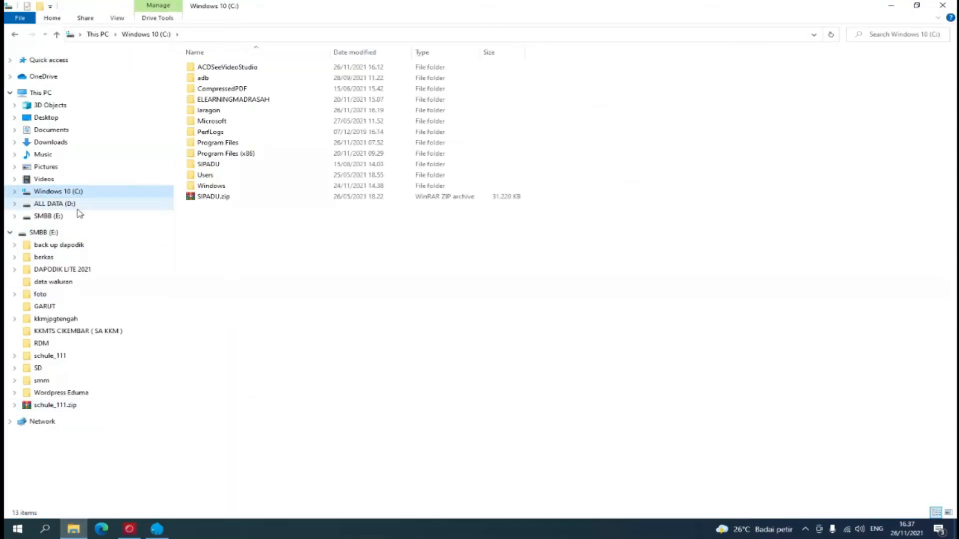
pyautogui.doubleClick(214, 110)
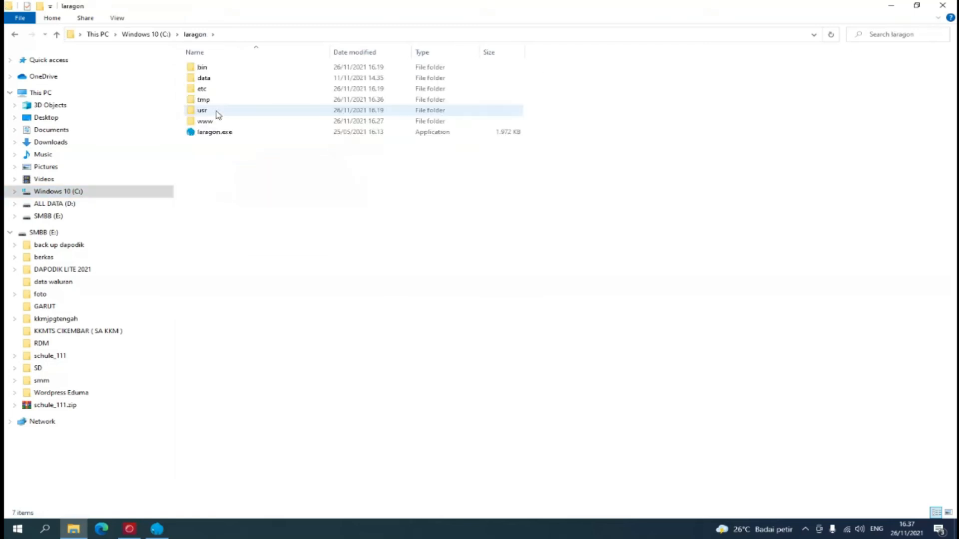
pyautogui.doubleClick(202, 69)
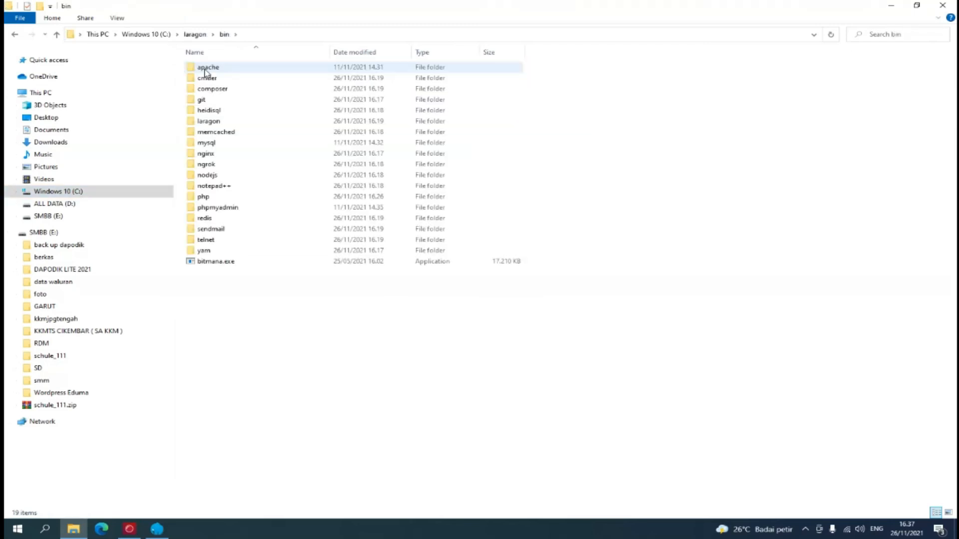
pyautogui.doubleClick(214, 197)
pyautogui.doubleClick(228, 67)
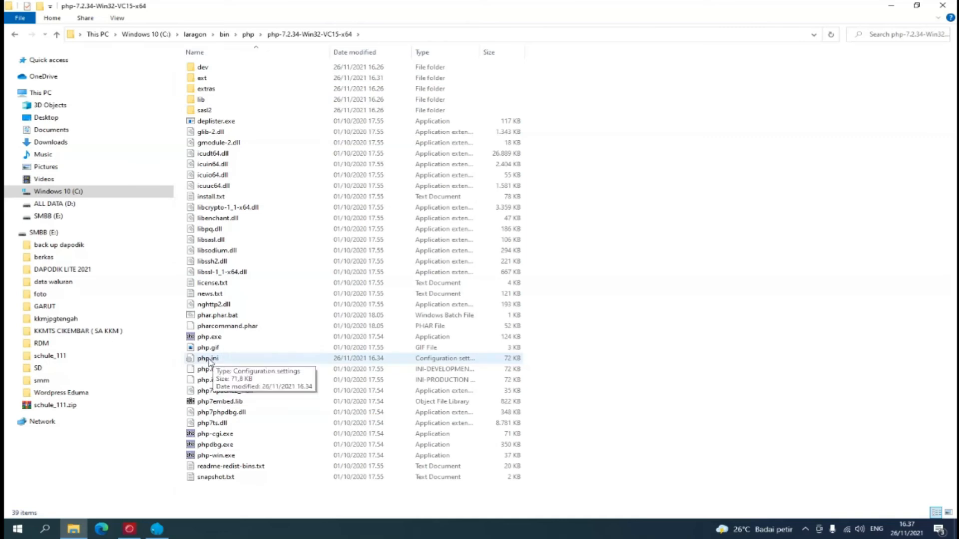
pyautogui.click(209, 360)
# Step: Open php.ini in Notepad++ and search for the curl entry
pyautogui.rightClick(208, 359)
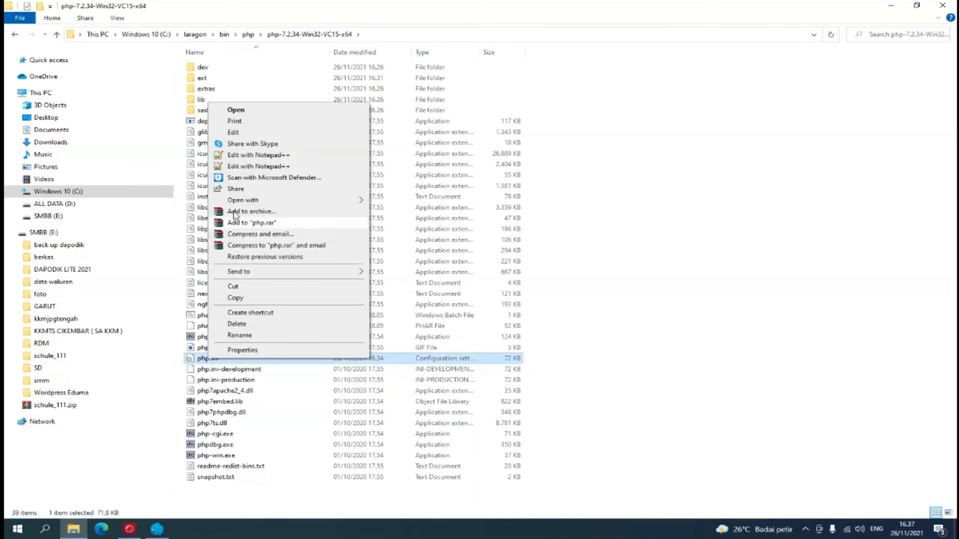
pyautogui.click(243, 156)
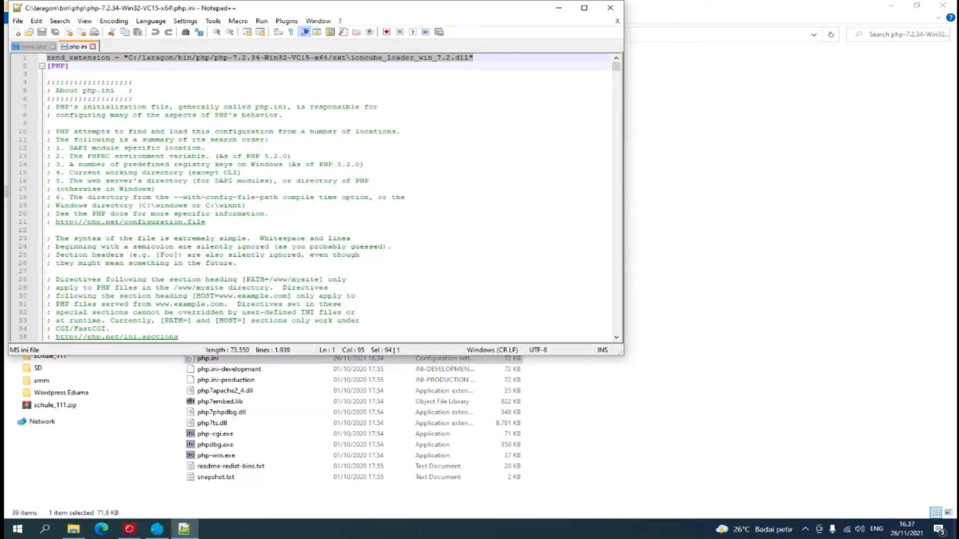
pyautogui.click(53, 46)
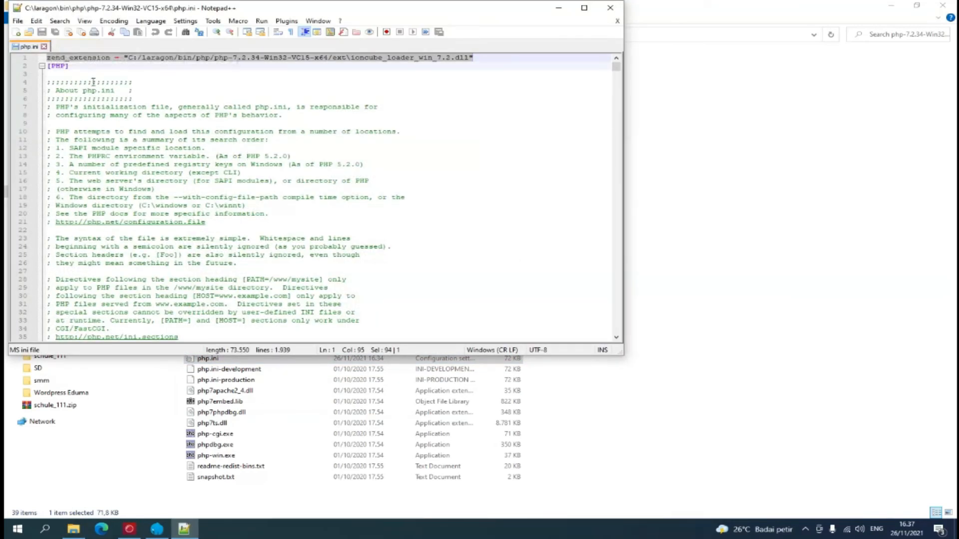
pyautogui.click(265, 165)
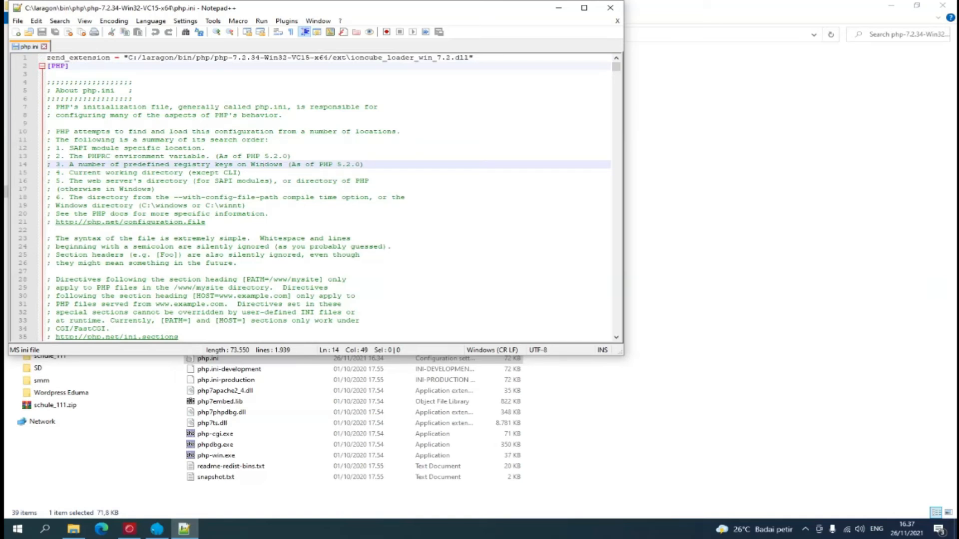
pyautogui.hotkey('ctrl', 'f')
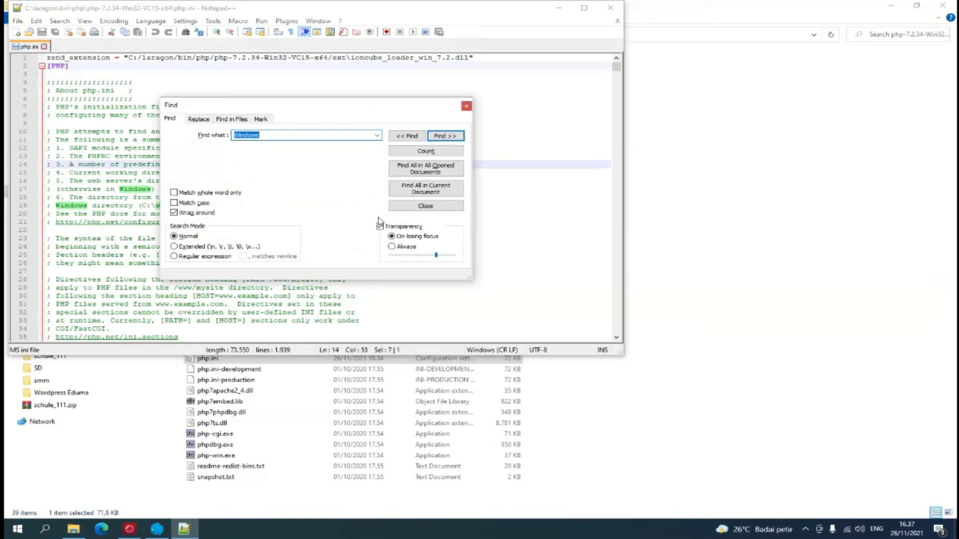
pyautogui.write('curl')
pyautogui.click(444, 135)
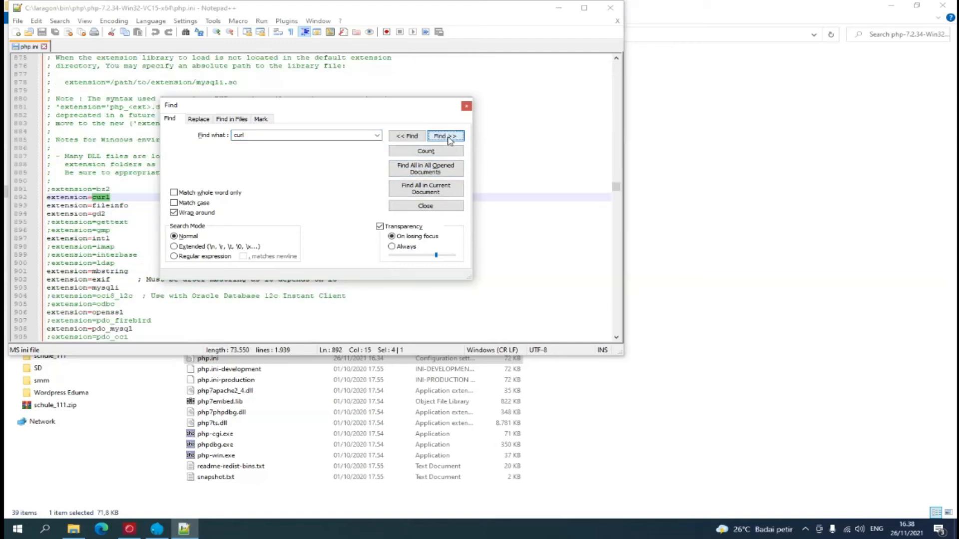
pyautogui.click(466, 106)
pyautogui.click(128, 200)
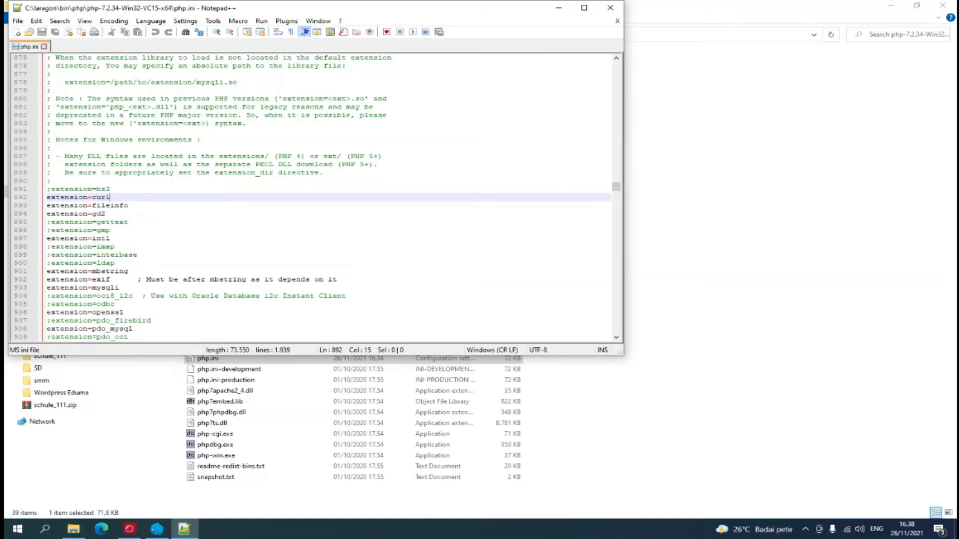
# Step: Keep extension=curl uncommented on line 892, save php.ini, and close Notepad++
pyautogui.moveTo(46, 198); pyautogui.dragTo(111, 197)
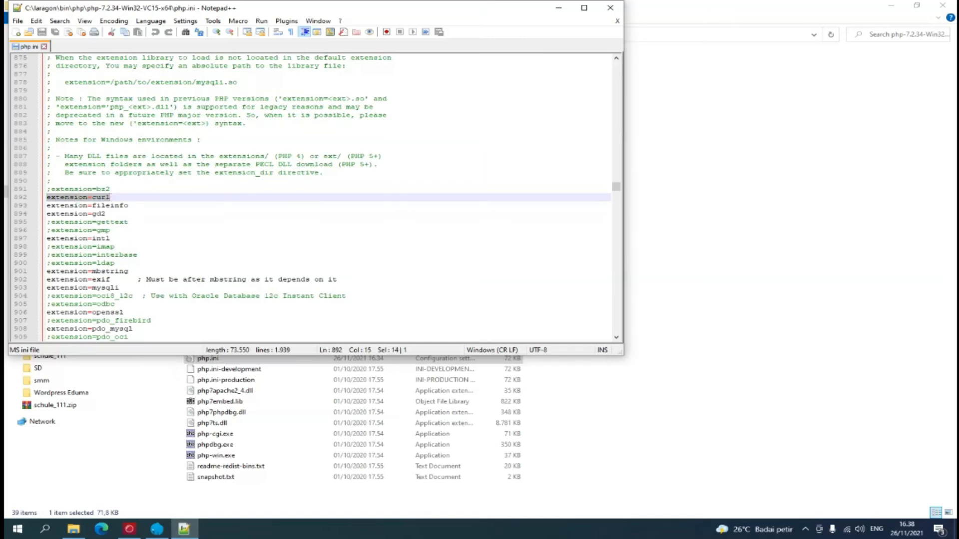
pyautogui.click(110, 197)
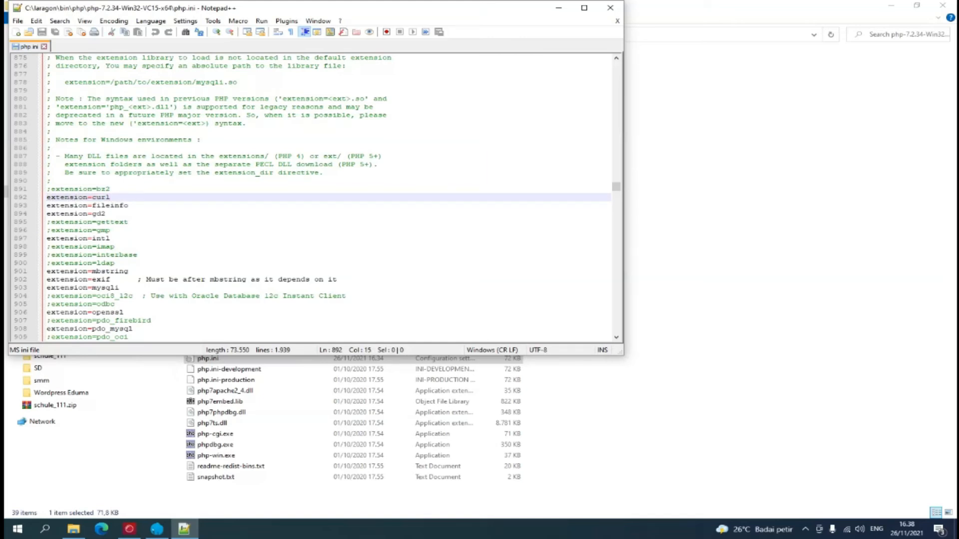
pyautogui.click(47, 198)
pyautogui.write(';')
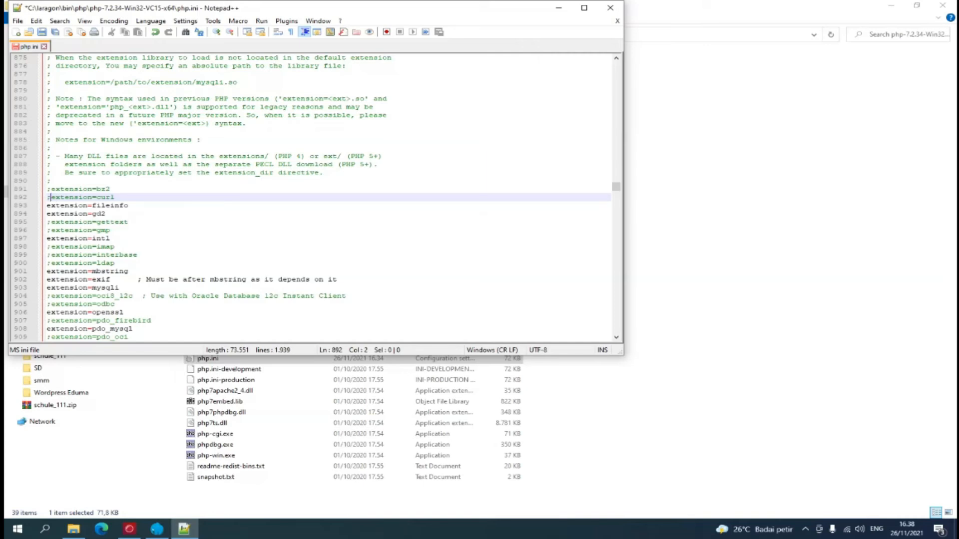
pyautogui.press('BackSpace')
pyautogui.click(42, 32)
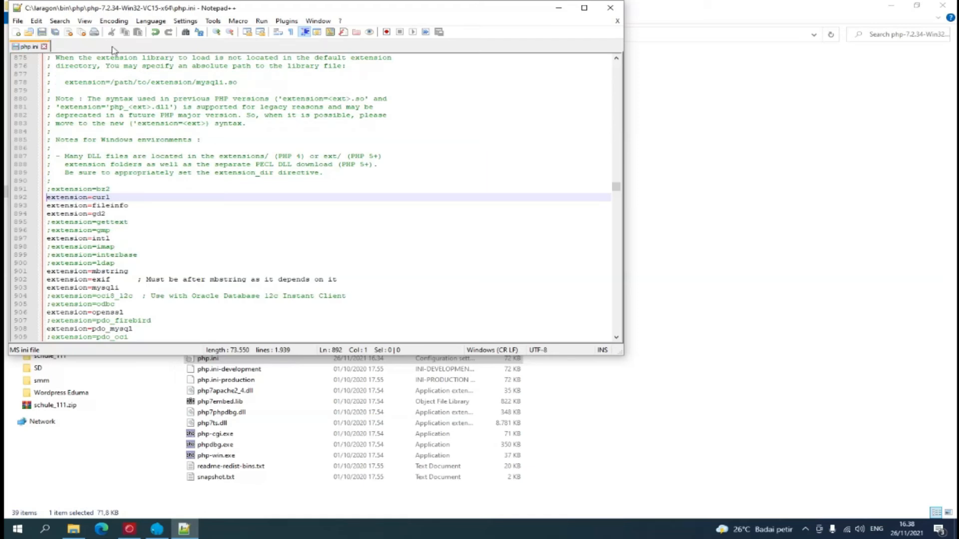
pyautogui.click(610, 7)
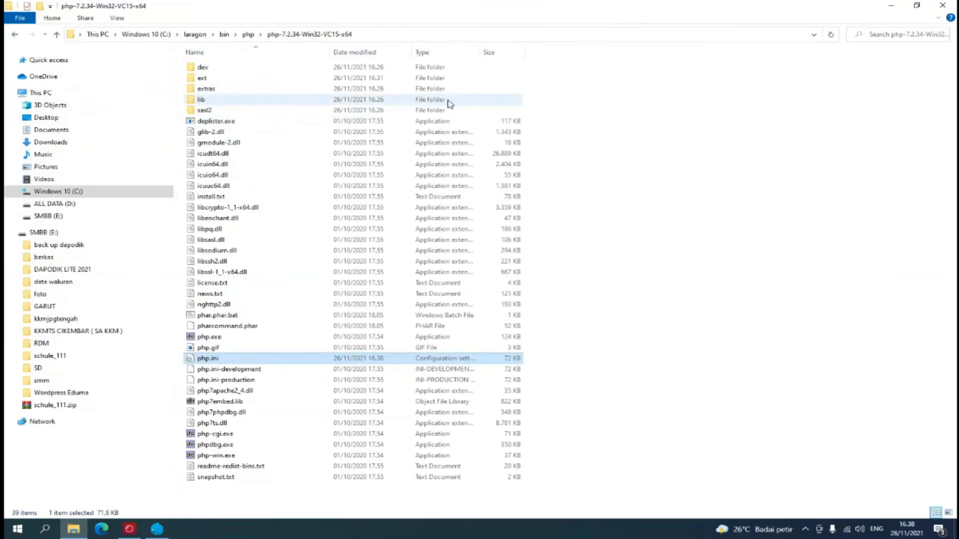
# Step: Close the php folder window and refresh the desktop
pyautogui.click(948, 8)
pyautogui.rightClick(427, 82)
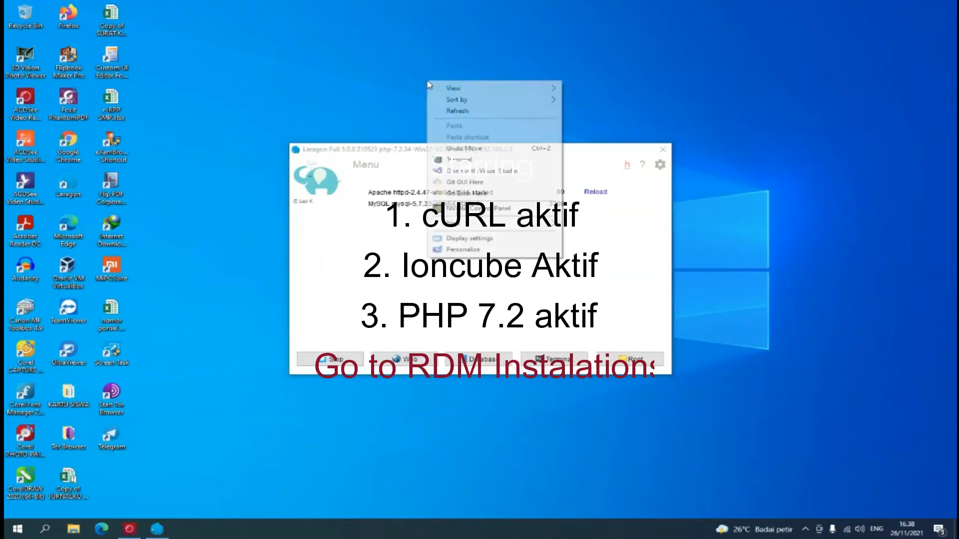
pyautogui.click(450, 110)
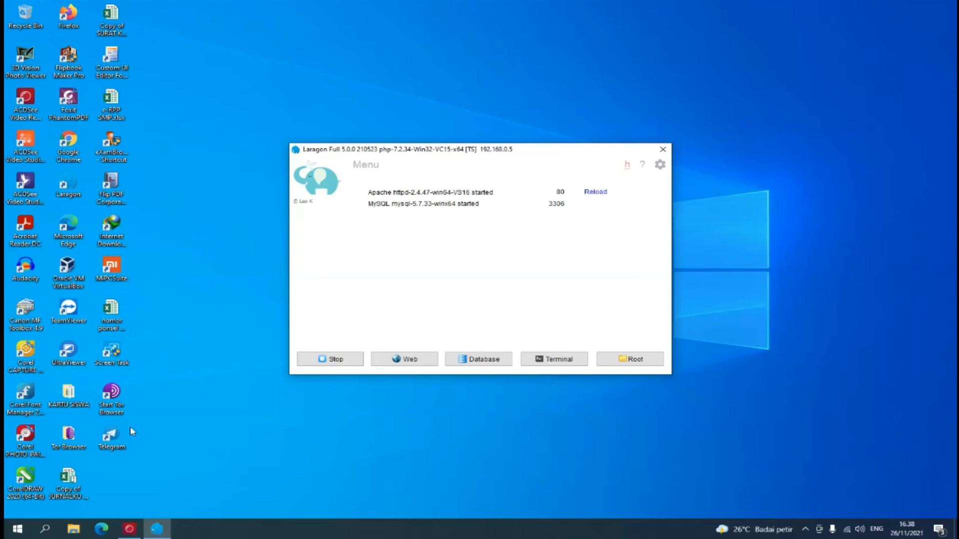
# Step: Open File Explorer at ALL DATA (D:)\2021, minimize it, and refresh the desktop
pyautogui.click(77, 529)
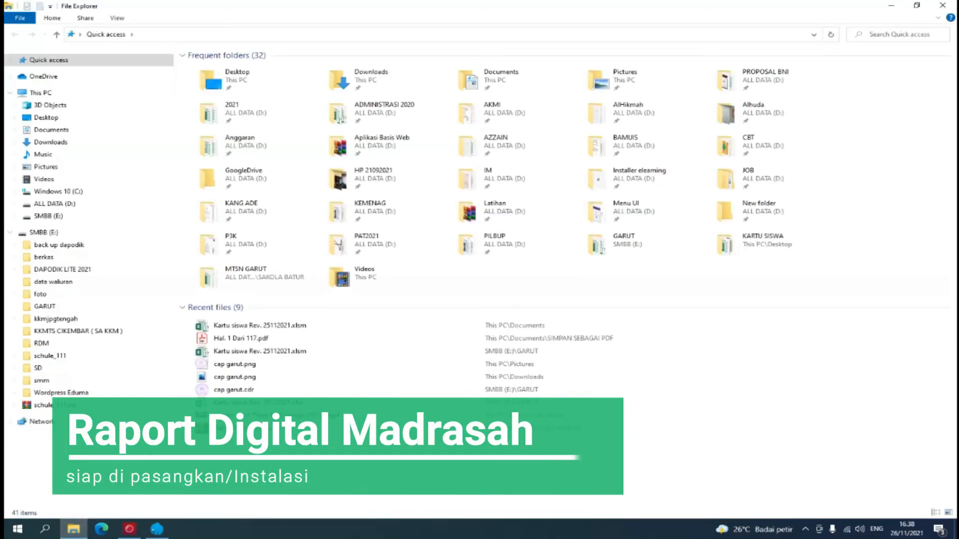
pyautogui.click(63, 207)
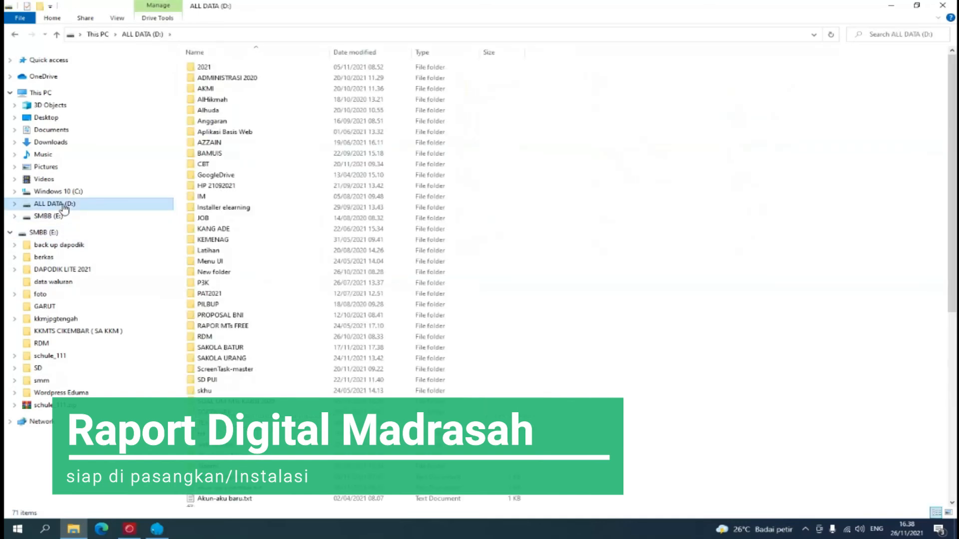
pyautogui.doubleClick(205, 67)
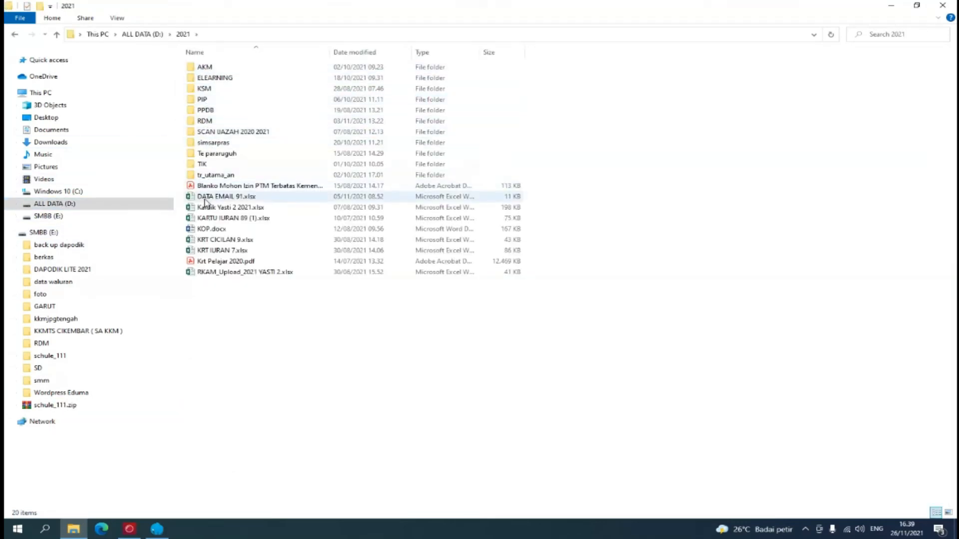
pyautogui.click(889, 7)
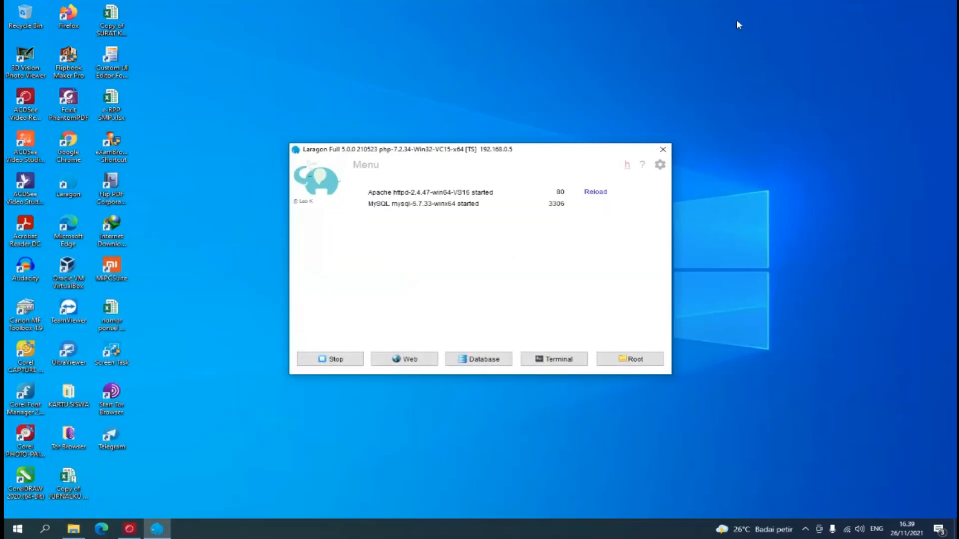
pyautogui.rightClick(428, 36)
pyautogui.click(457, 62)
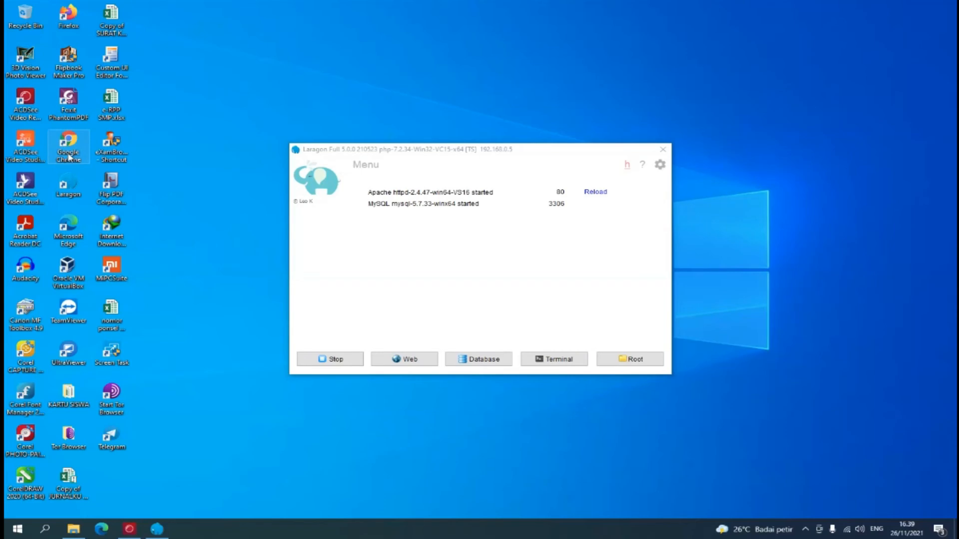
# Step: Search 'rdm kemenag' in Chrome and open the rdm.kemenag.go.id portal
pyautogui.doubleClick(69, 157)
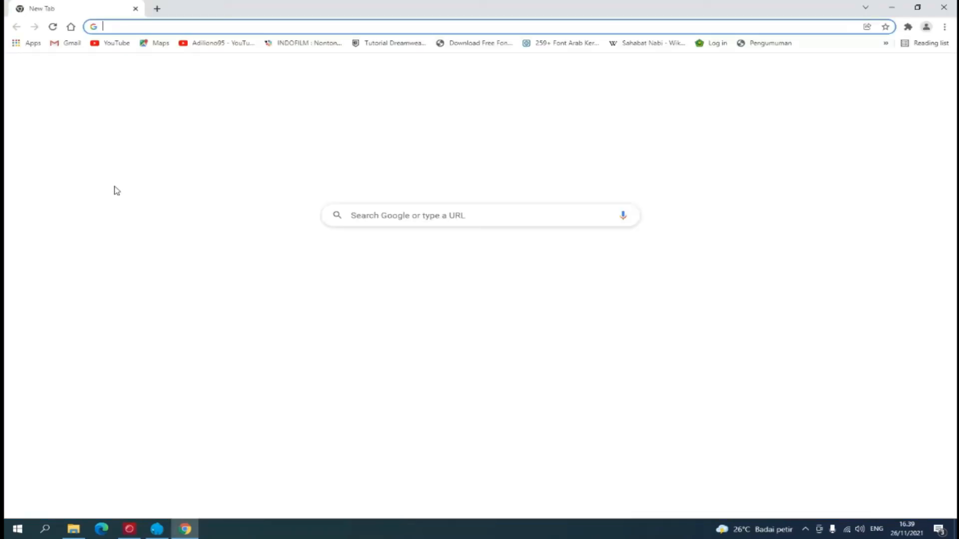
pyautogui.write('rdm')
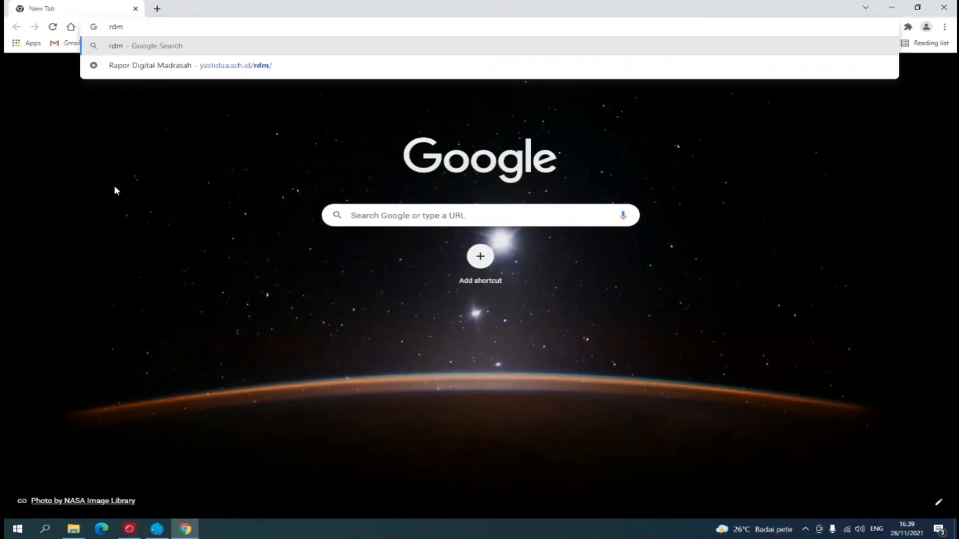
pyautogui.write(' kr')
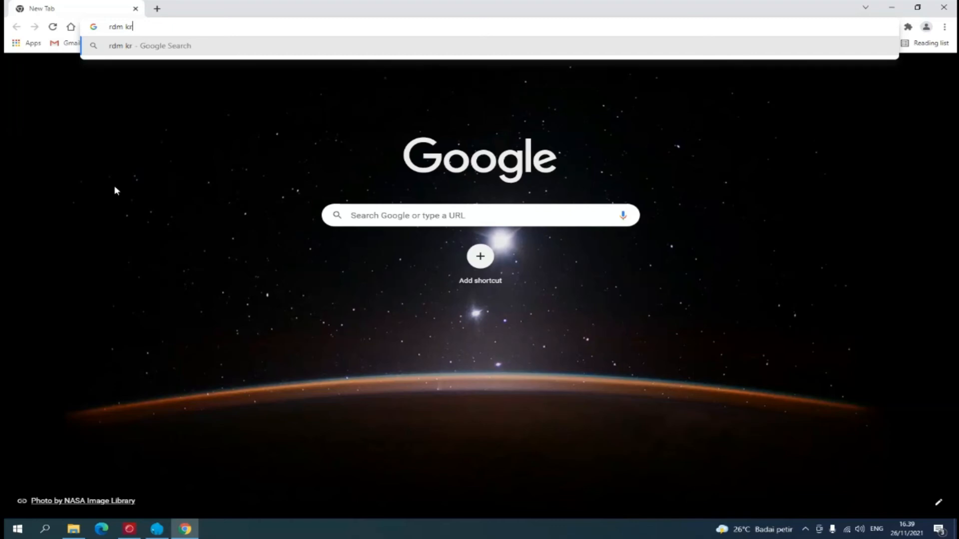
pyautogui.press('BackSpace')
pyautogui.write('emenag')
pyautogui.press('Return')
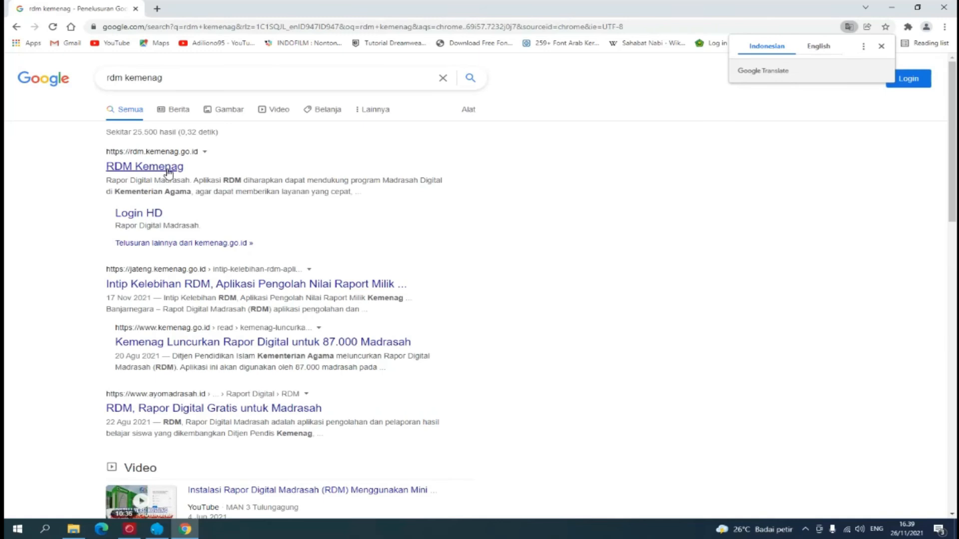
pyautogui.click(167, 170)
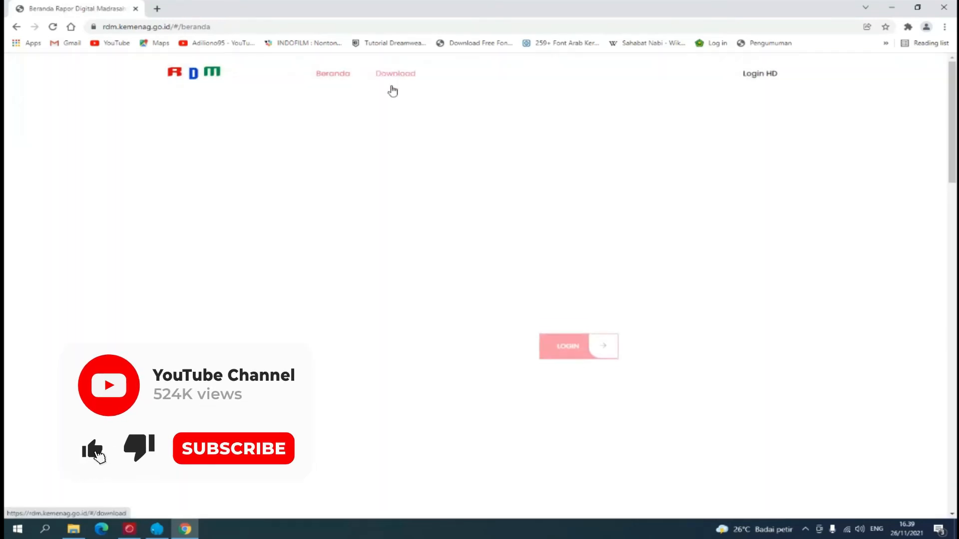
# Step: Go to the Download page and scroll to the VDI, XAMPP and Hosting version cards
pyautogui.scroll(-3, 388, 239)
pyautogui.scroll(-5, 388, 238)
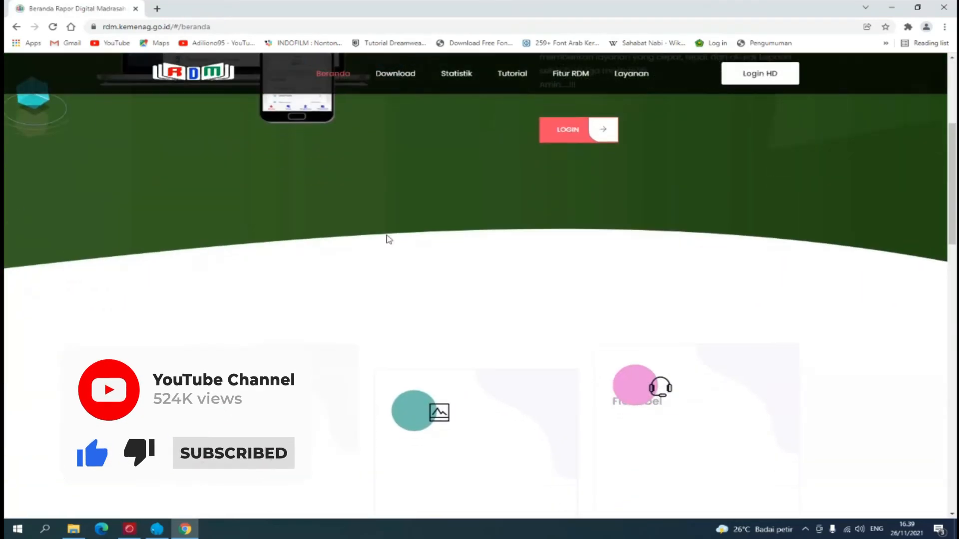
pyautogui.scroll(-2, 470, 310)
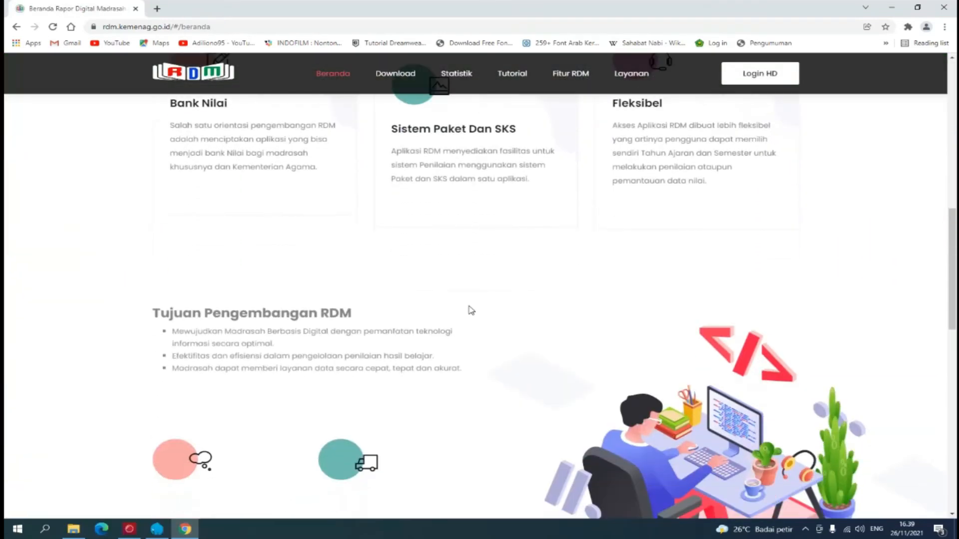
pyautogui.scroll(8, 469, 310)
pyautogui.click(409, 79)
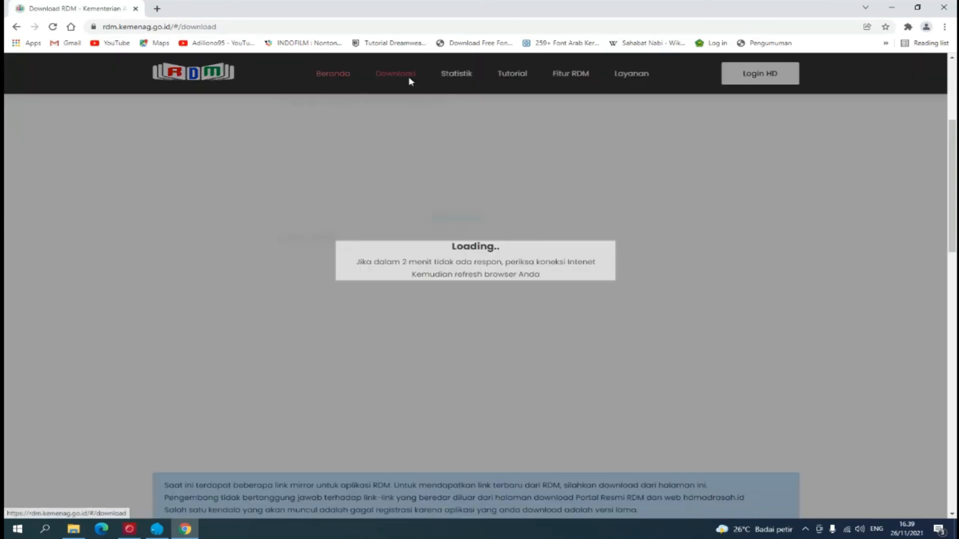
pyautogui.scroll(-4, 368, 275)
pyautogui.scroll(-4, 368, 275)
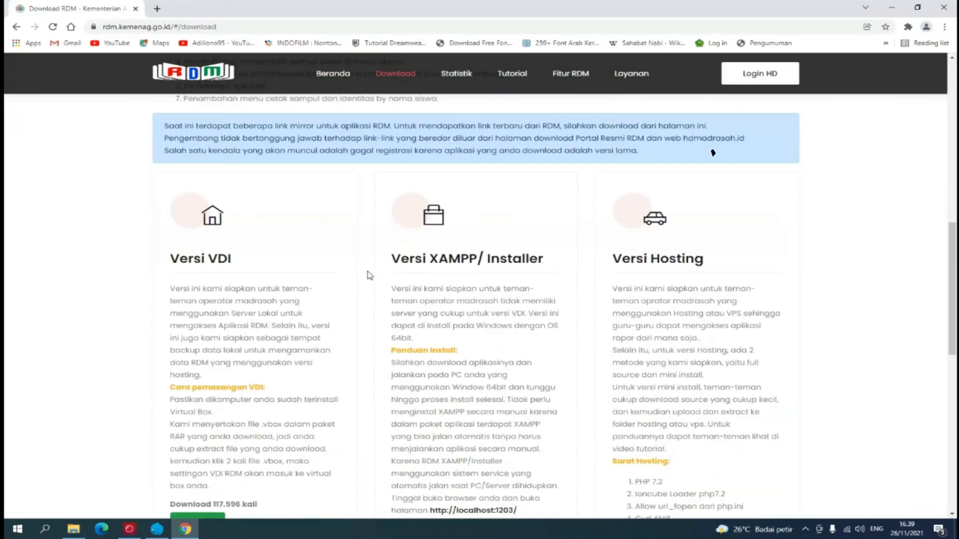
pyautogui.scroll(-3, 368, 274)
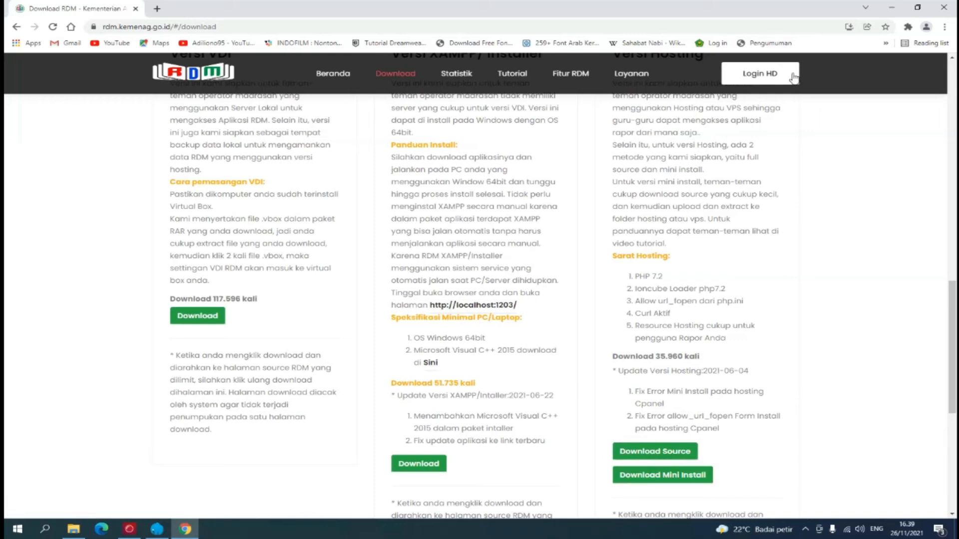
# Step: Close Chrome, check the RDMhosting folder in D:\2021\RDM, and copy it
pyautogui.click(937, 10)
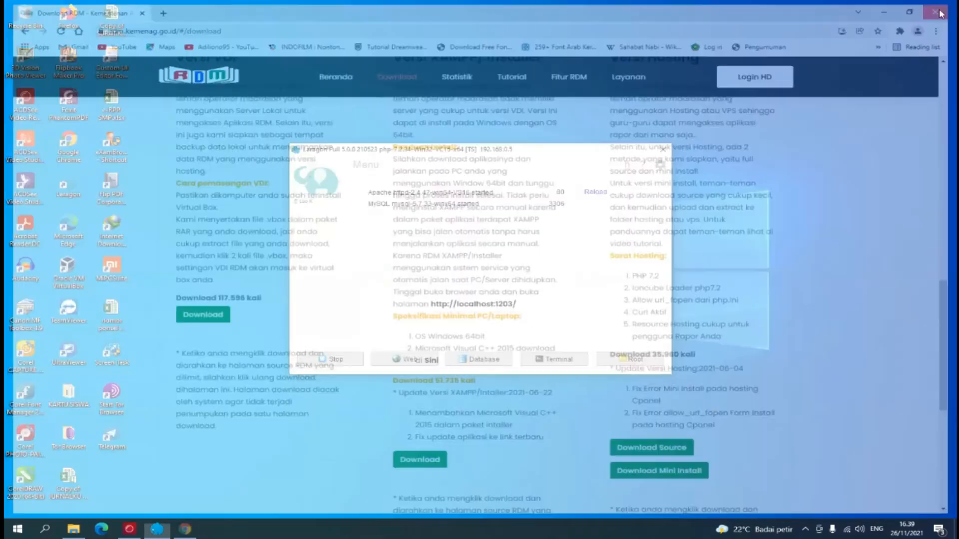
pyautogui.click(73, 529)
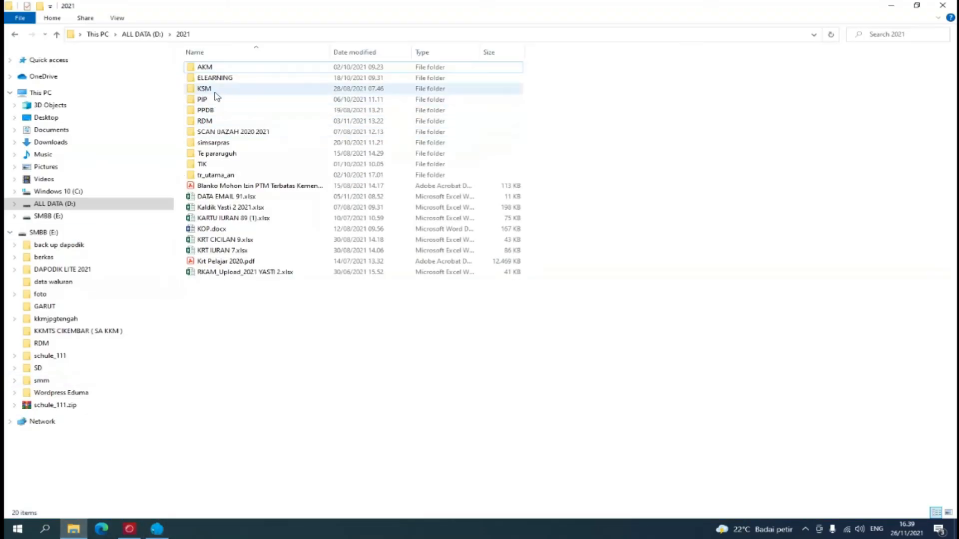
pyautogui.doubleClick(209, 121)
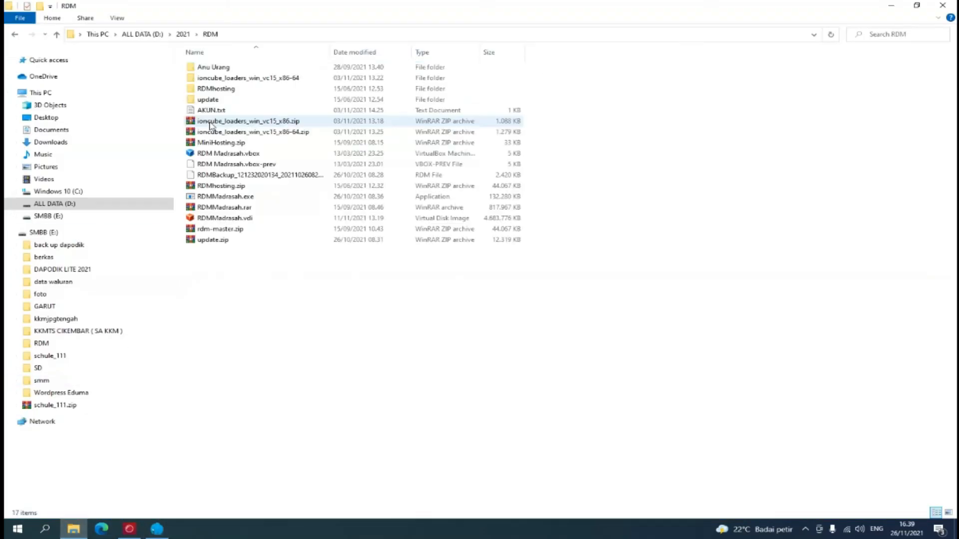
pyautogui.click(231, 186)
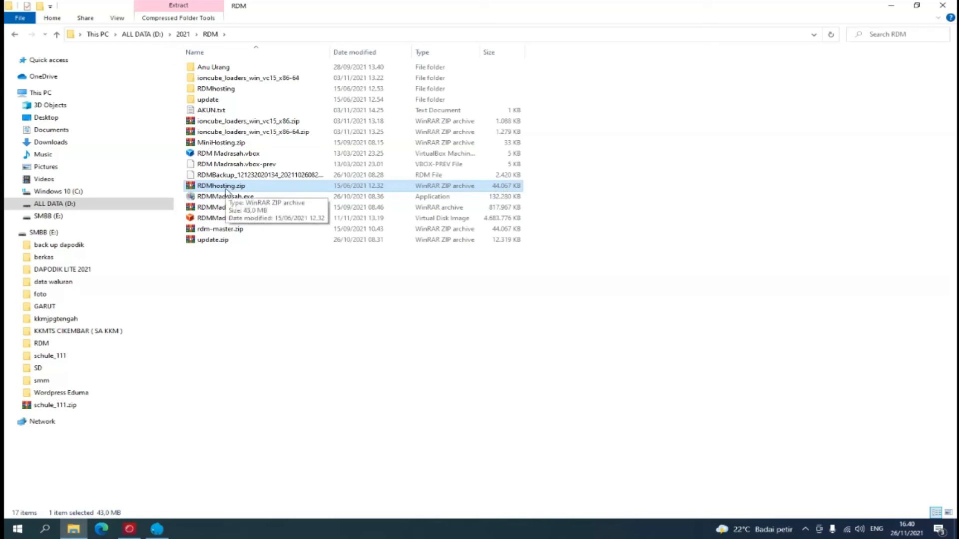
pyautogui.doubleClick(230, 90)
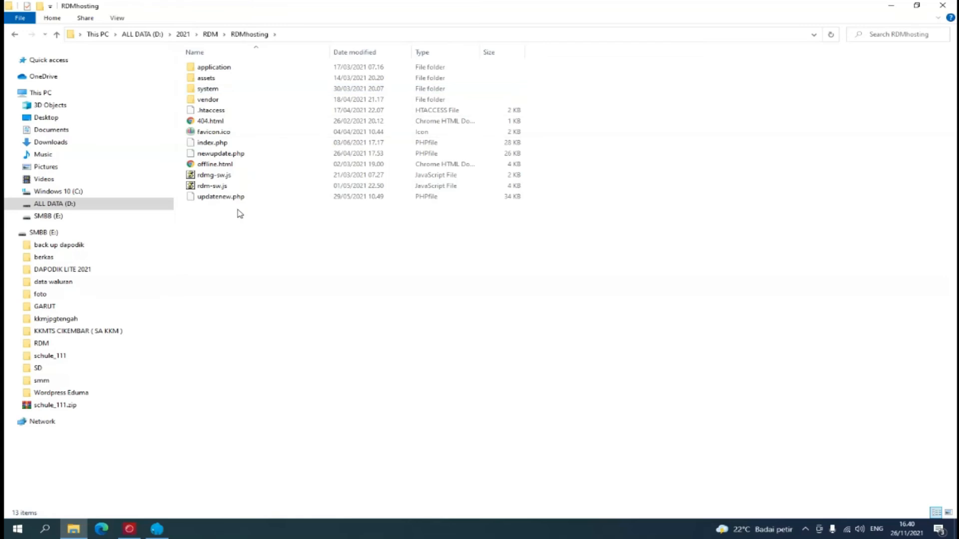
pyautogui.click(18, 36)
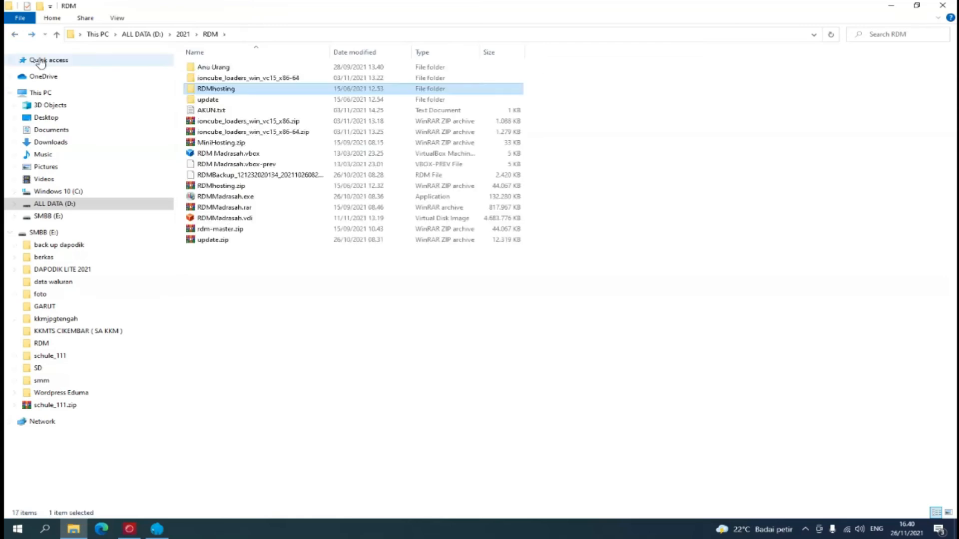
pyautogui.click(221, 189)
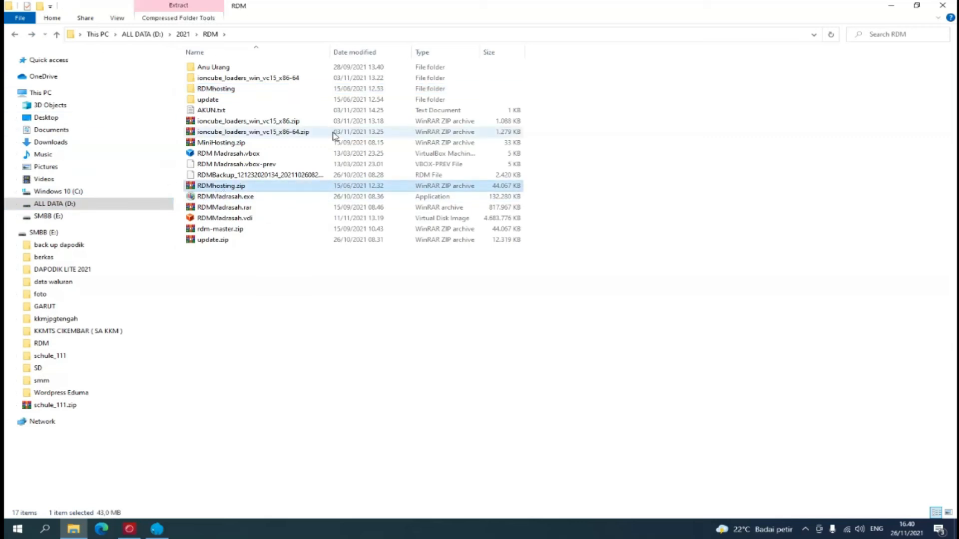
pyautogui.click(204, 92)
pyautogui.rightClick(204, 92)
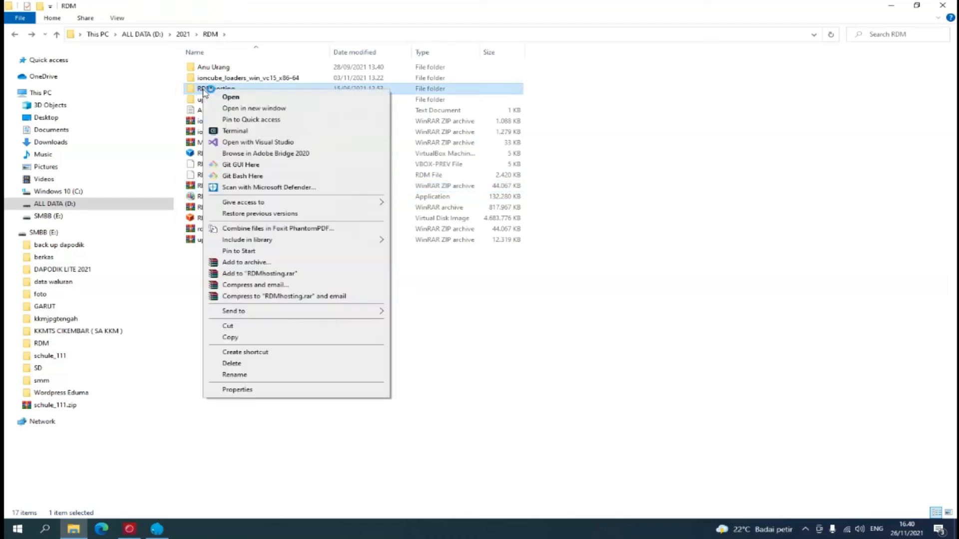
pyautogui.click(230, 337)
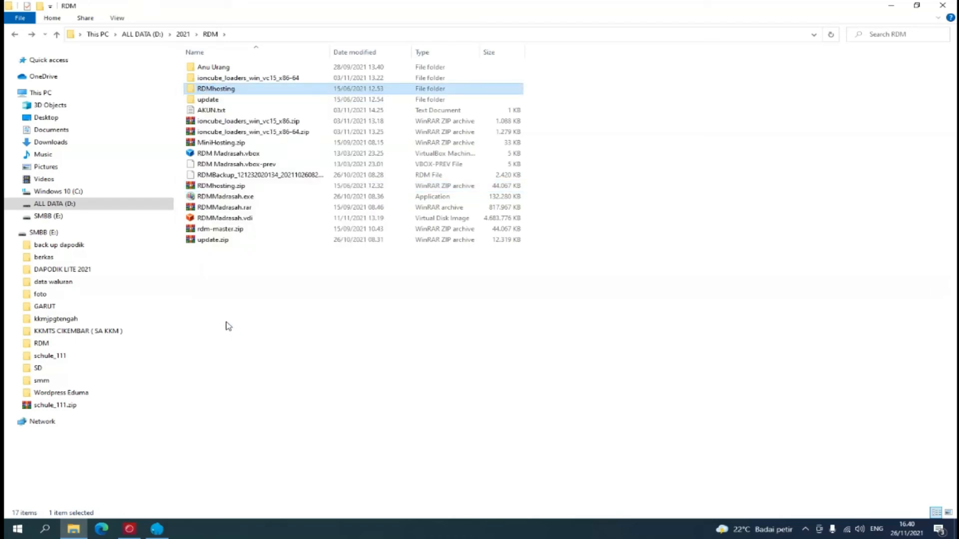
pyautogui.click(79, 194)
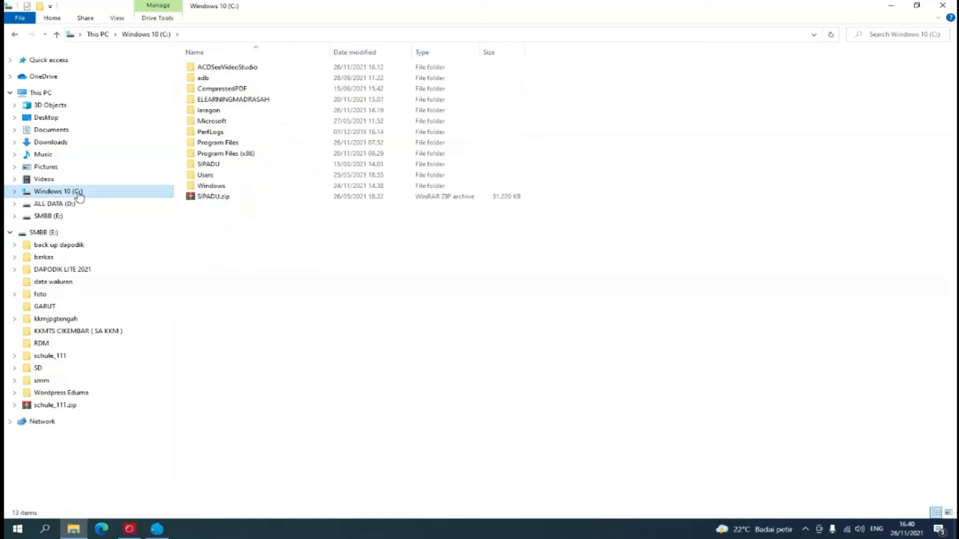
pyautogui.doubleClick(209, 110)
pyautogui.click(212, 122)
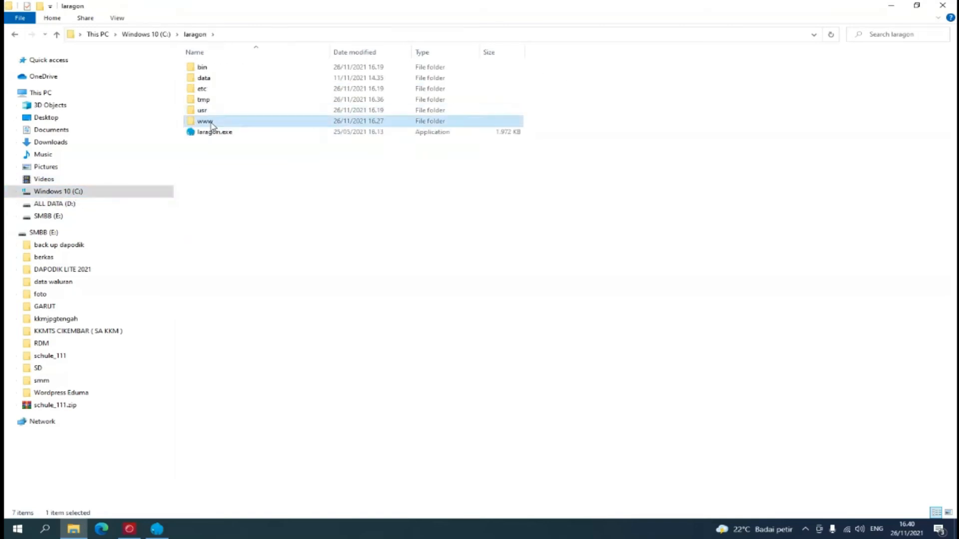
pyautogui.doubleClick(212, 124)
pyautogui.rightClick(239, 148)
pyautogui.click(266, 218)
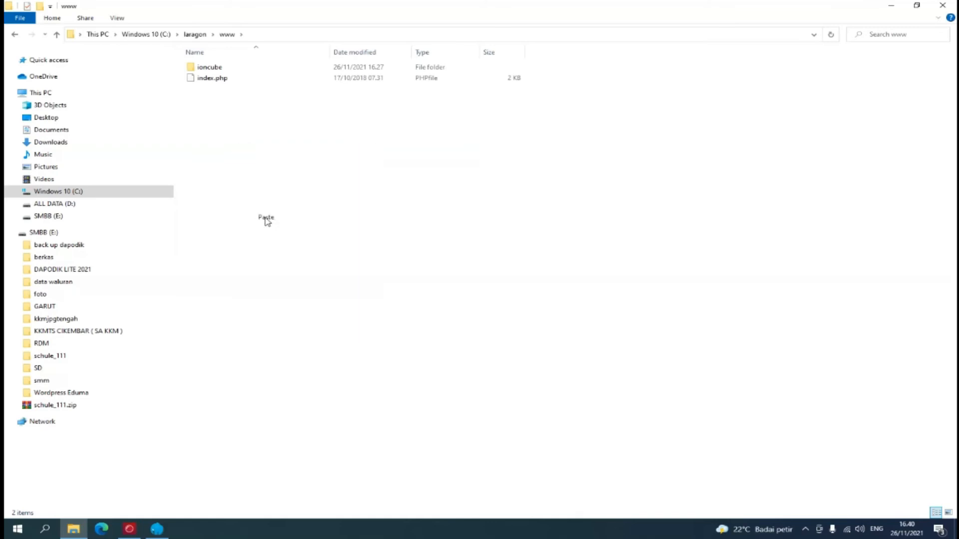
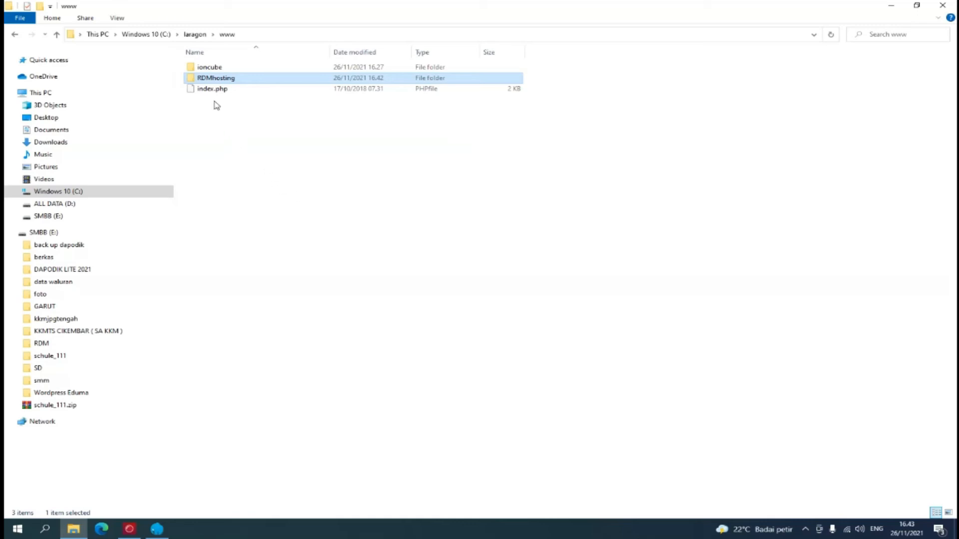
# Step: Rename the RDMhosting folder in C:\laragon\www to rdm
pyautogui.moveTo(210, 83)
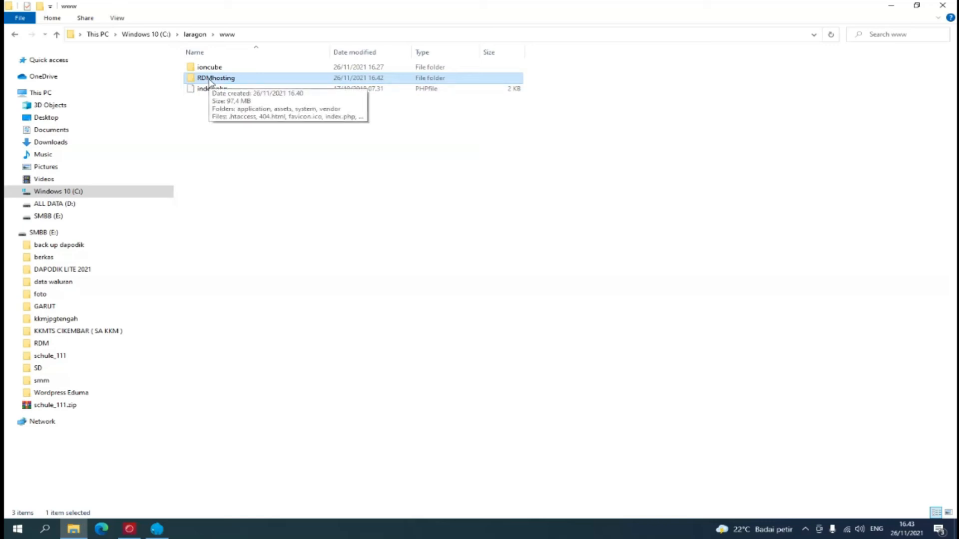
pyautogui.click(210, 80)
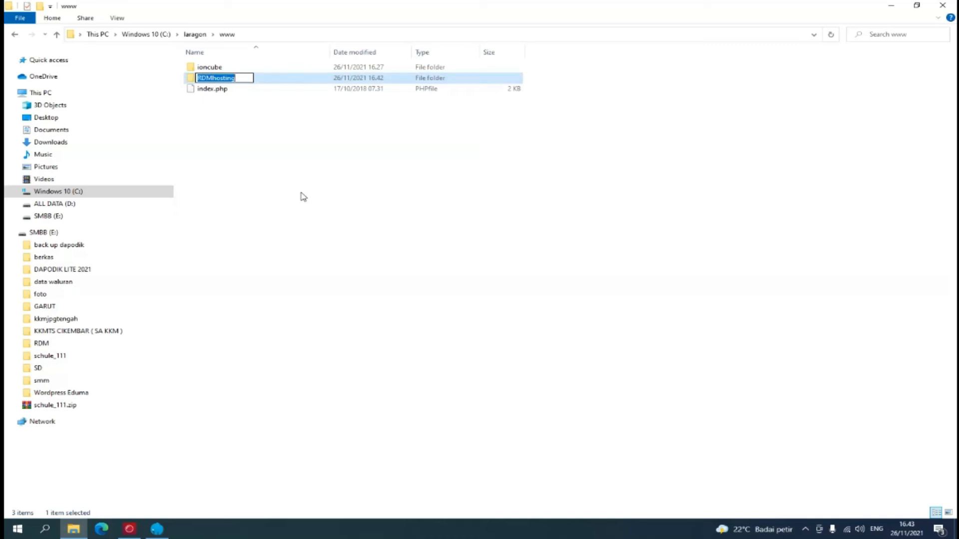
pyautogui.write('rd')
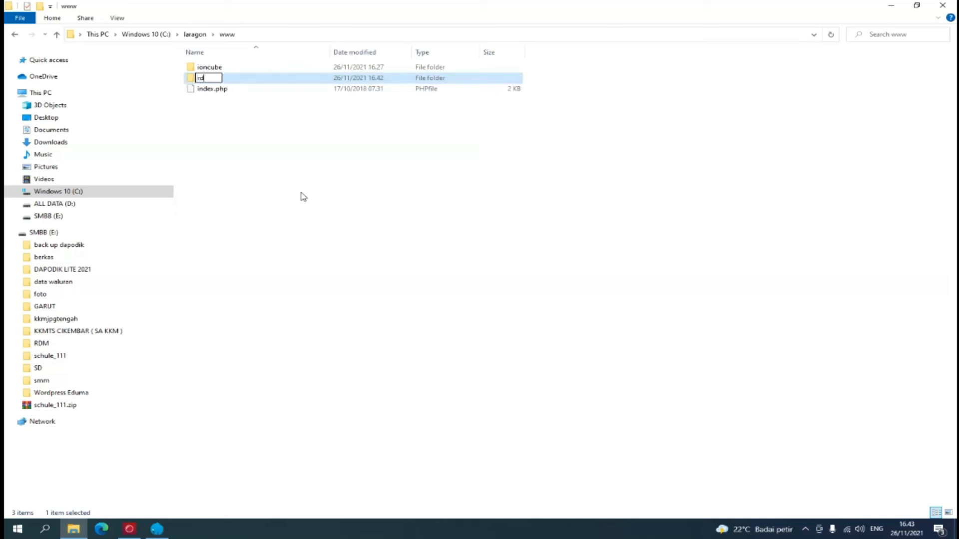
pyautogui.write('m')
pyautogui.click(303, 196)
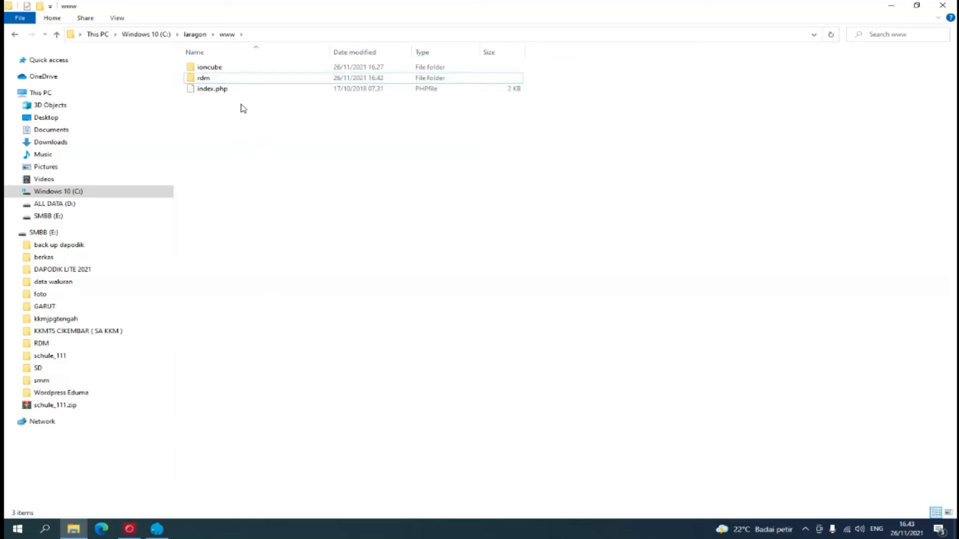
# Step: Permanently delete the ioncube folder with Shift+Delete, leaving rdm and index.php
pyautogui.click(210, 71)
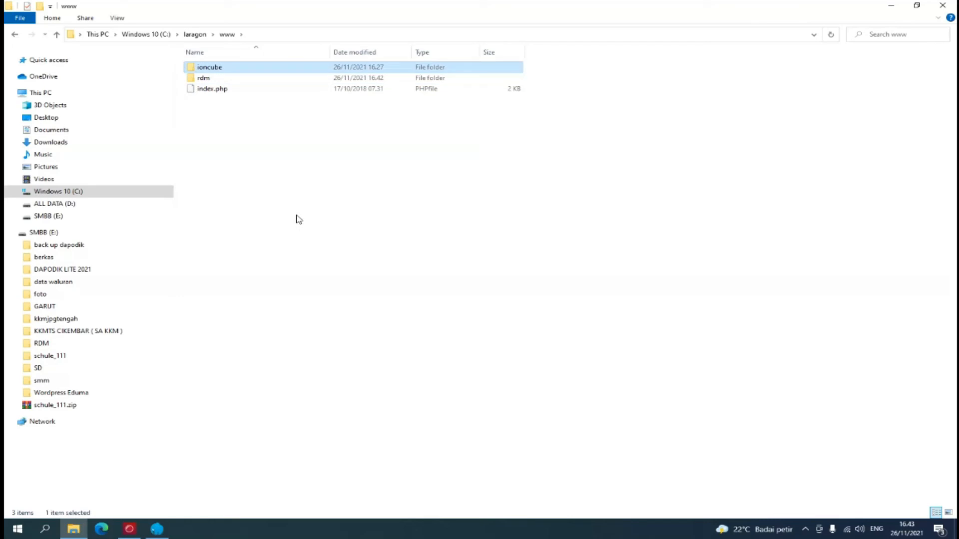
pyautogui.hotkey('shift', 'Delete')
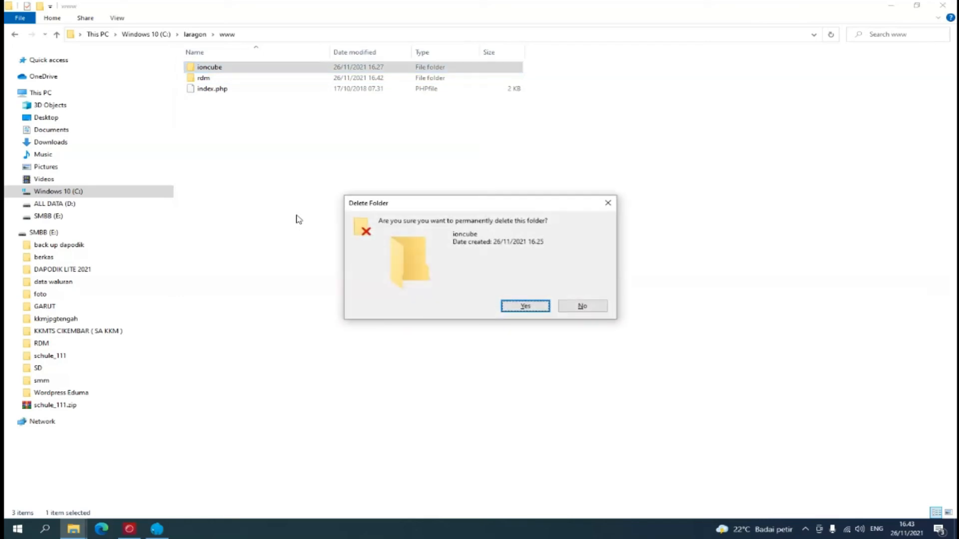
pyautogui.press('Return')
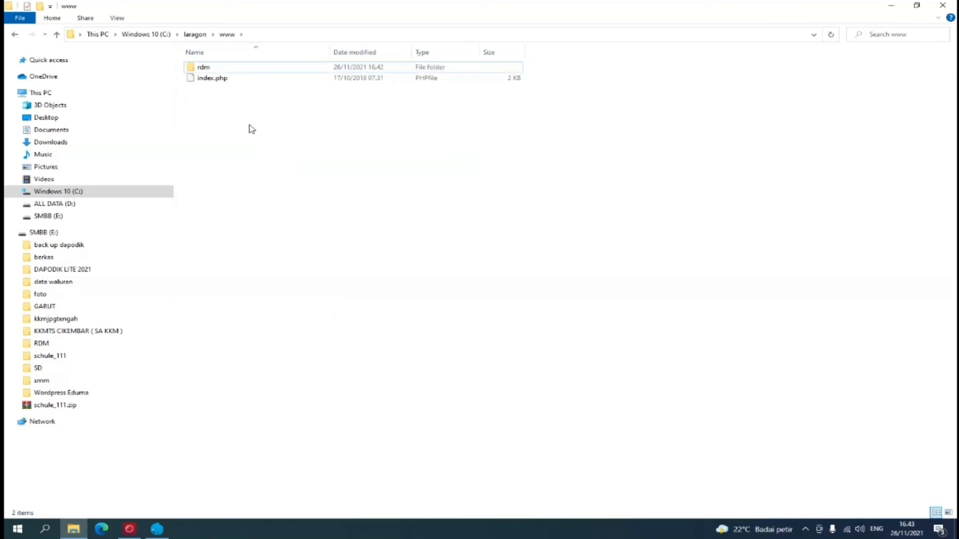
pyautogui.click(202, 71)
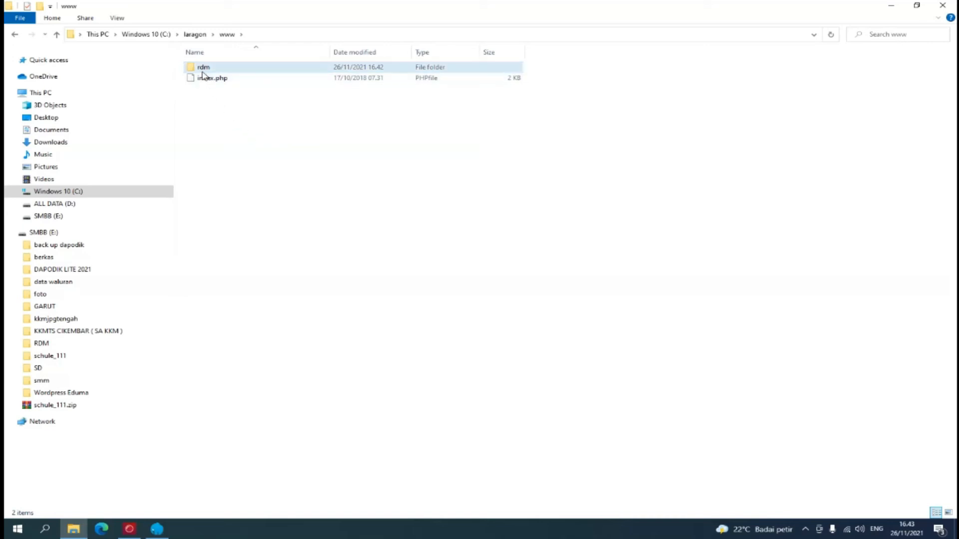
pyautogui.click(255, 149)
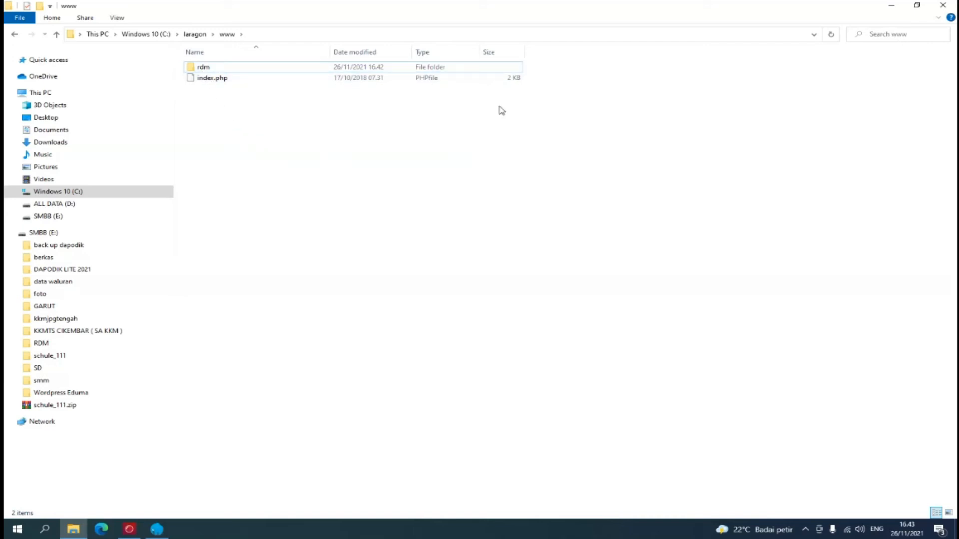
# Step: Close File Explorer, refresh the desktop, and launch phpMyAdmin from Laragon's Database menu
pyautogui.click(942, 9)
pyautogui.rightClick(564, 34)
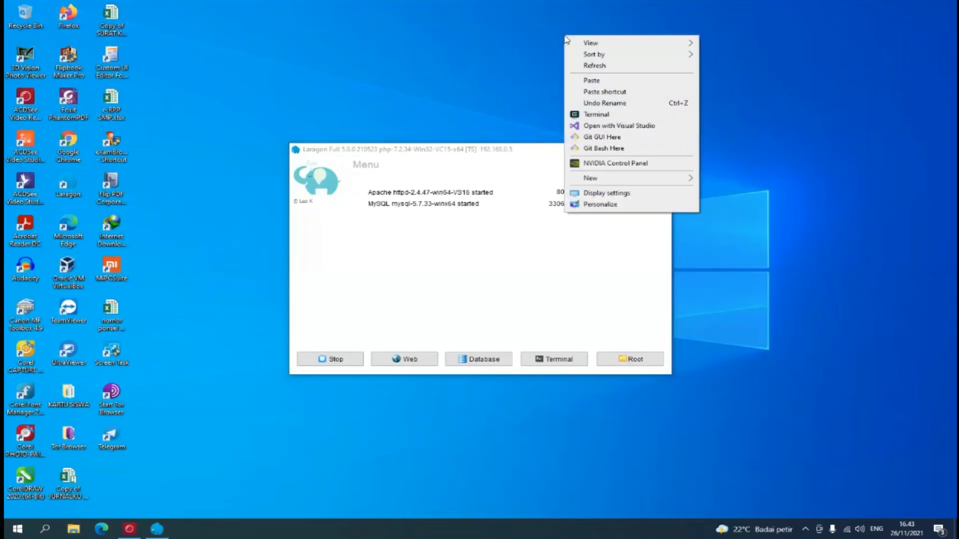
pyautogui.click(594, 67)
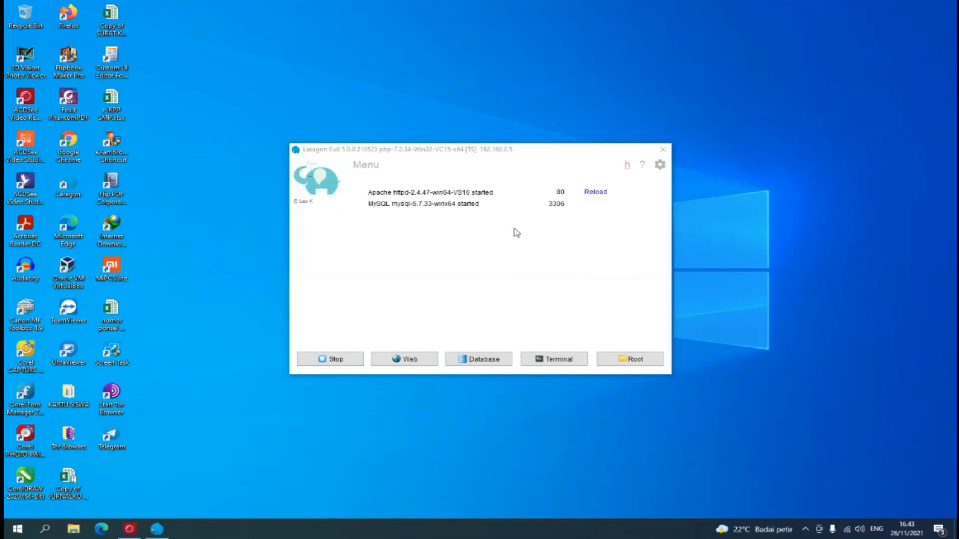
pyautogui.click(486, 360)
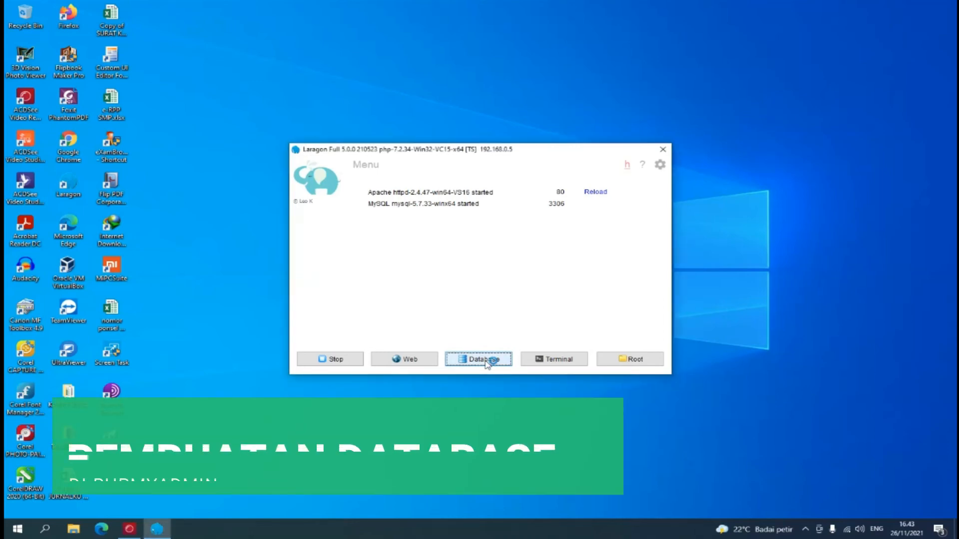
pyautogui.click(510, 390)
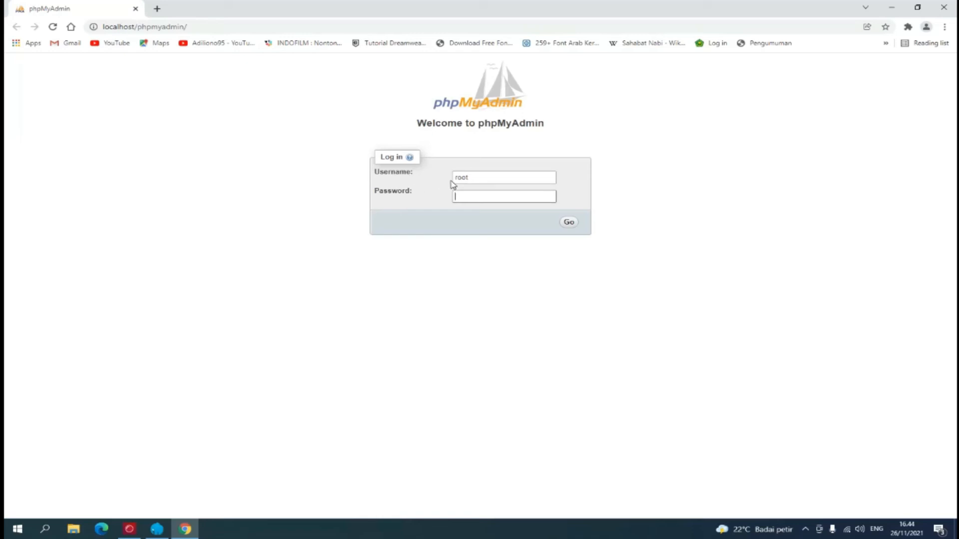
# Step: Log in to phpMyAdmin as root with an empty password and view the Databases list
pyautogui.click(475, 176)
pyautogui.click(569, 224)
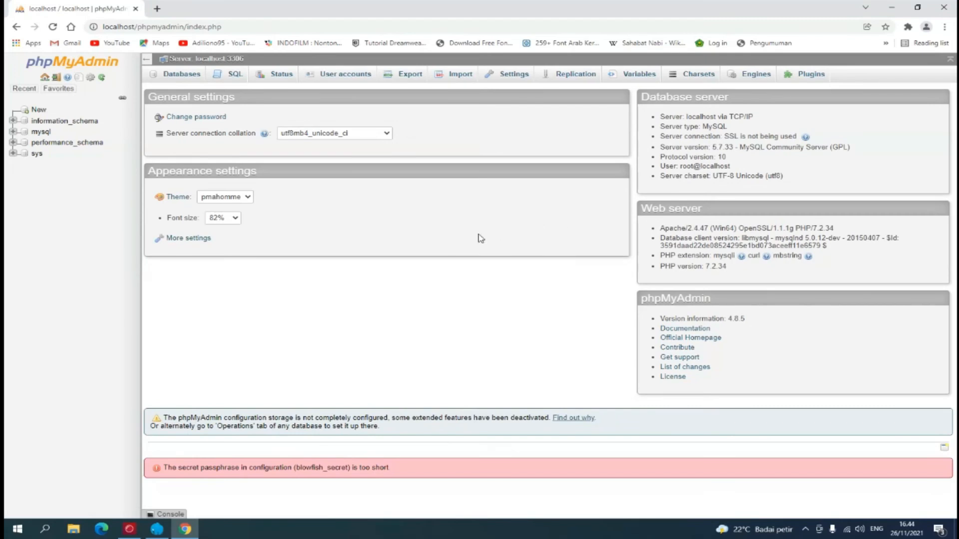
pyautogui.click(181, 79)
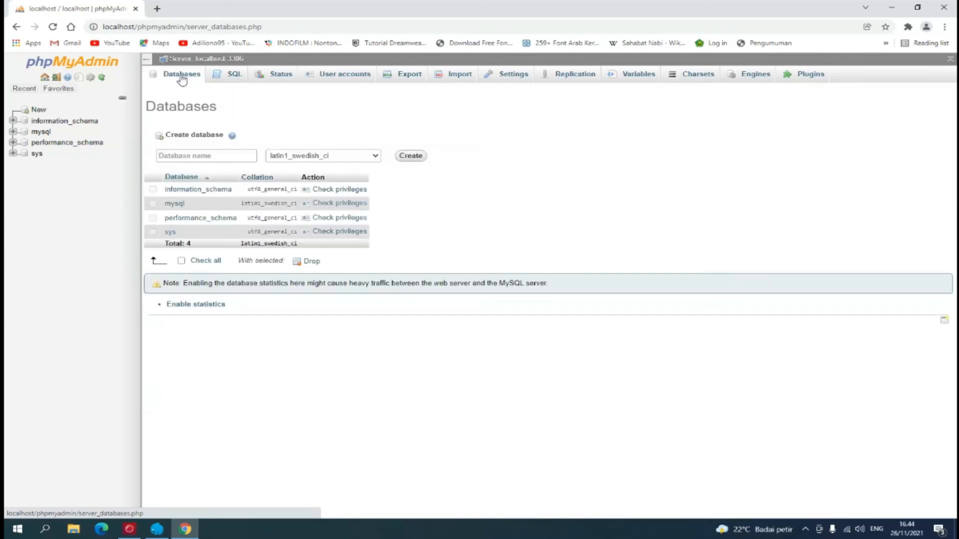
# Step: Enter rdmku as the new database name and create the empty rdmku database
pyautogui.click(194, 155)
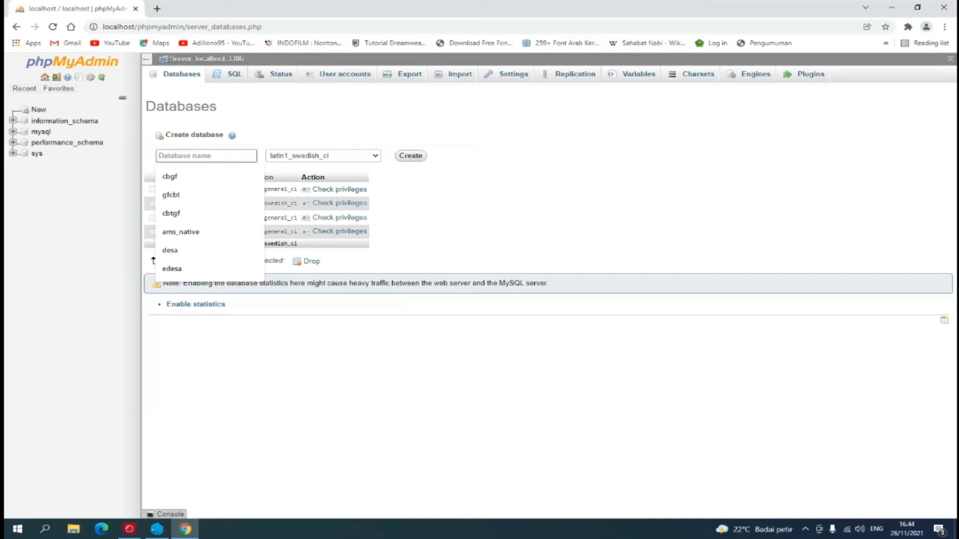
pyautogui.write('rd')
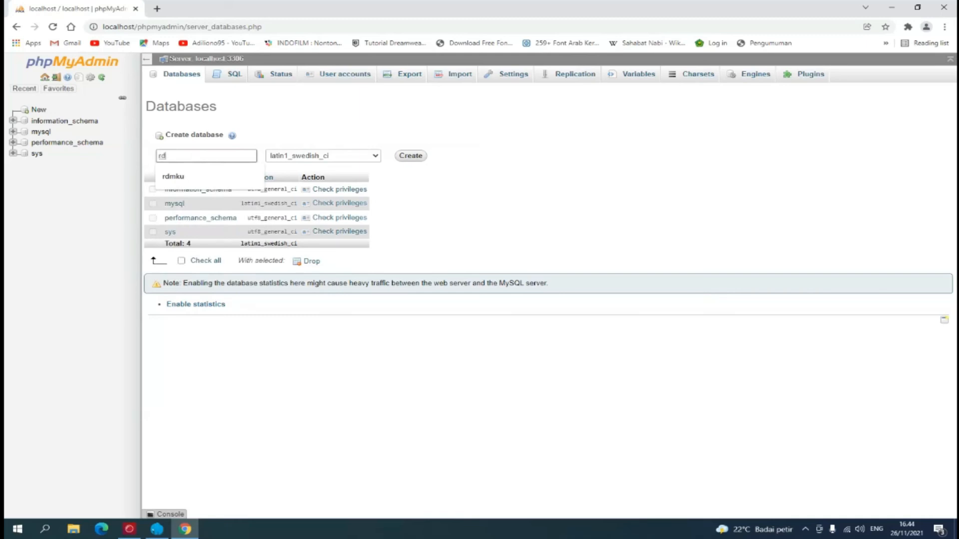
pyautogui.click(180, 177)
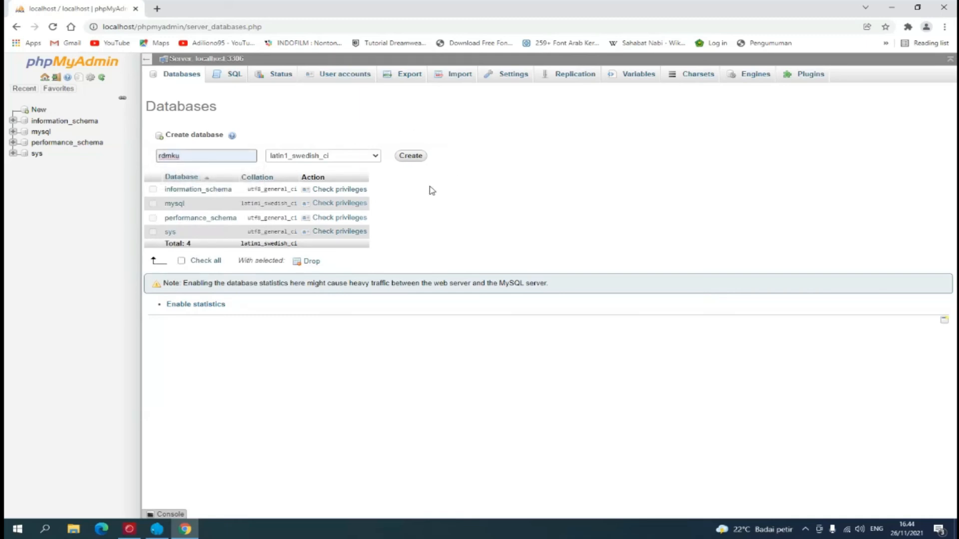
pyautogui.click(411, 157)
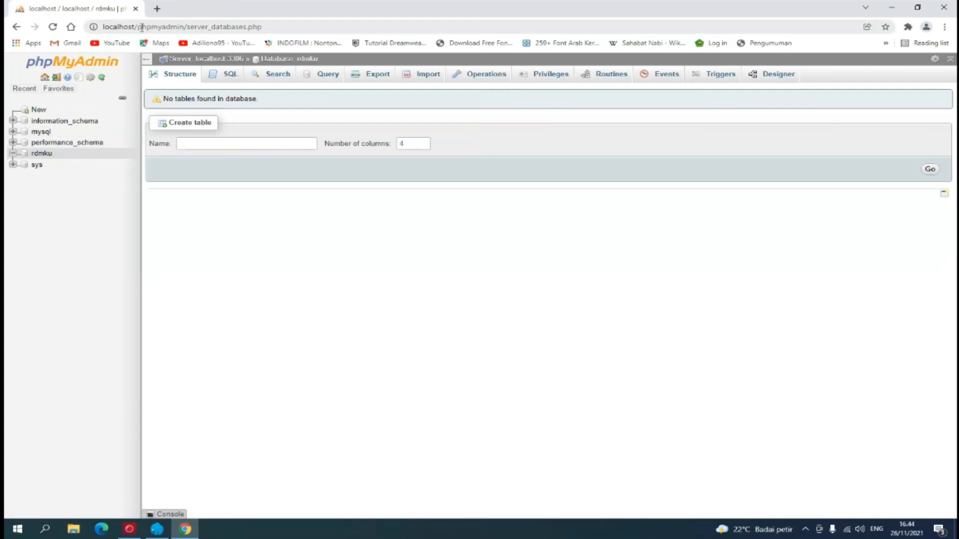
pyautogui.moveTo(138, 27); pyautogui.dragTo(239, 27)
# Step: Confirm the rdm folder exists in C:\laragon\www and enter localhost/rdm in a new Chrome tab
pyautogui.click(157, 10)
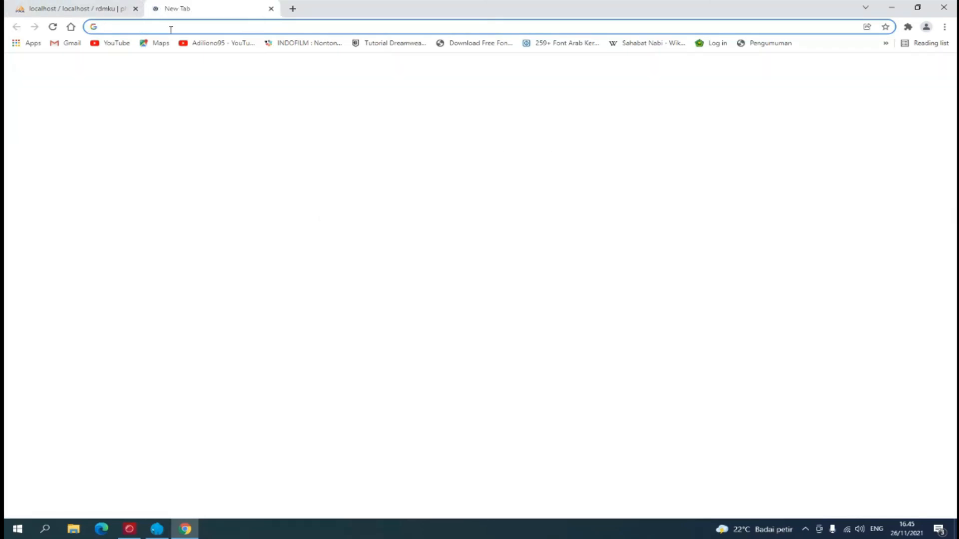
pyautogui.write('localhos')
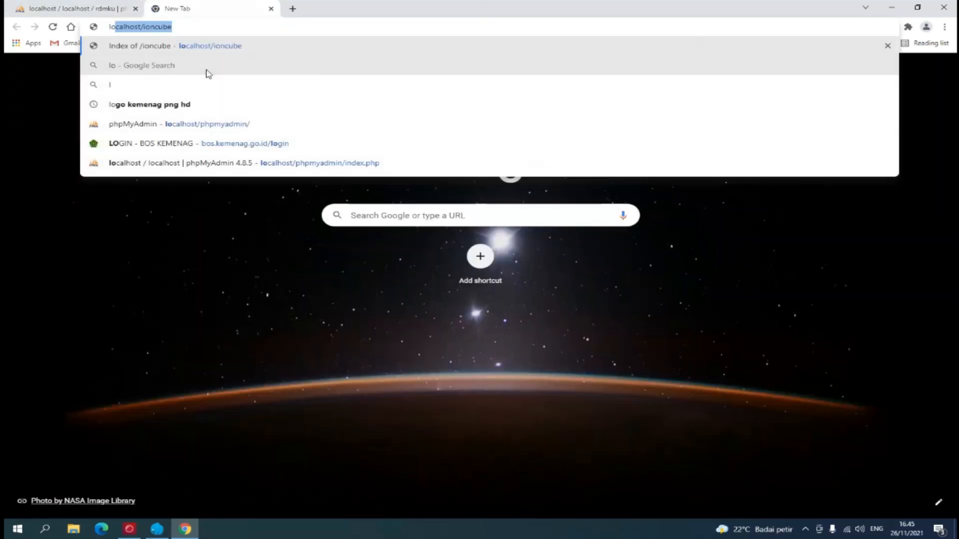
pyautogui.write('t')
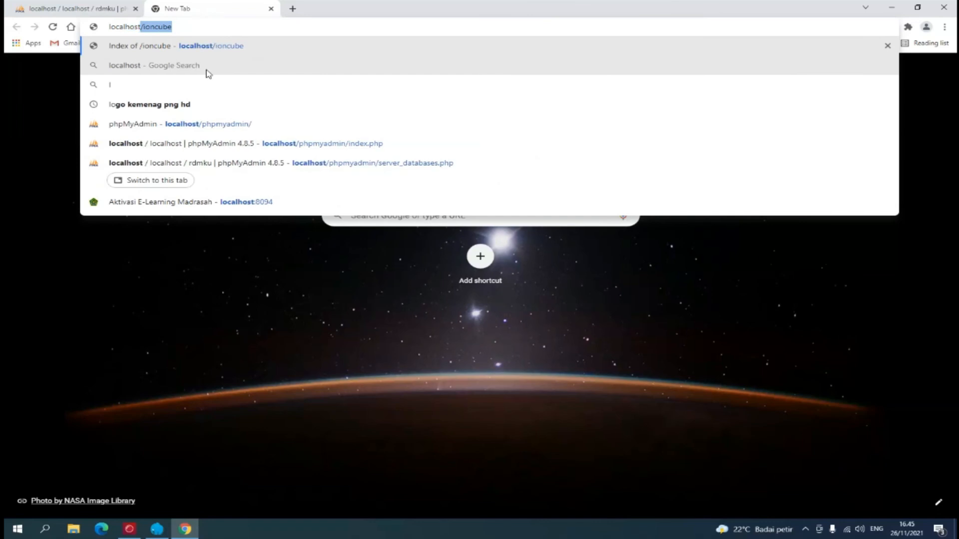
pyautogui.write('/')
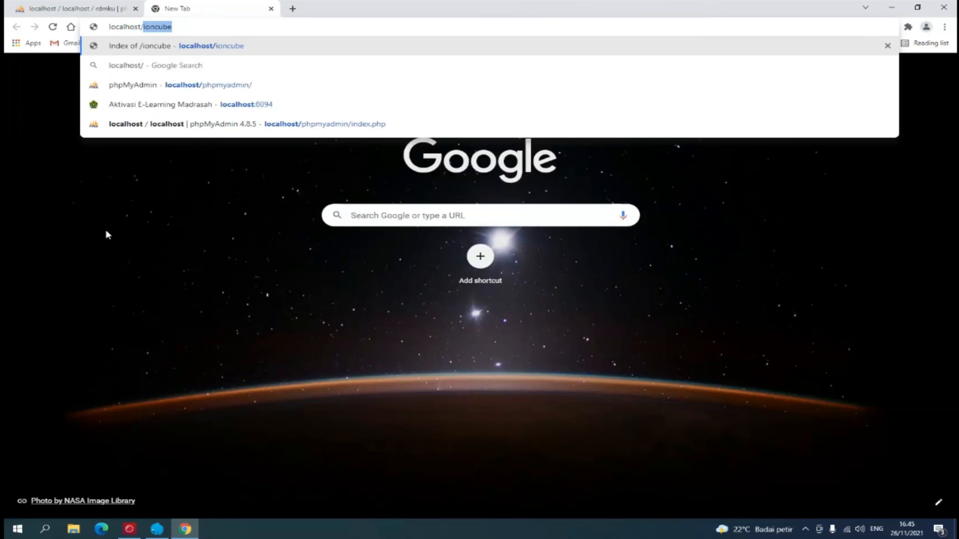
pyautogui.click(74, 528)
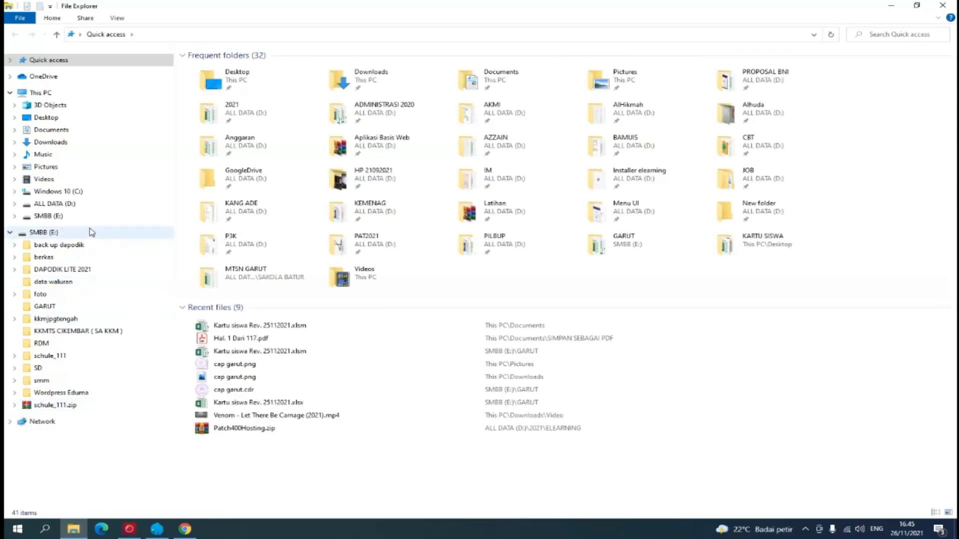
pyautogui.click(70, 191)
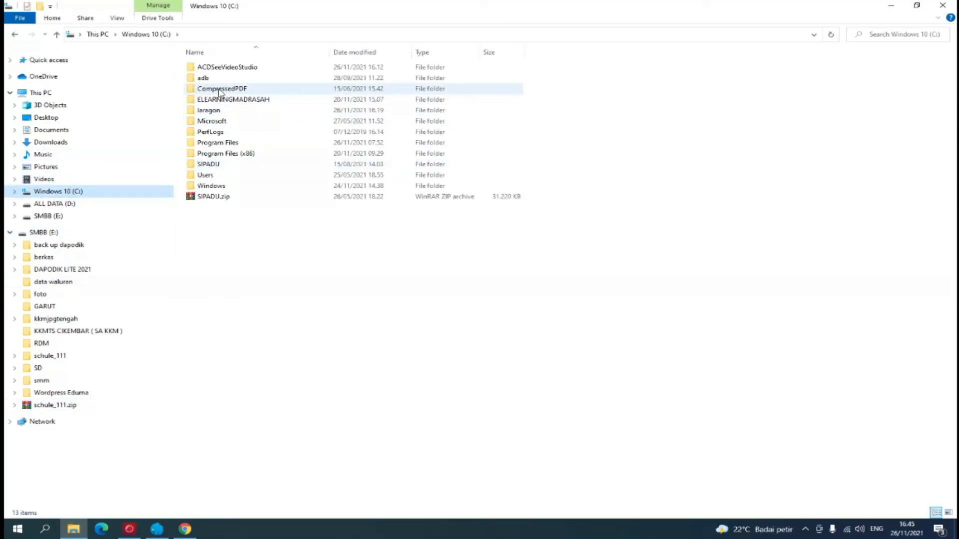
pyautogui.doubleClick(222, 111)
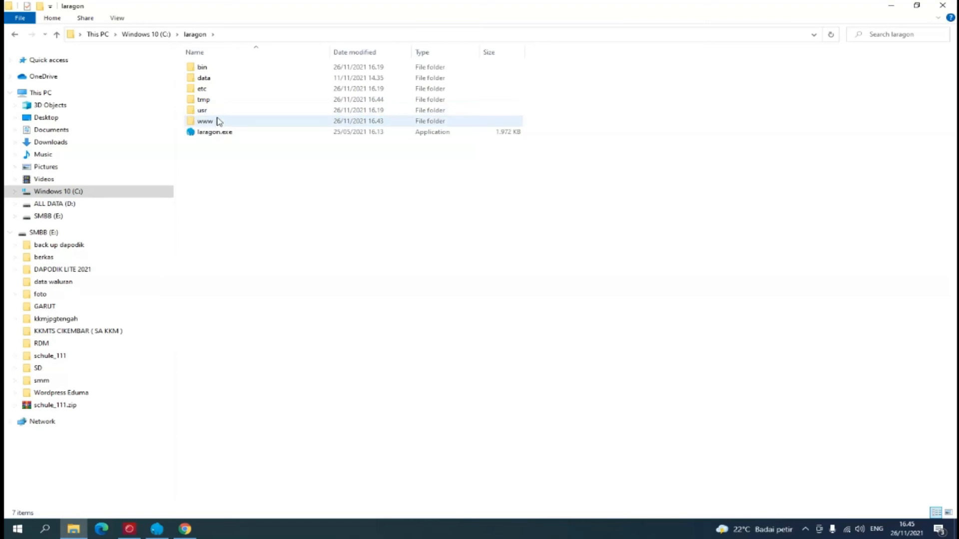
pyautogui.doubleClick(217, 121)
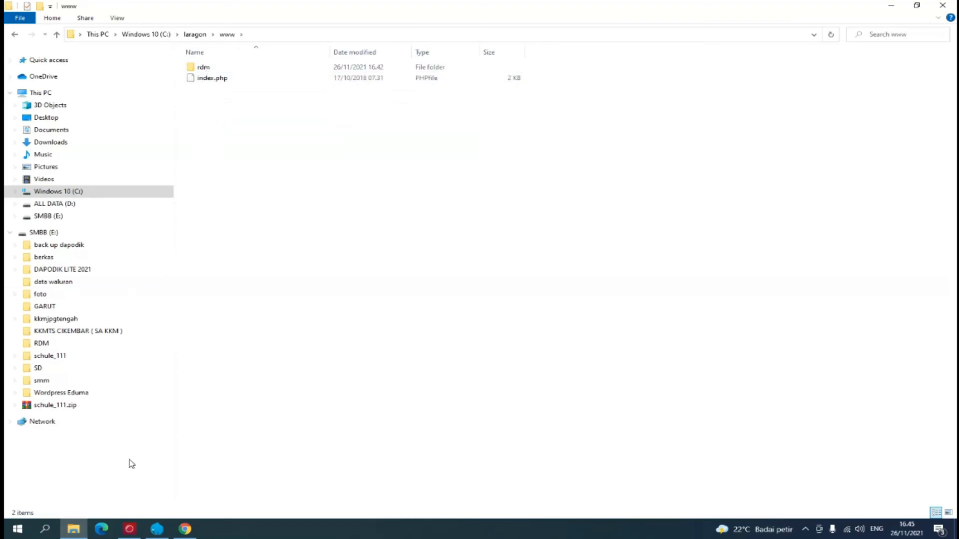
pyautogui.click(185, 529)
pyautogui.write('localhost/')
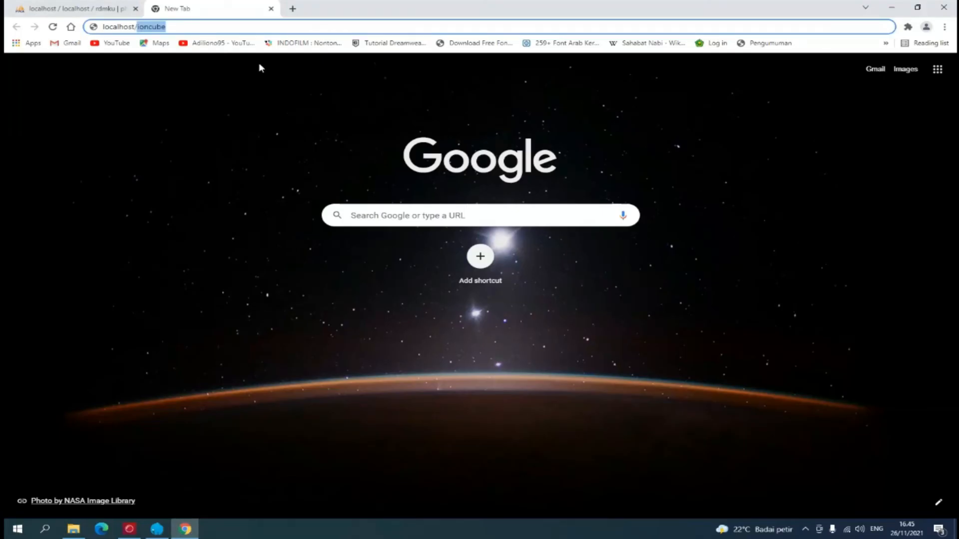
pyautogui.write('rdm')
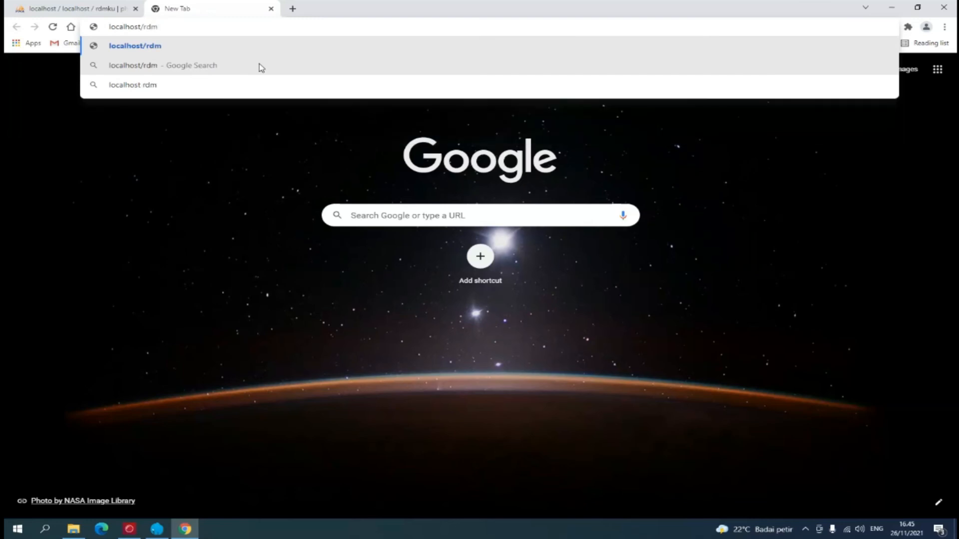
# Step: Load localhost/rdm and install RDM with database user root and database name rdmku
pyautogui.press('Return')
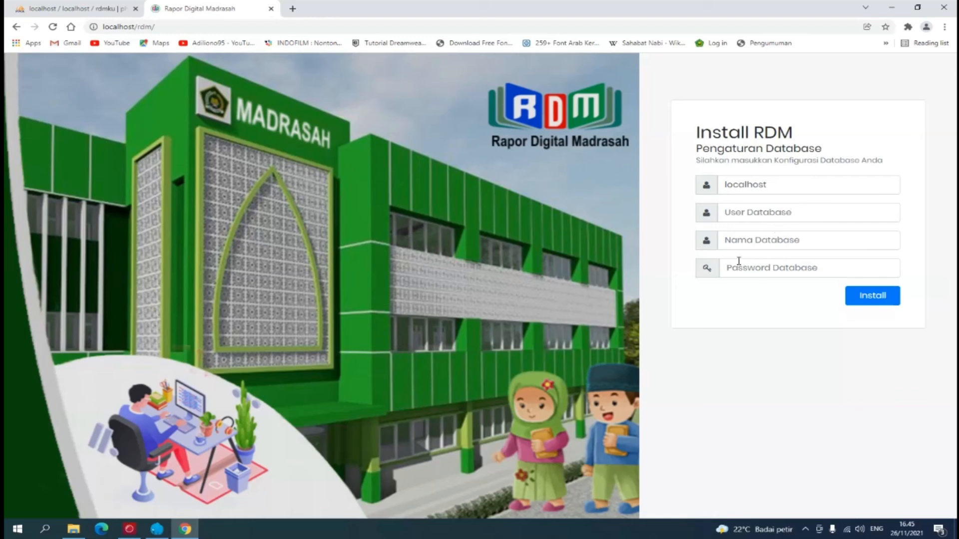
pyautogui.click(99, 10)
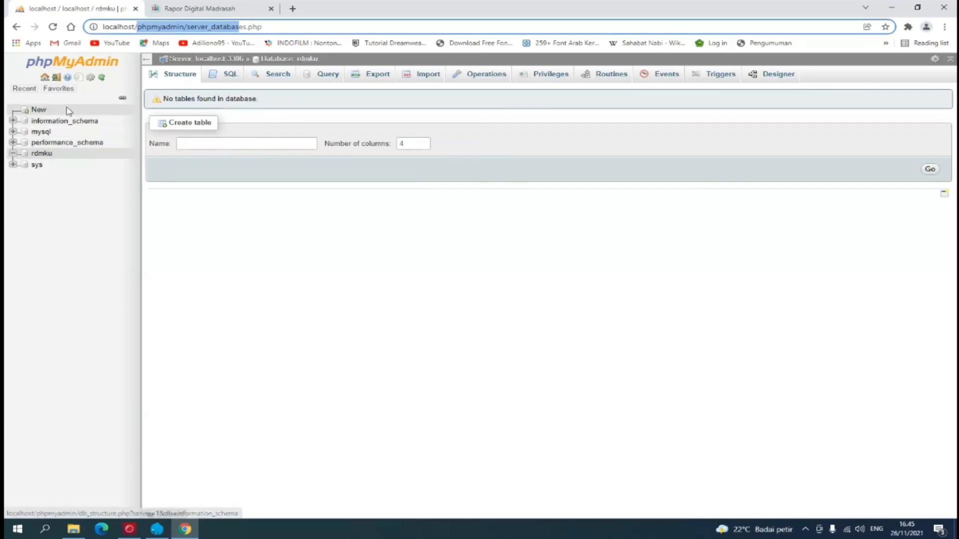
pyautogui.click(134, 10)
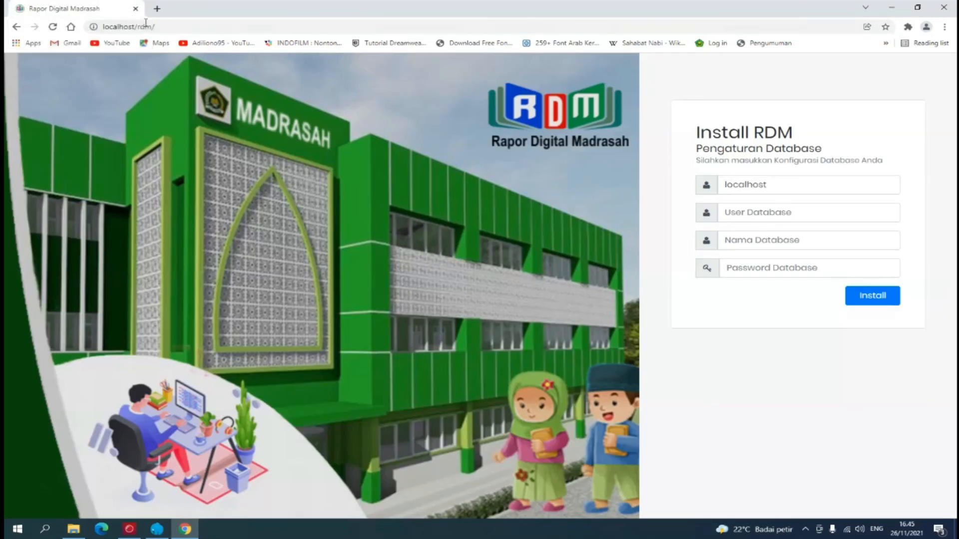
pyautogui.click(741, 211)
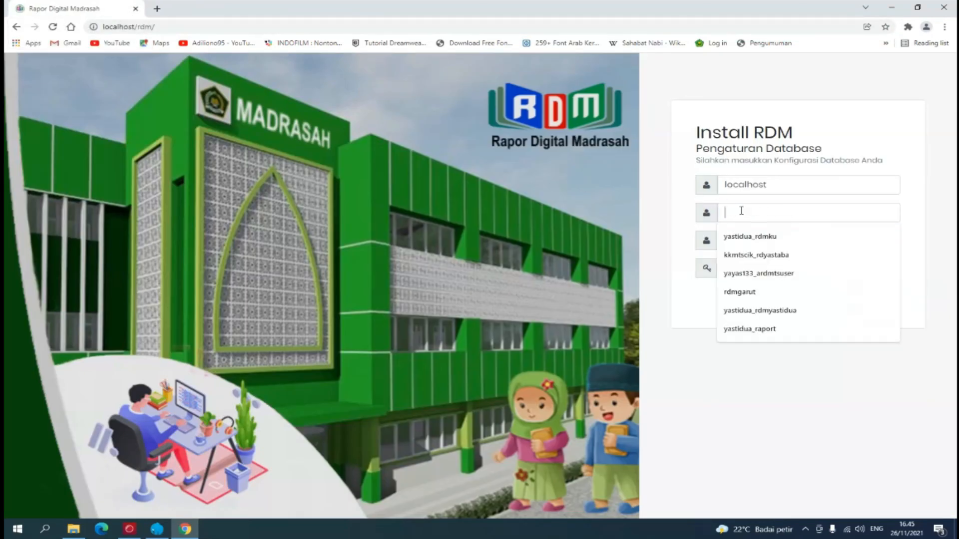
pyautogui.write('root')
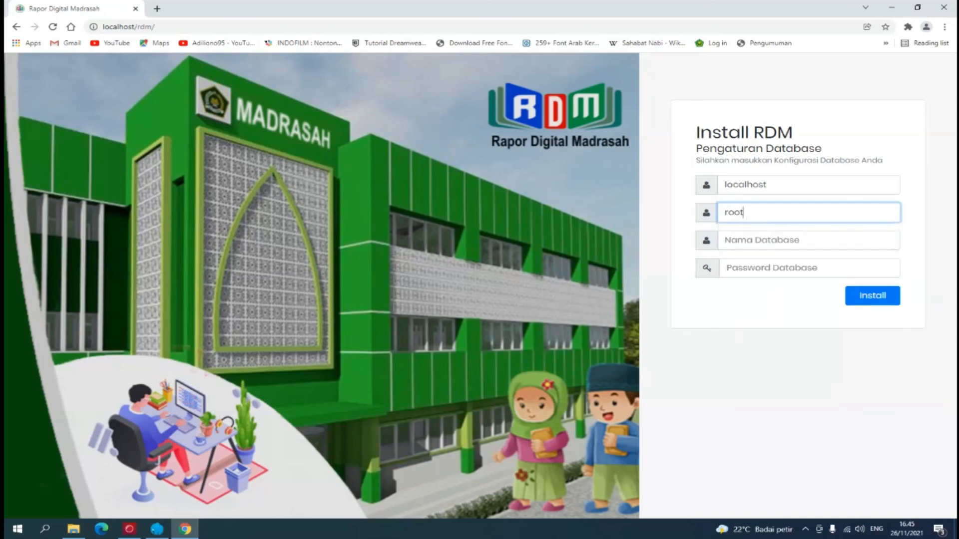
pyautogui.click(745, 239)
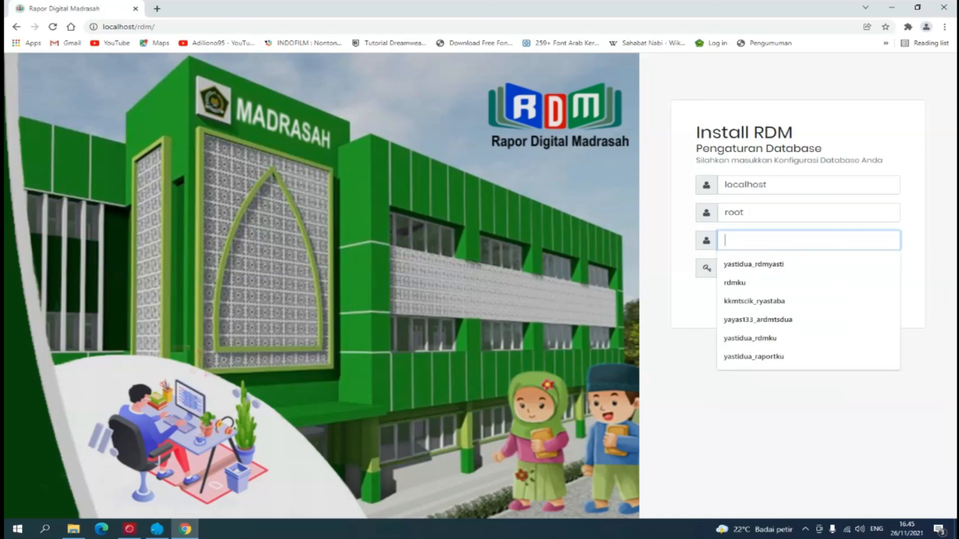
pyautogui.write('rdmku')
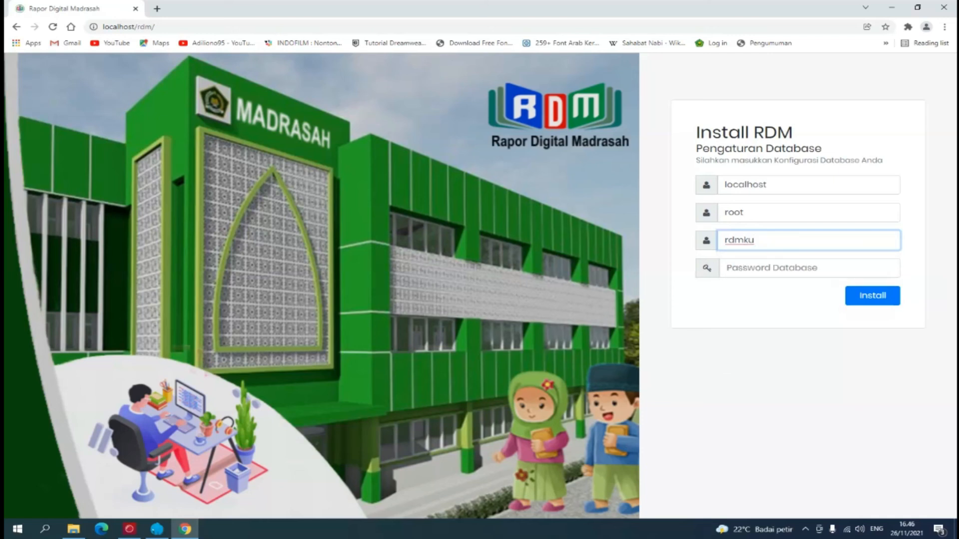
pyautogui.click(851, 297)
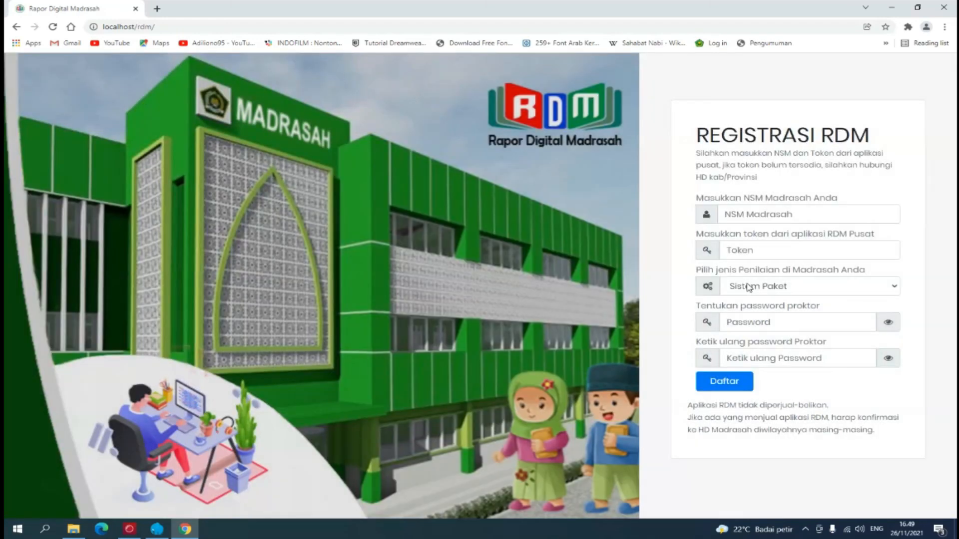
# Step: Focus the registration form's proctor password field, then bring up the Laragon control panel
pyautogui.moveTo(733, 323)
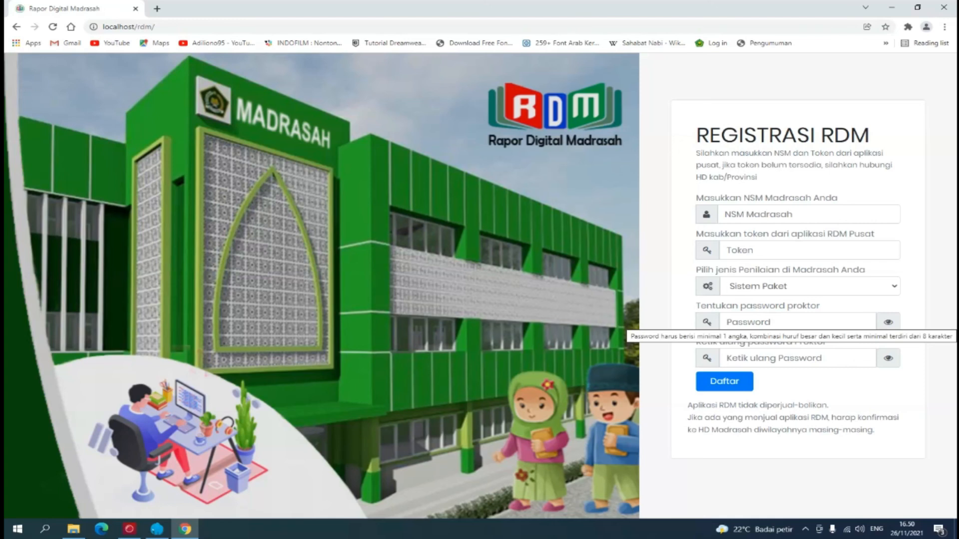
pyautogui.click(769, 321)
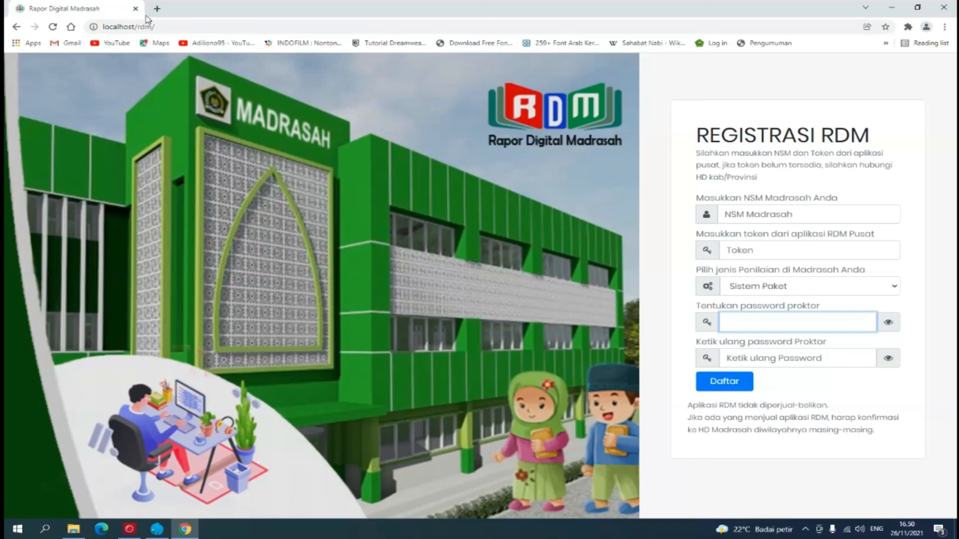
pyautogui.click(158, 531)
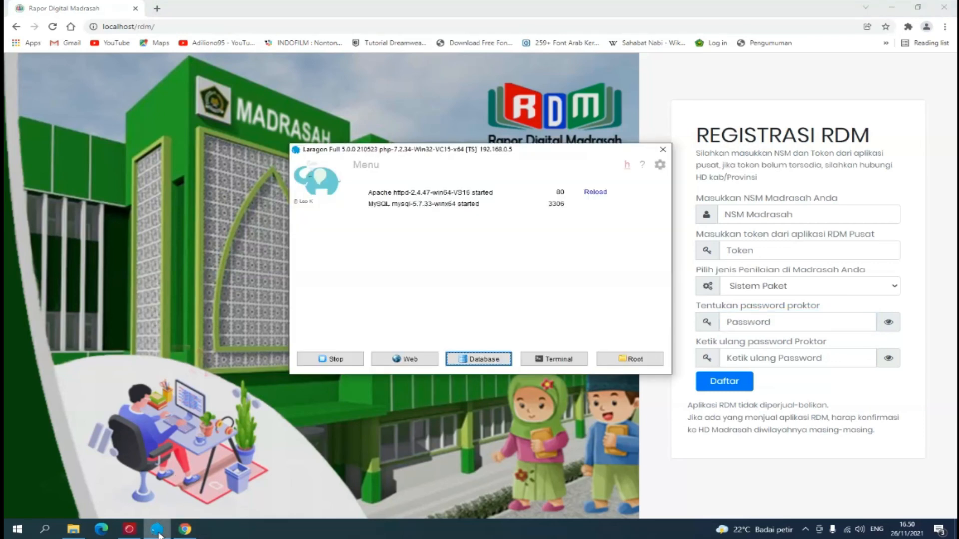
# Step: Open phpMyAdmin from Laragon and browse the rdmku database's e_ tables
pyautogui.click(471, 362)
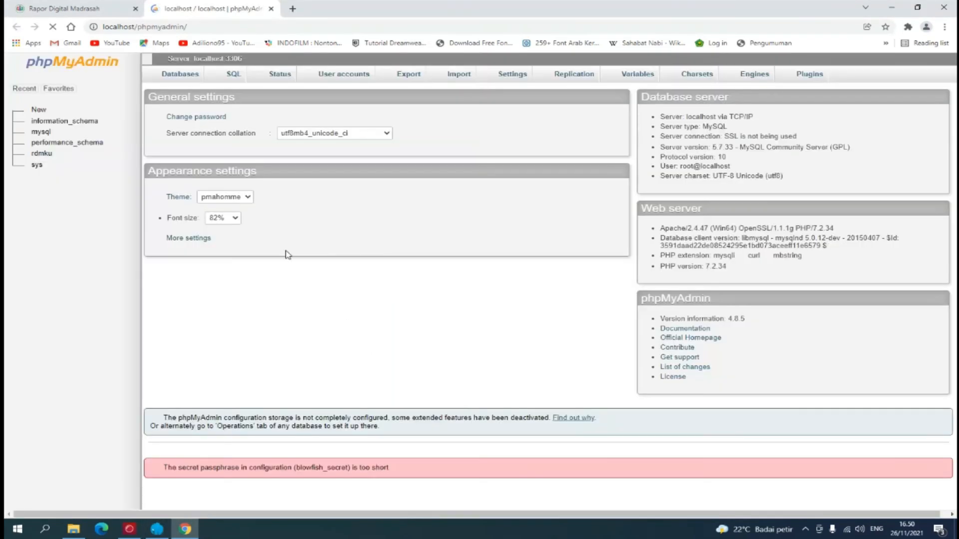
pyautogui.click(42, 154)
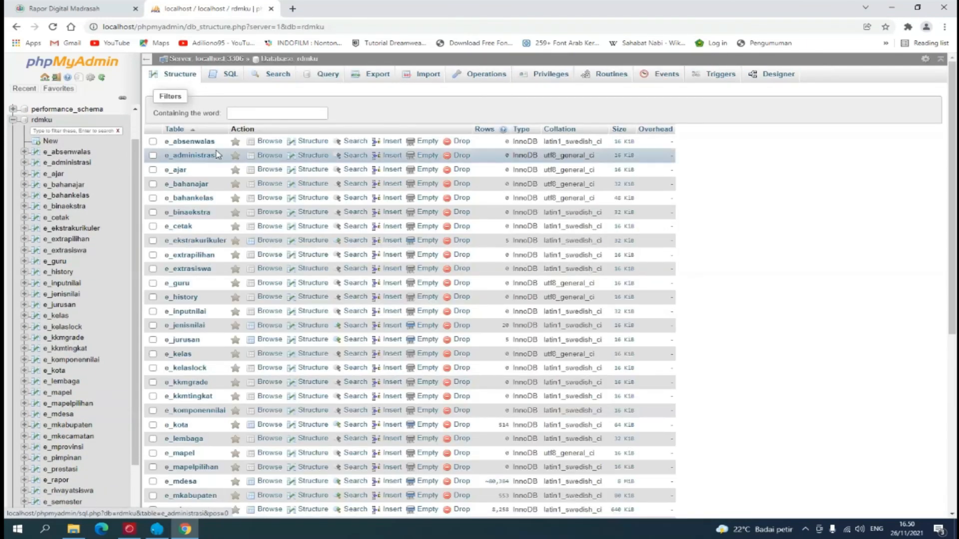
pyautogui.scroll(-6, 288, 371)
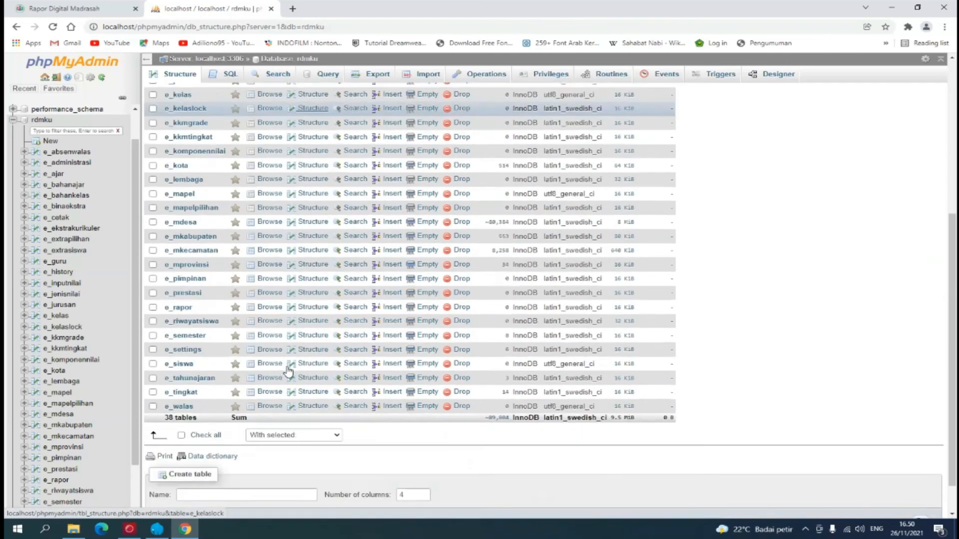
pyautogui.scroll(4, 288, 371)
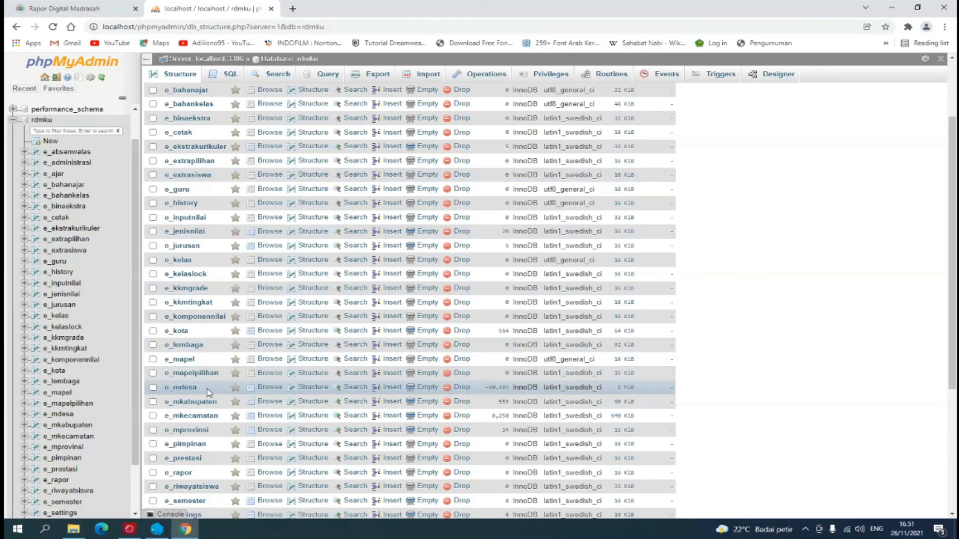
pyautogui.scroll(-1, 209, 394)
pyautogui.scroll(-2, 209, 393)
pyautogui.scroll(5, 249, 349)
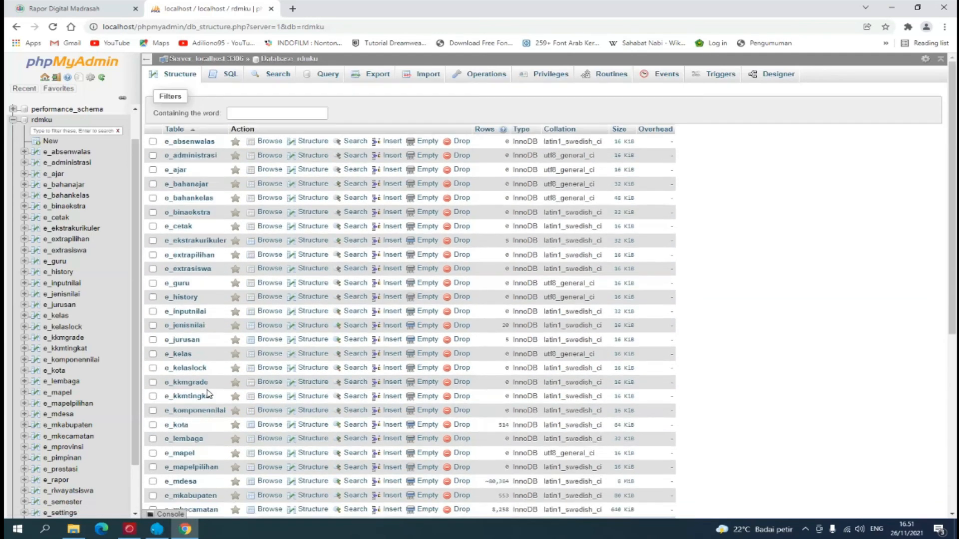
# Step: Quick-export rdmku as rdmku.sql, then view the downloaded dump in Notepad and close it
pyautogui.click(378, 80)
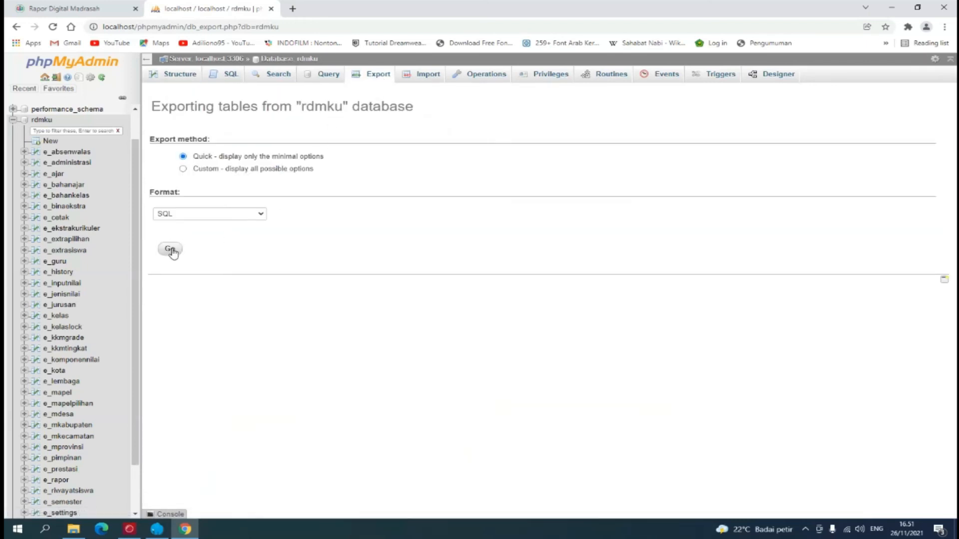
pyautogui.click(170, 251)
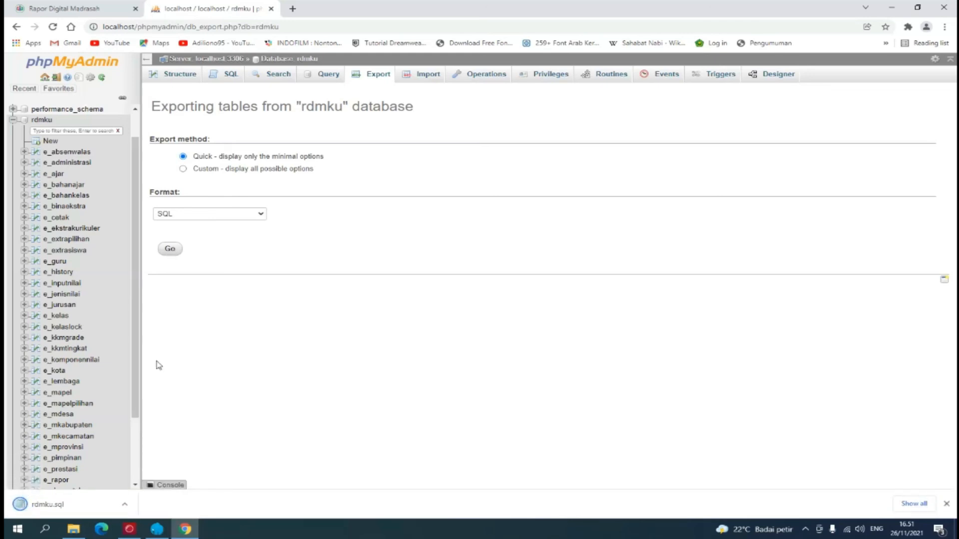
pyautogui.click(125, 504)
pyautogui.click(91, 510)
pyautogui.click(84, 511)
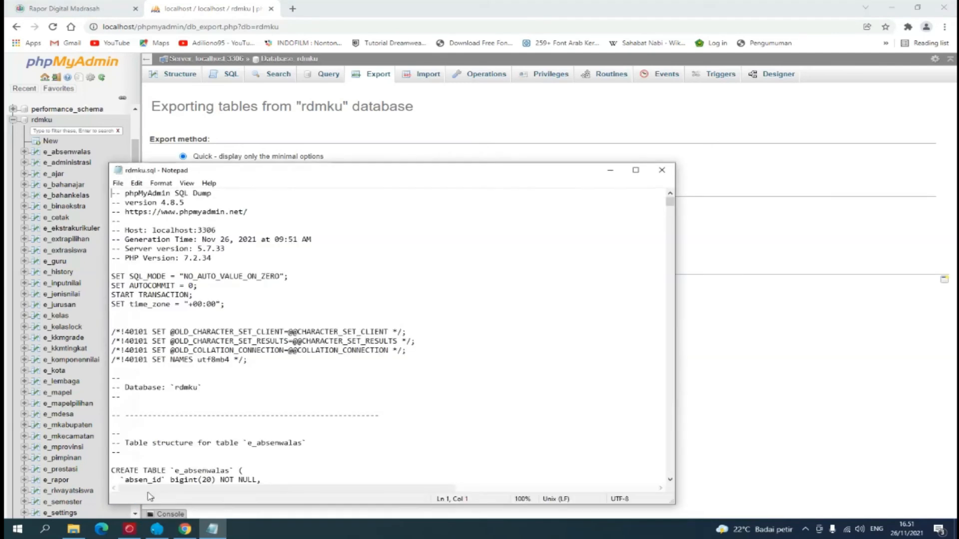
pyautogui.click(661, 169)
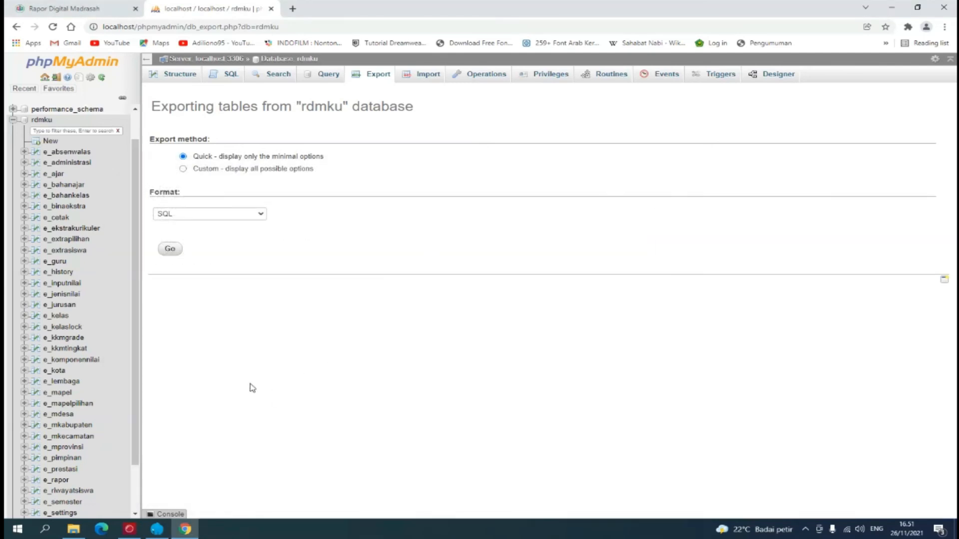
# Step: Select rdmku.sql (3.47 MB) in Downloads, switch the folder to List view, and return to phpMyAdmin
pyautogui.click(74, 529)
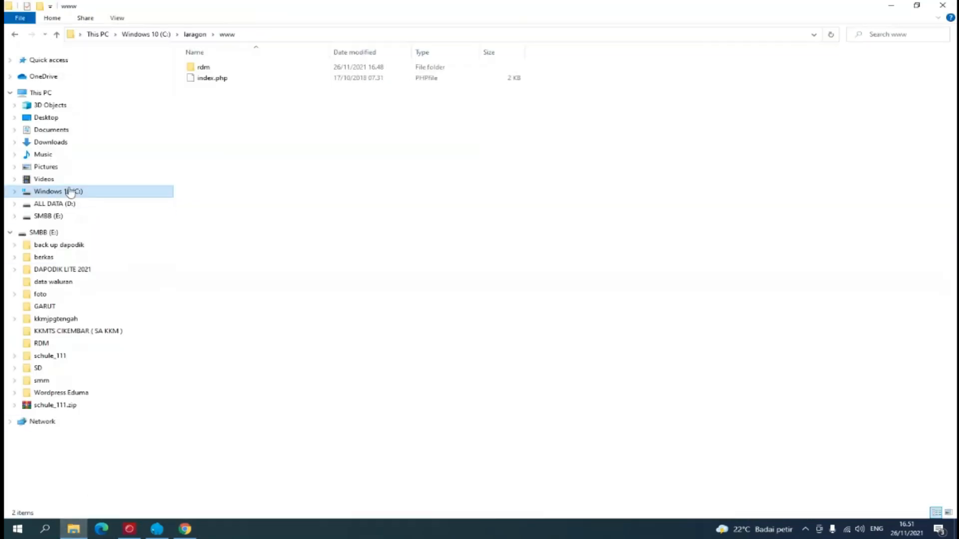
pyautogui.click(53, 142)
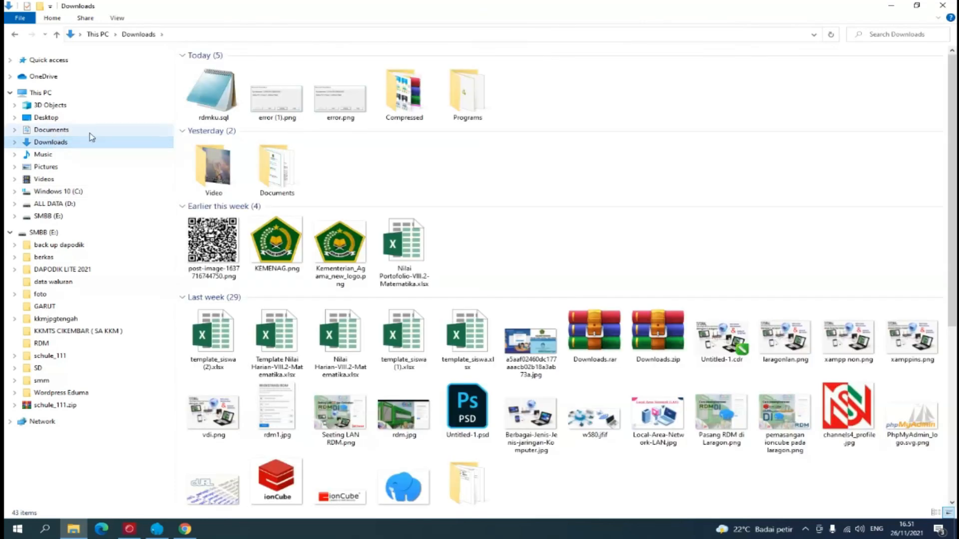
pyautogui.click(209, 111)
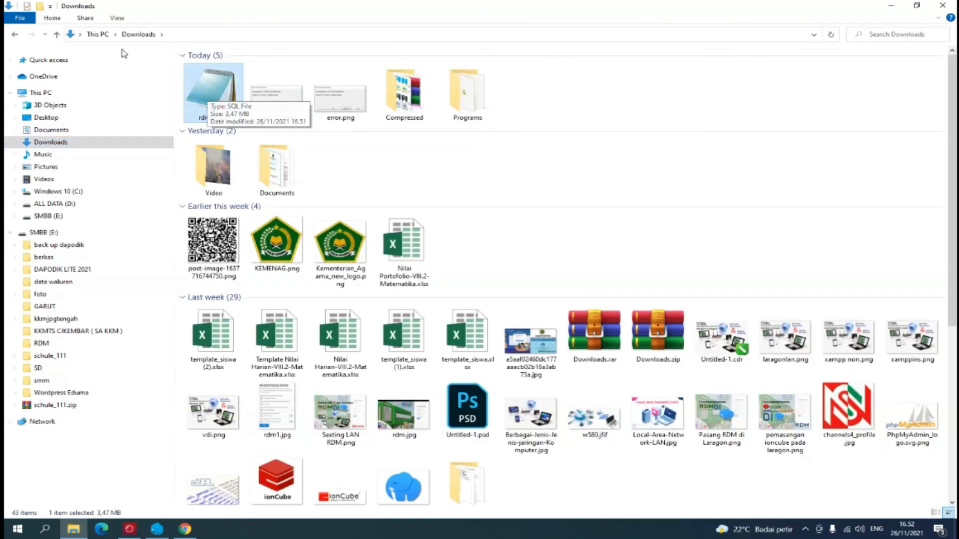
pyautogui.click(117, 18)
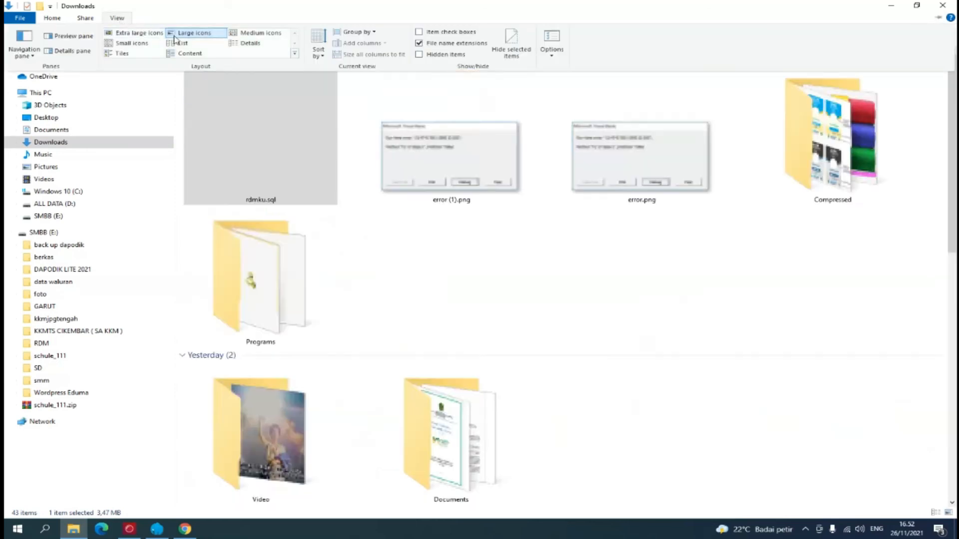
pyautogui.click(180, 43)
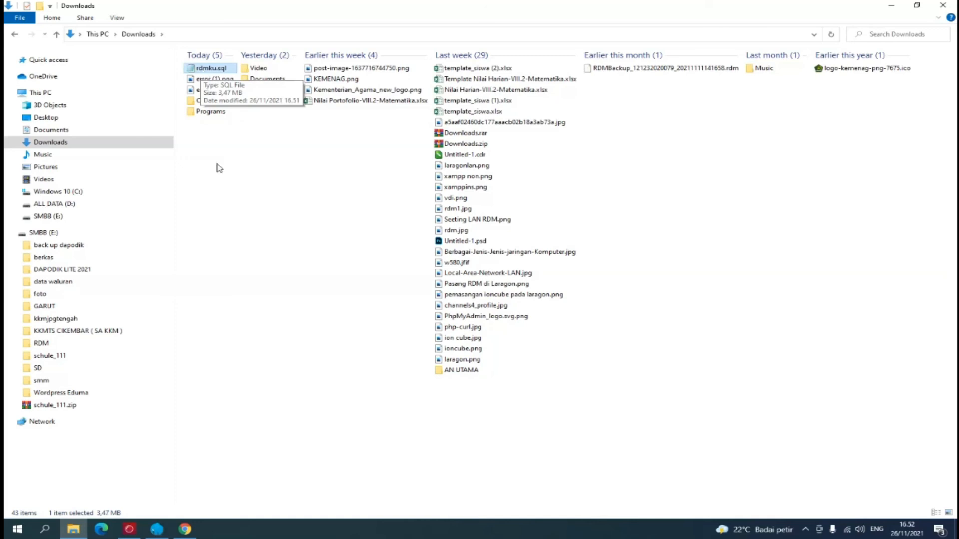
pyautogui.click(185, 531)
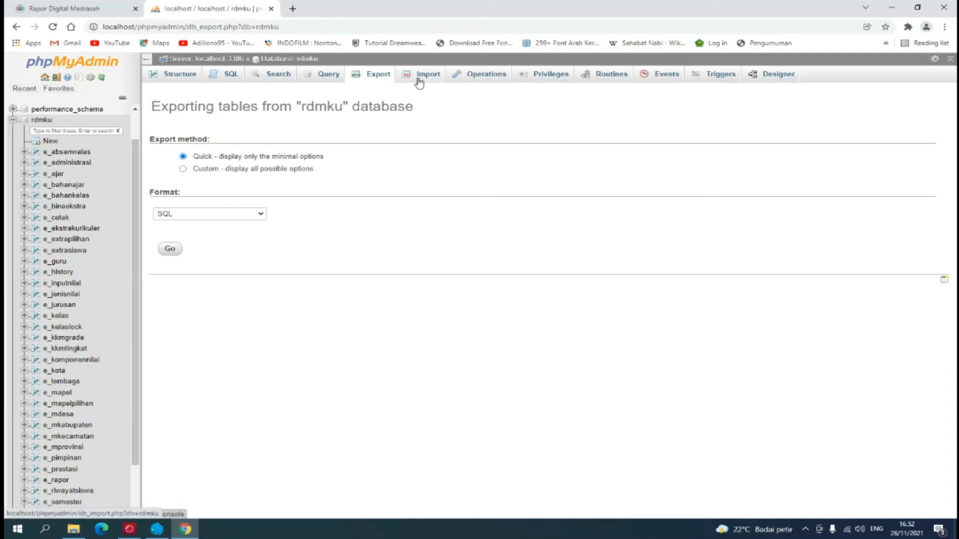
pyautogui.click(74, 528)
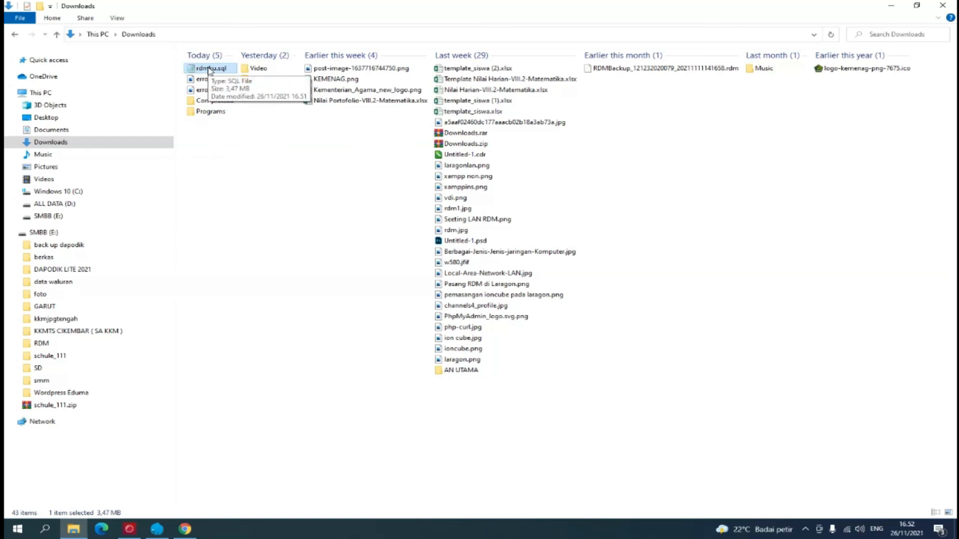
pyautogui.click(184, 528)
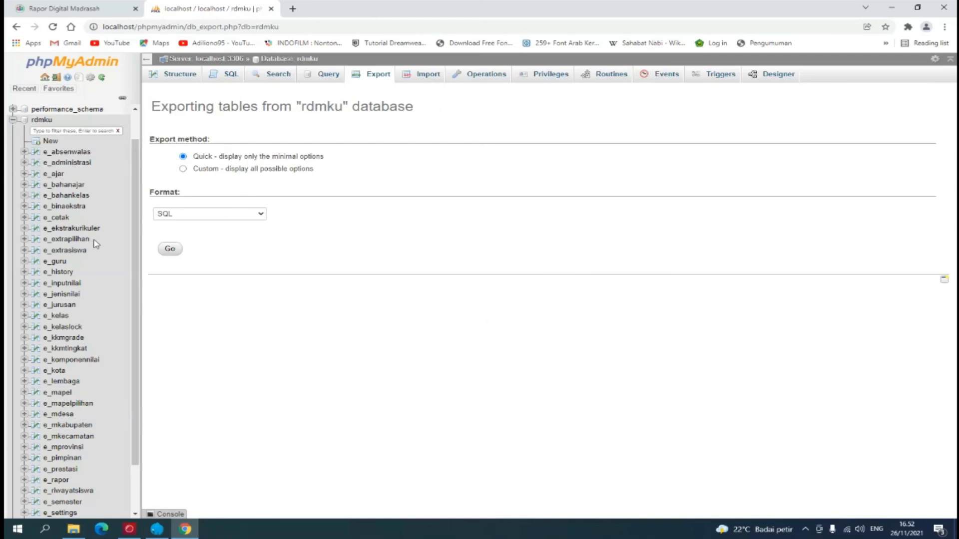
# Step: Show the rdmku database's table overview and scroll down to the bottom of its 38 tables
pyautogui.click(36, 122)
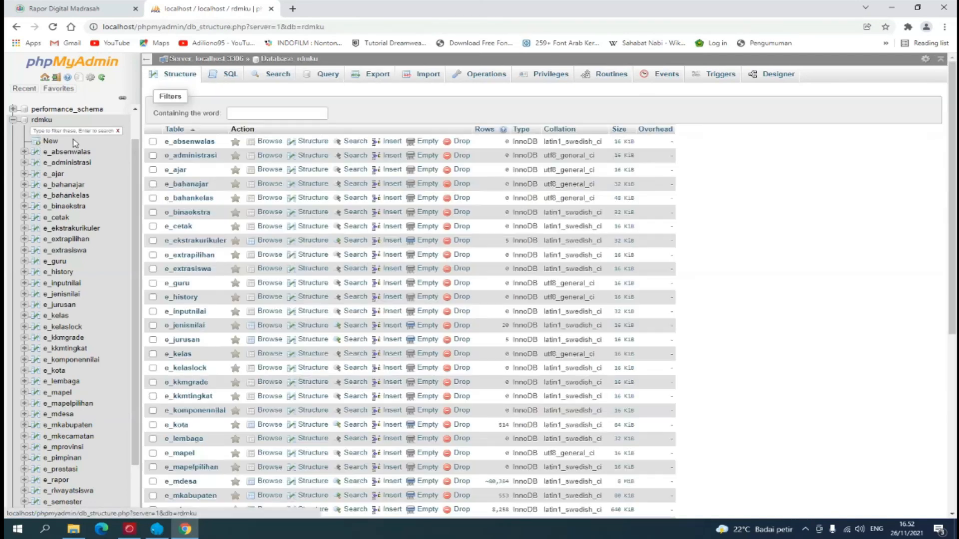
pyautogui.scroll(-2, 226, 355)
pyautogui.scroll(-4, 226, 355)
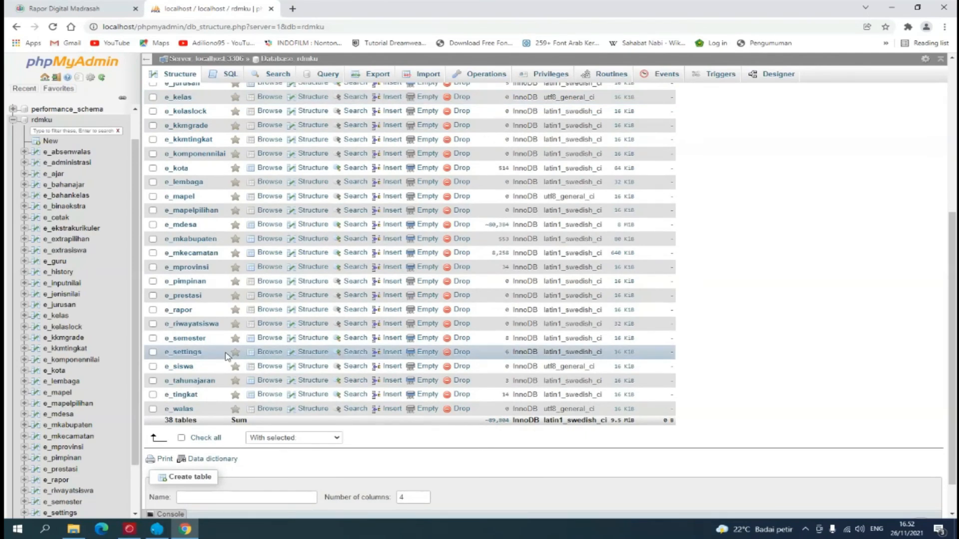
pyautogui.click(157, 529)
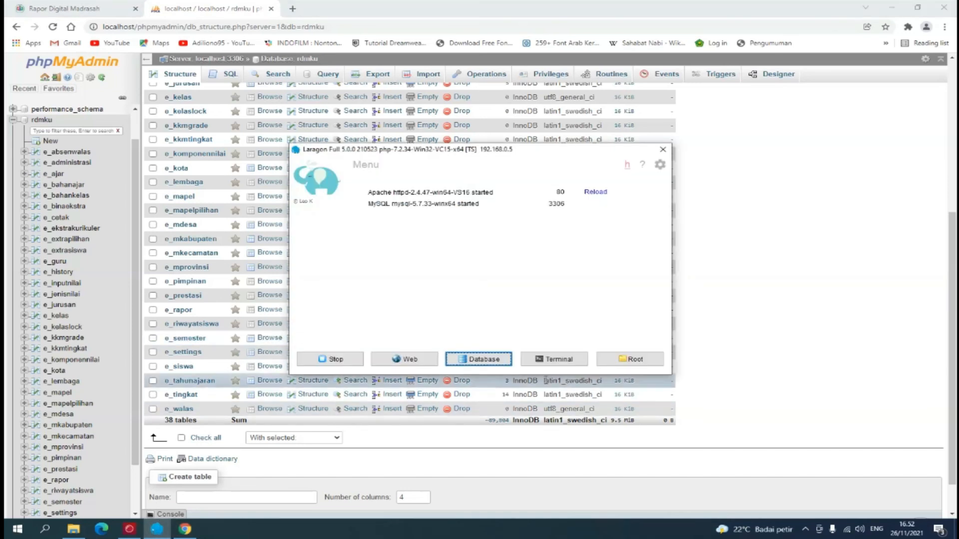
pyautogui.click(767, 252)
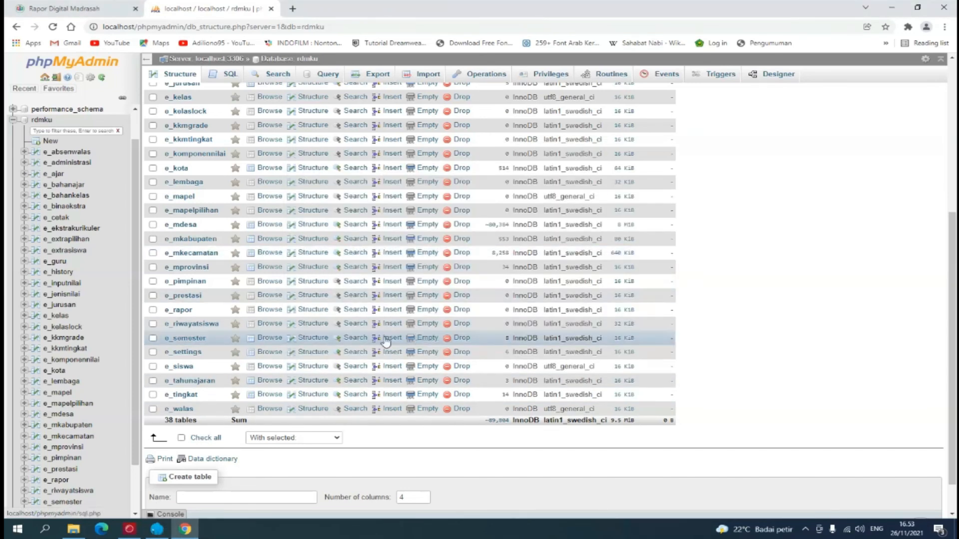
# Step: Tick Check all for every rdmku table, then close the With selected menu without choosing an action
pyautogui.click(181, 438)
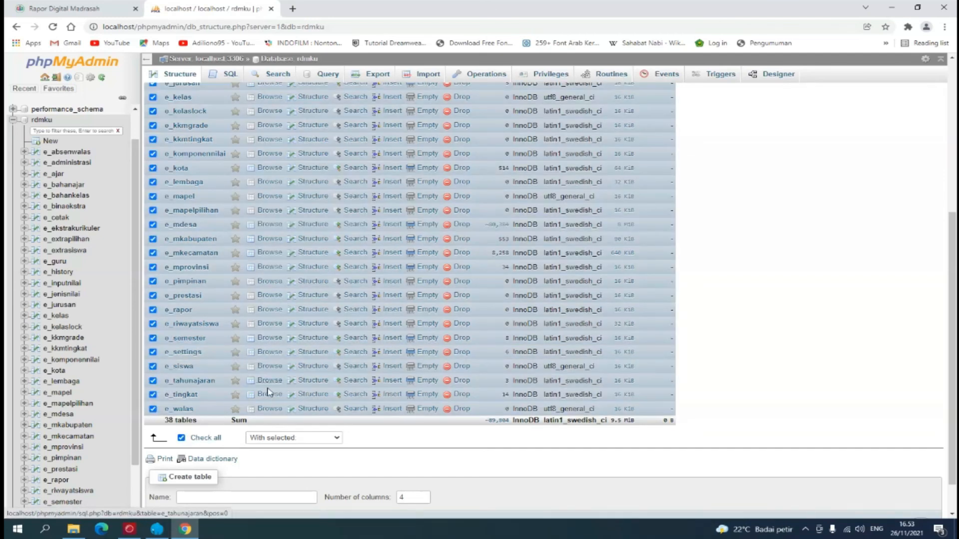
pyautogui.click(293, 440)
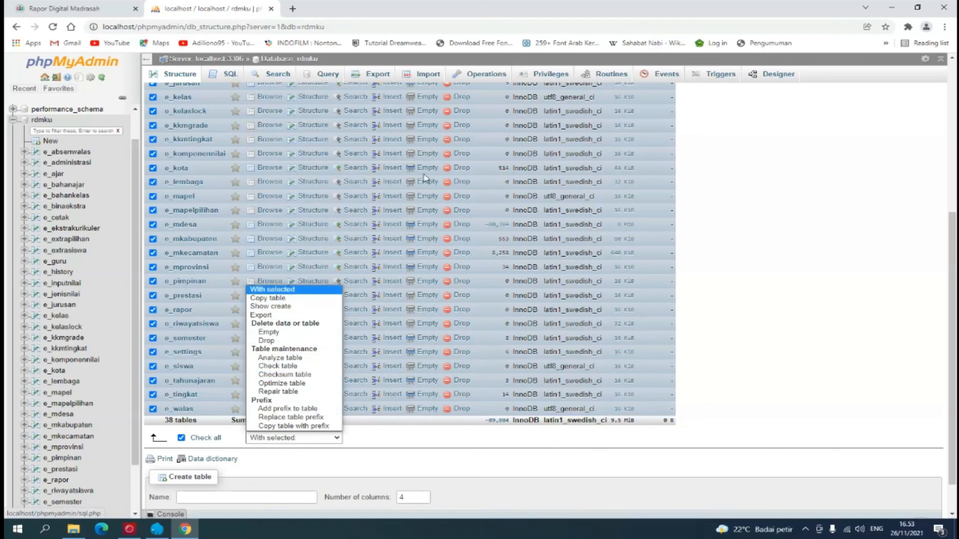
pyautogui.click(782, 165)
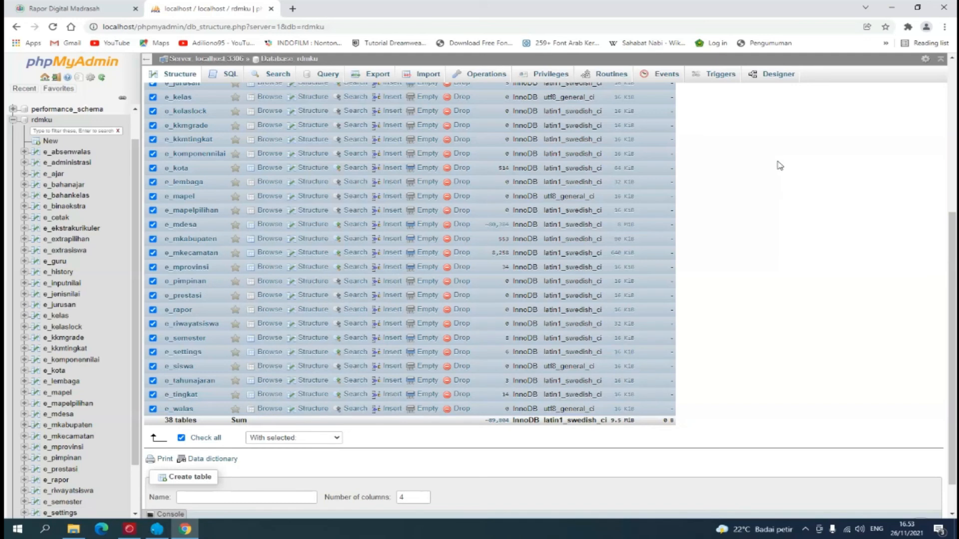
# Step: On rdmku's Import page, browse the file picker to Downloads, where rdmku.sql is listed
pyautogui.click(422, 75)
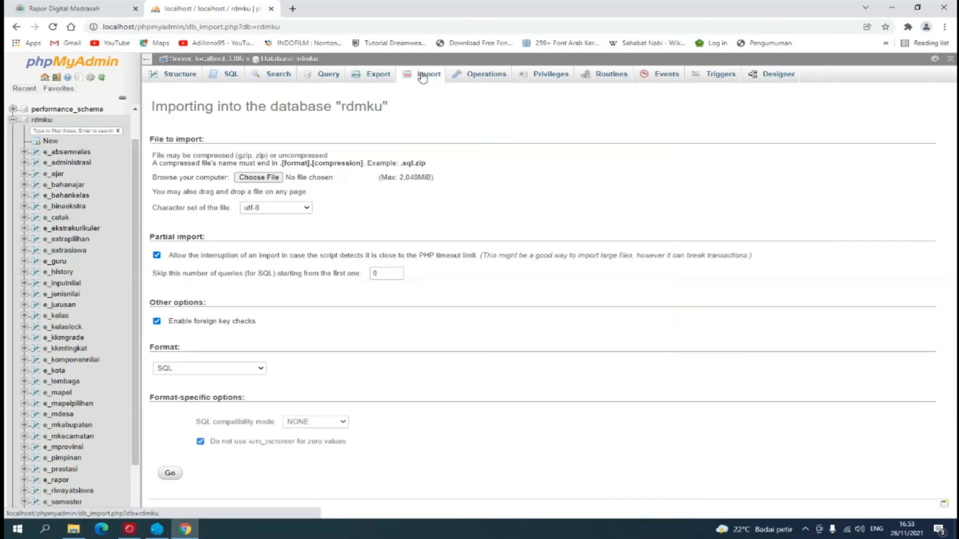
pyautogui.click(269, 179)
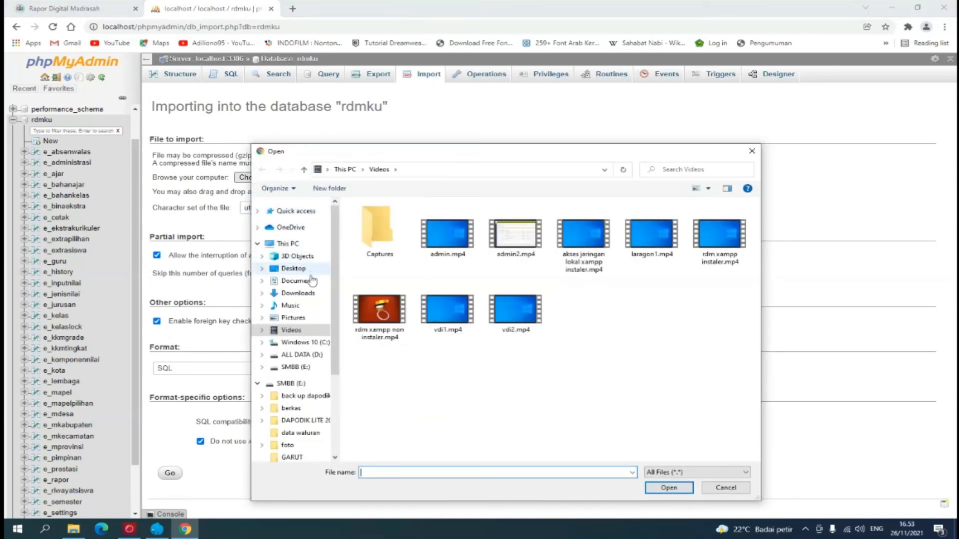
pyautogui.click(298, 293)
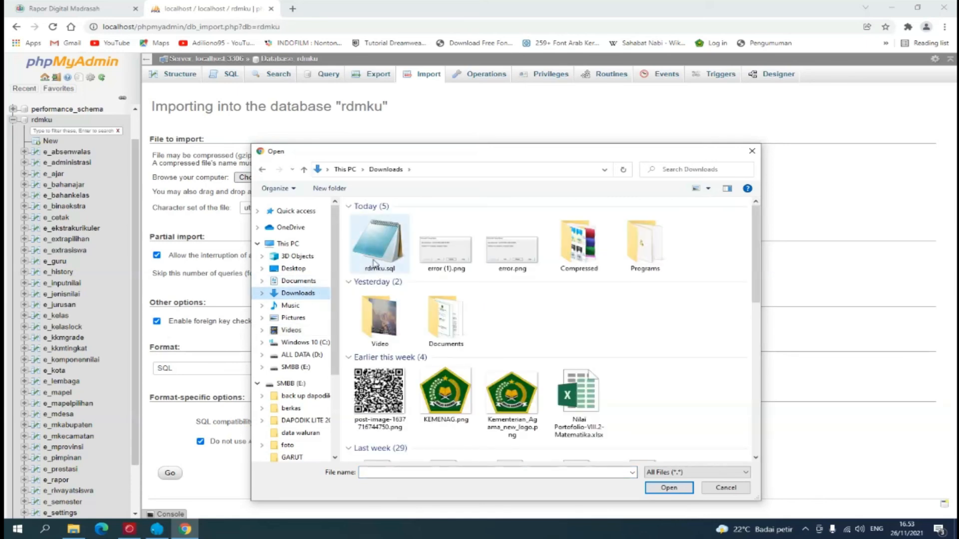